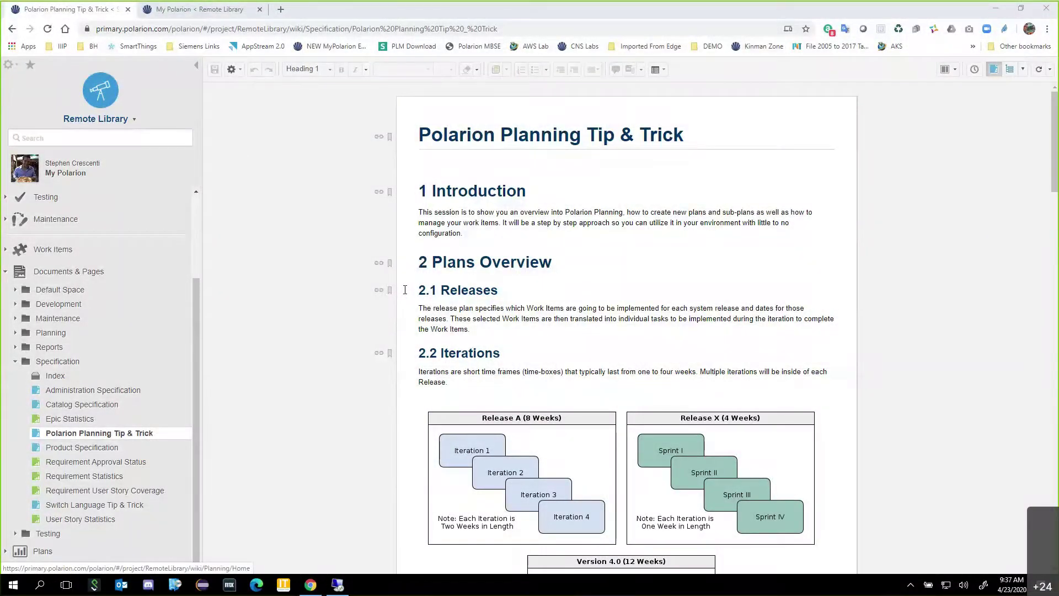
- Read through the planning document's plans overview and demonstration steps 3.1.1 to 3.1.6
scroll(842, 343, "down", 3)
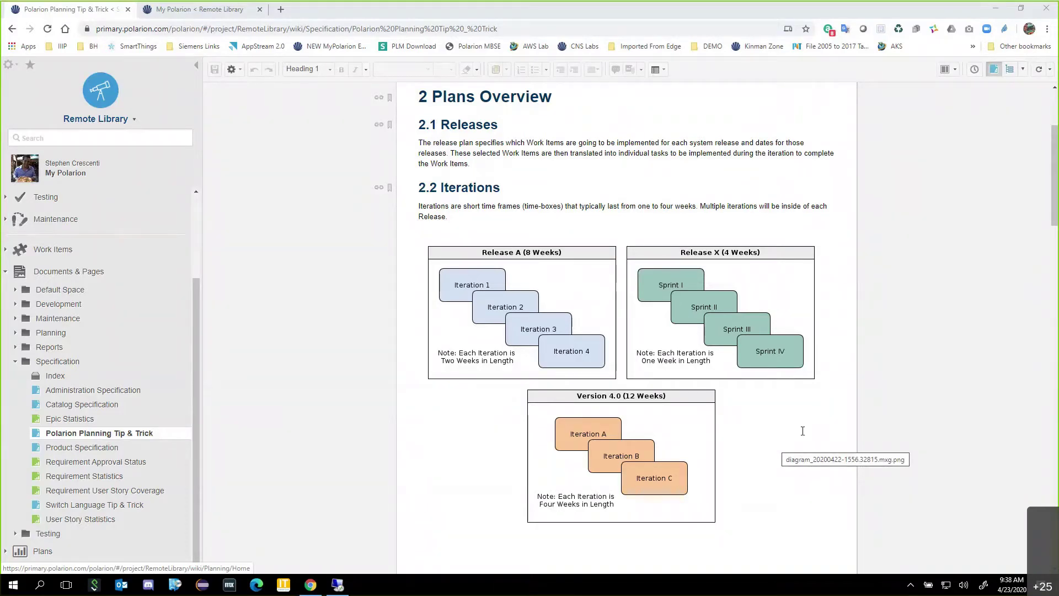
scroll(784, 429, "down", 7)
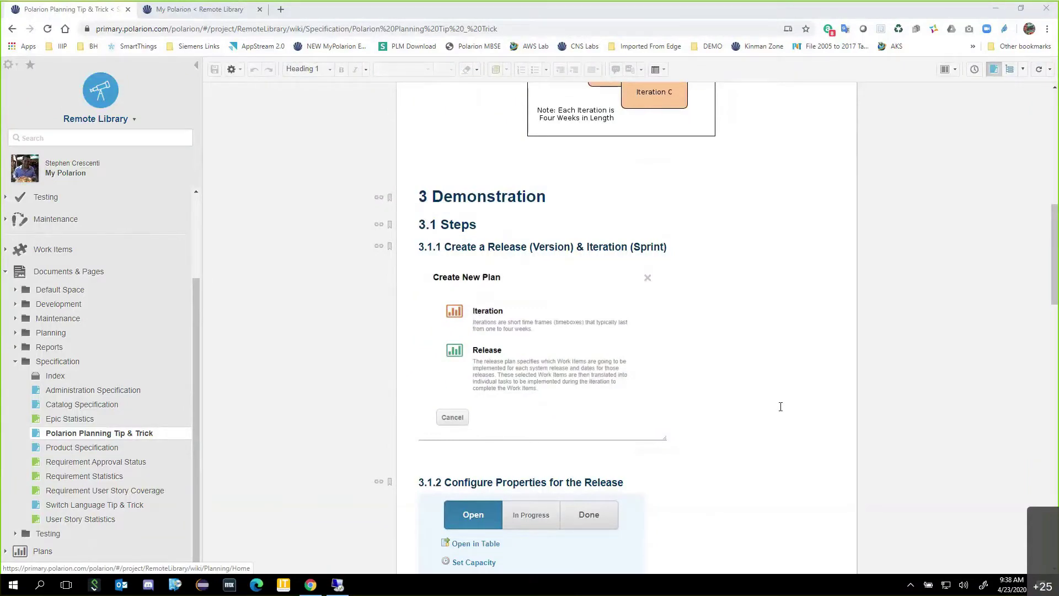
scroll(780, 407, "down", 4)
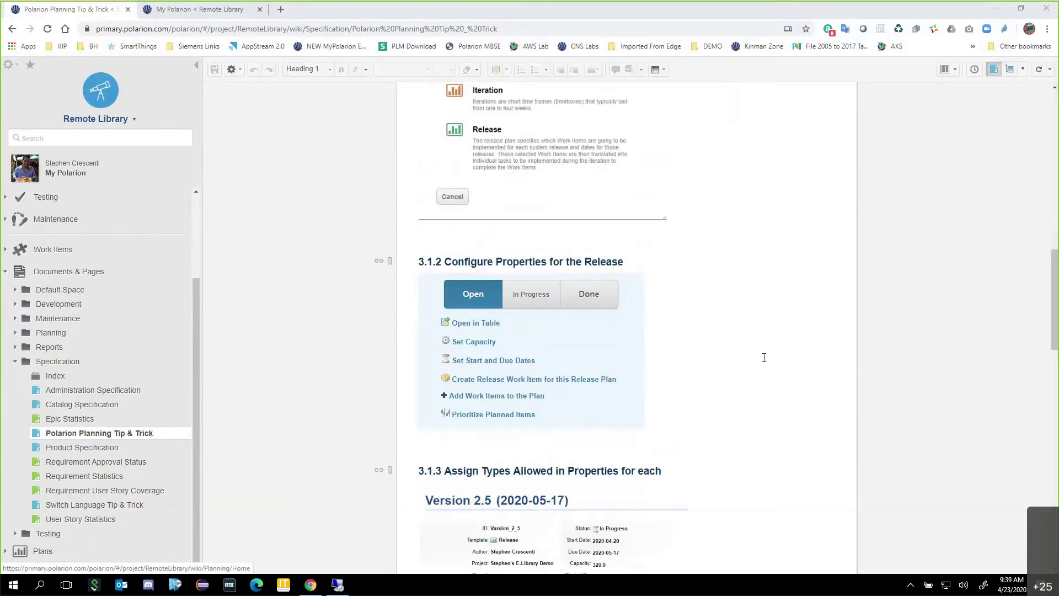
scroll(764, 357, "down", 5)
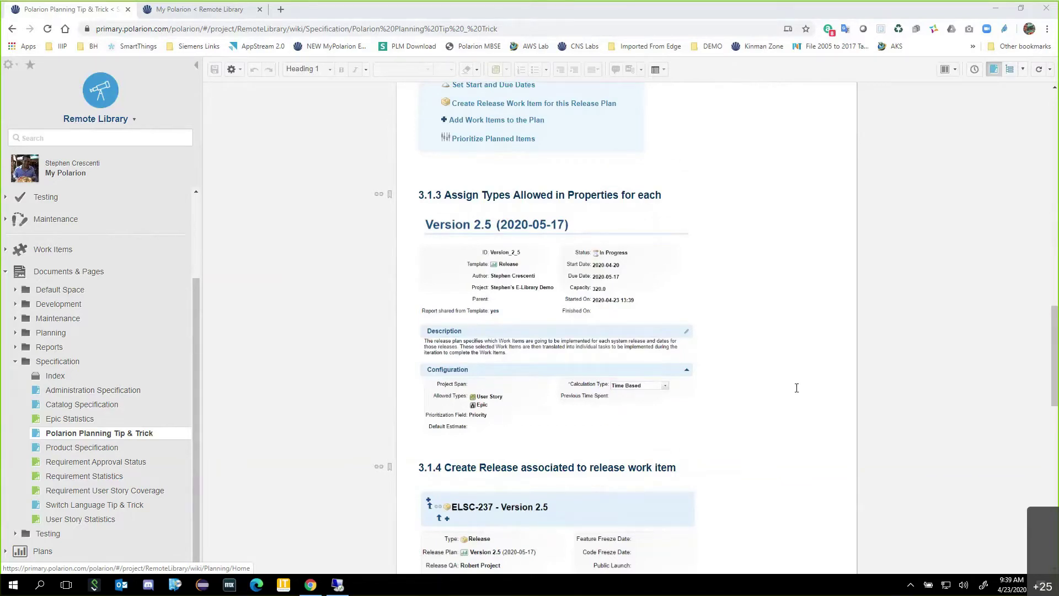
scroll(796, 387, "down", 7)
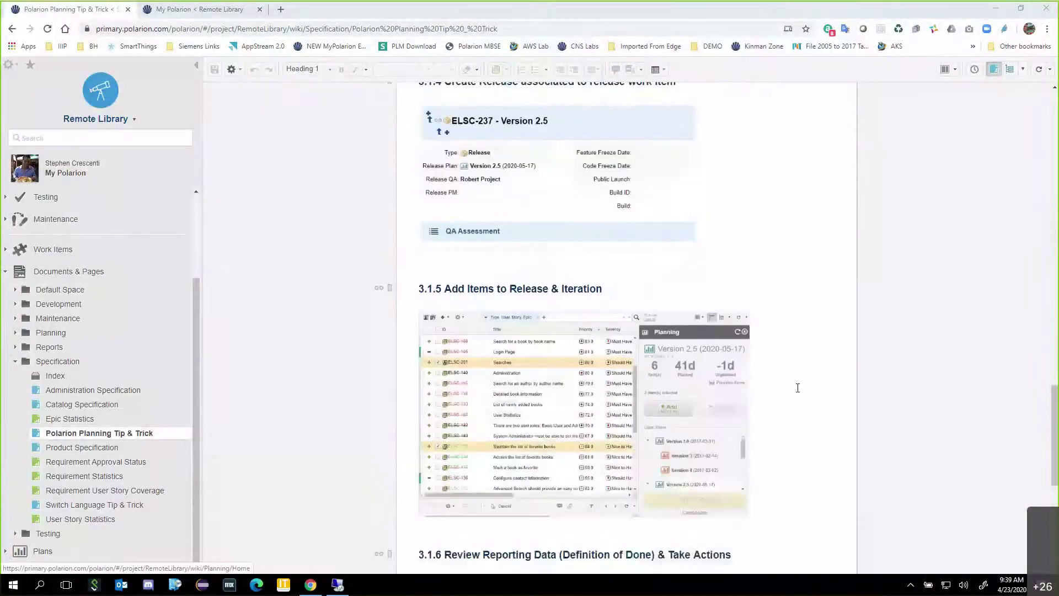
scroll(798, 388, "up", 1)
scroll(798, 388, "up", 1)
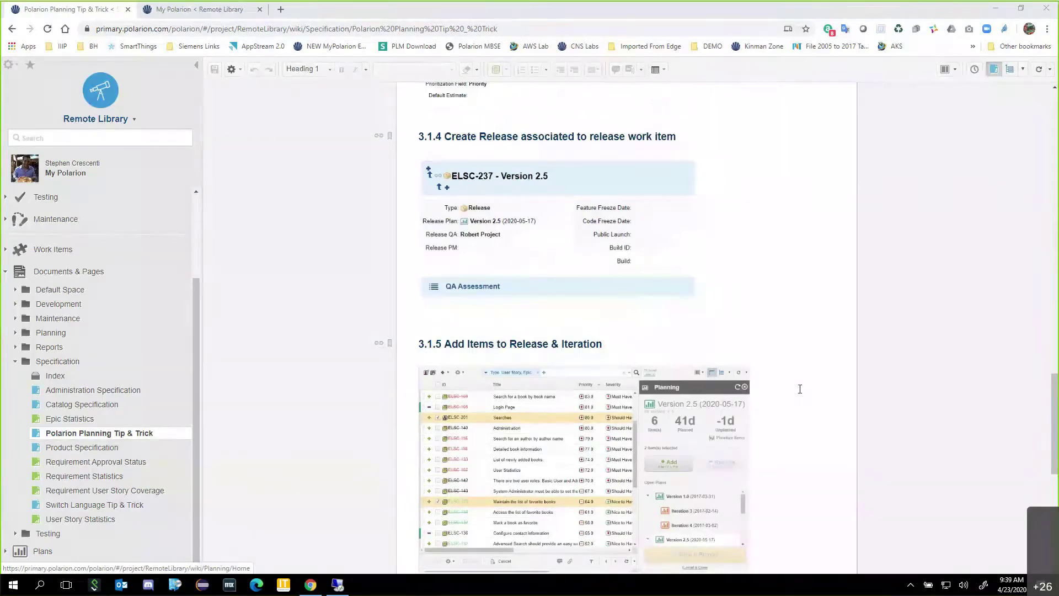
scroll(800, 388, "down", 1)
scroll(800, 389, "down", 2)
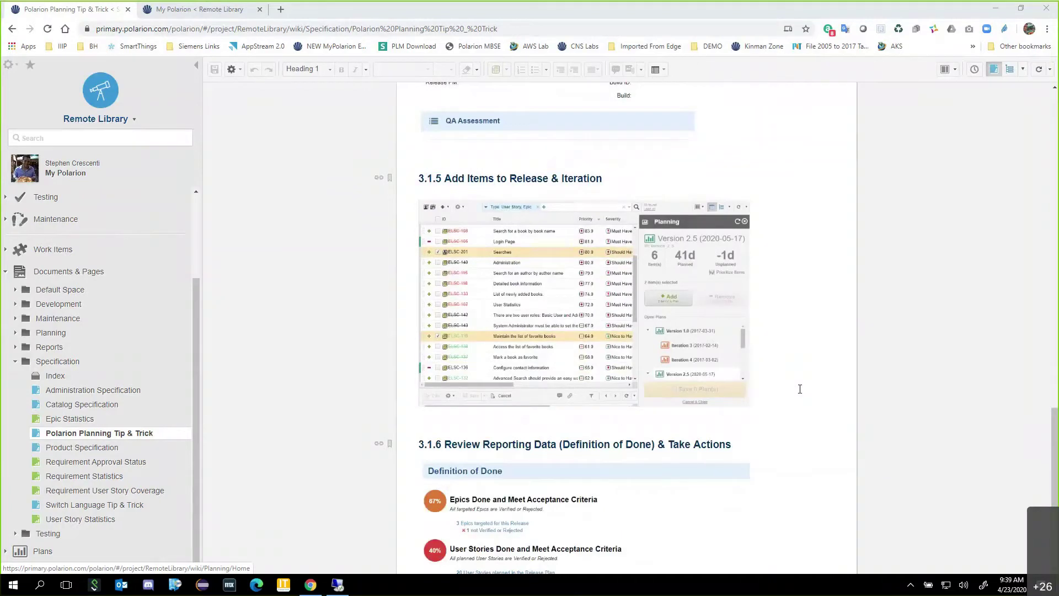
scroll(801, 396, "down", 4)
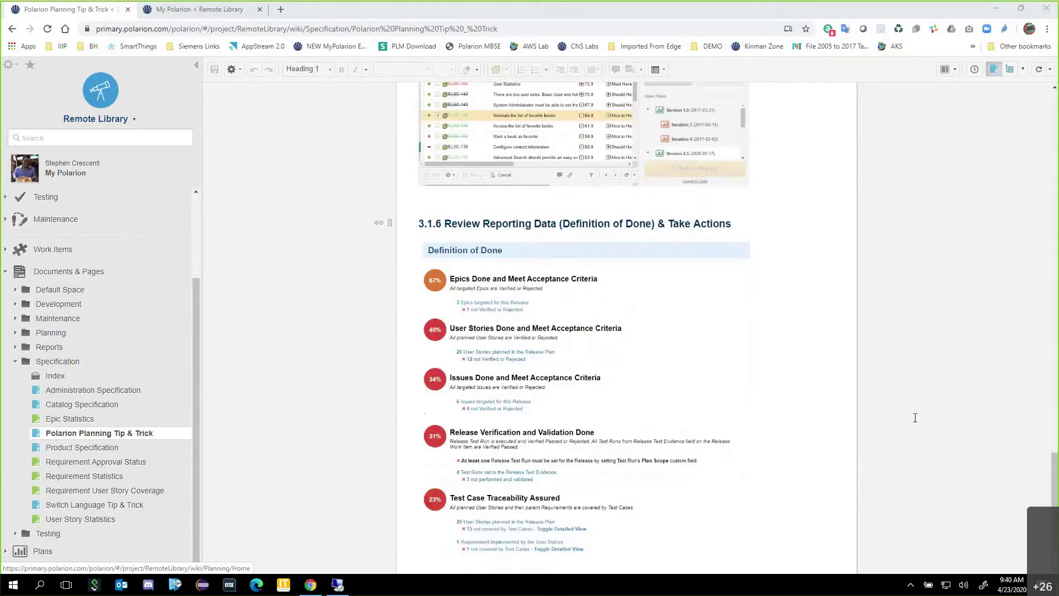
scroll(914, 418, "up", 15)
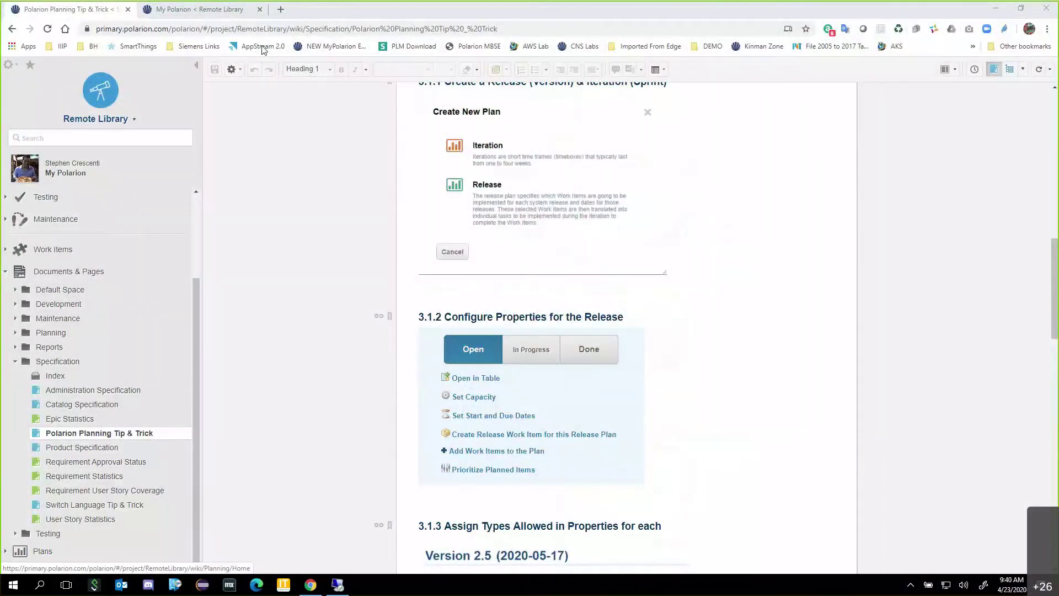
- Switch to the My Polarion page and open the Remote Library project's list of plans
left_click(199, 13)
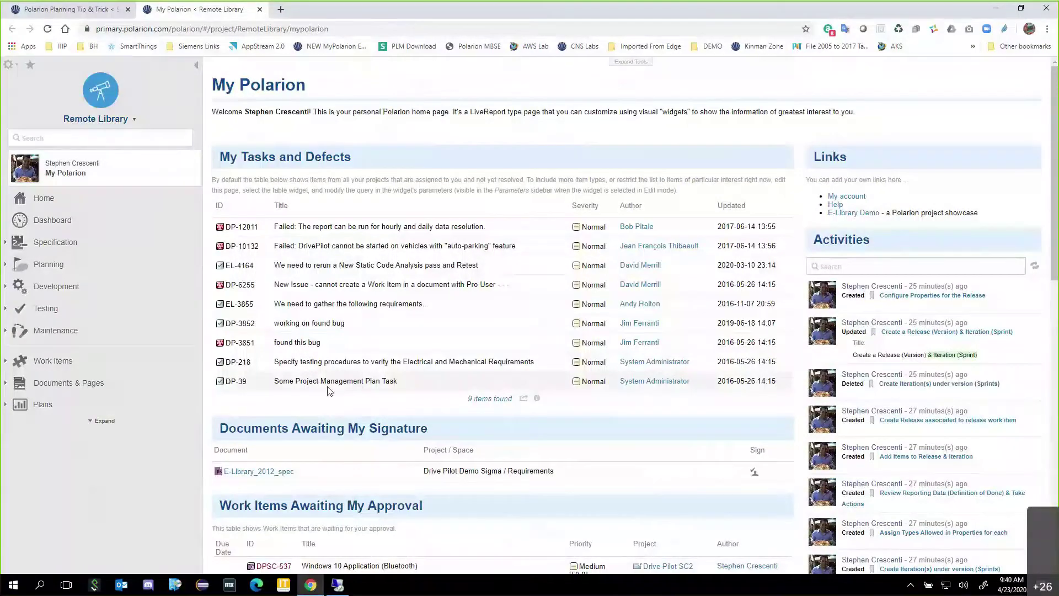
left_click(6, 405)
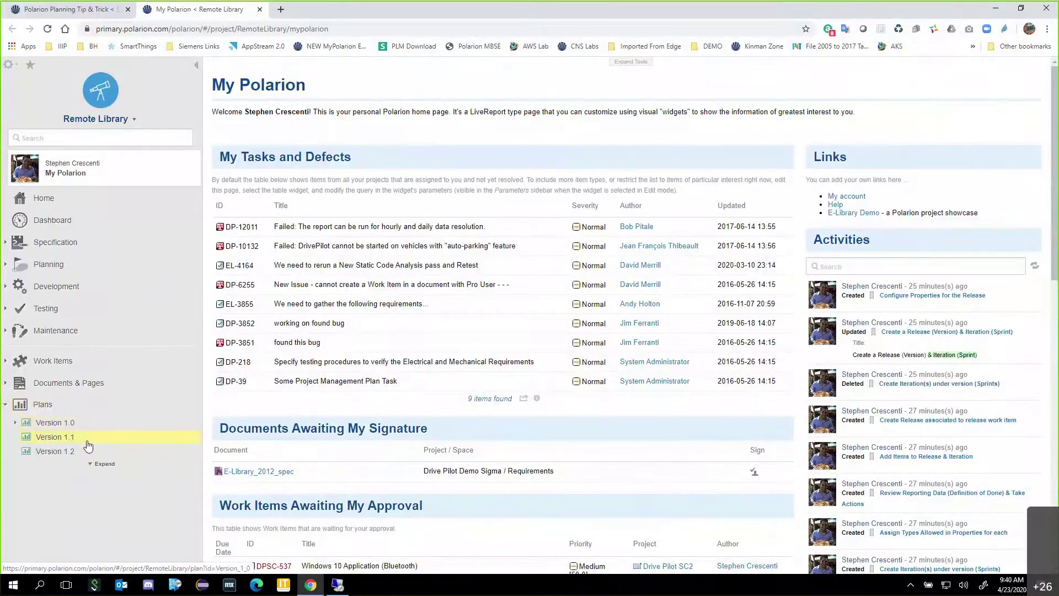
left_click(47, 408)
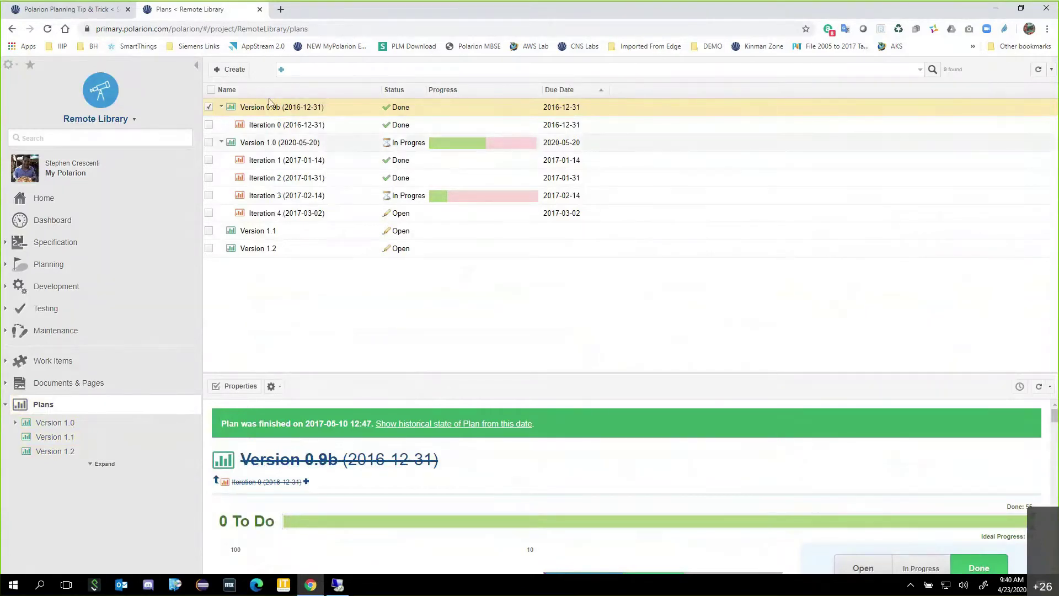
- Create a new release plan named Version 2.0 without a parent
left_click(235, 74)
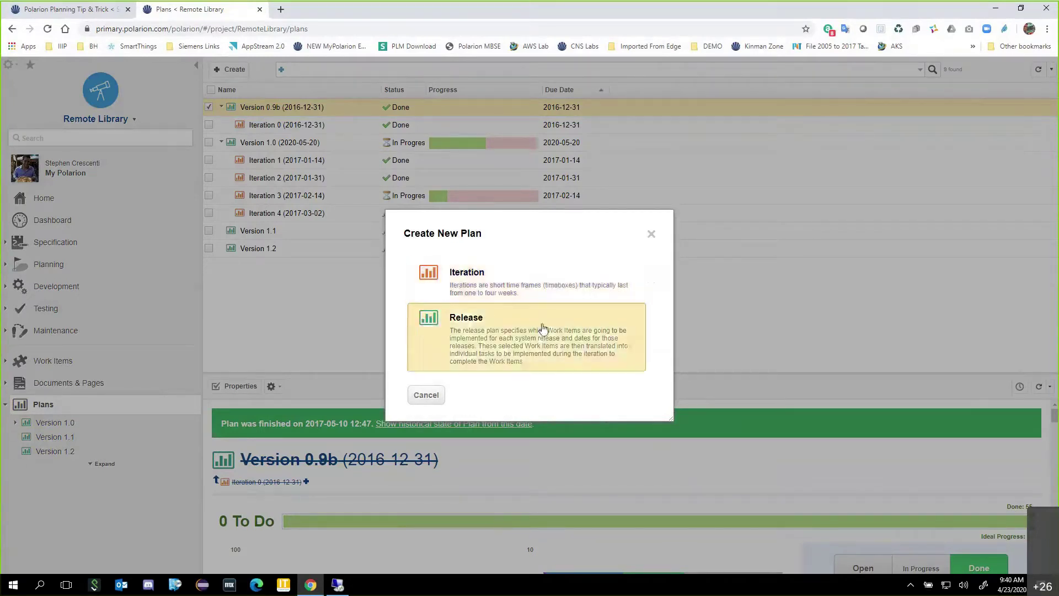
left_click(540, 344)
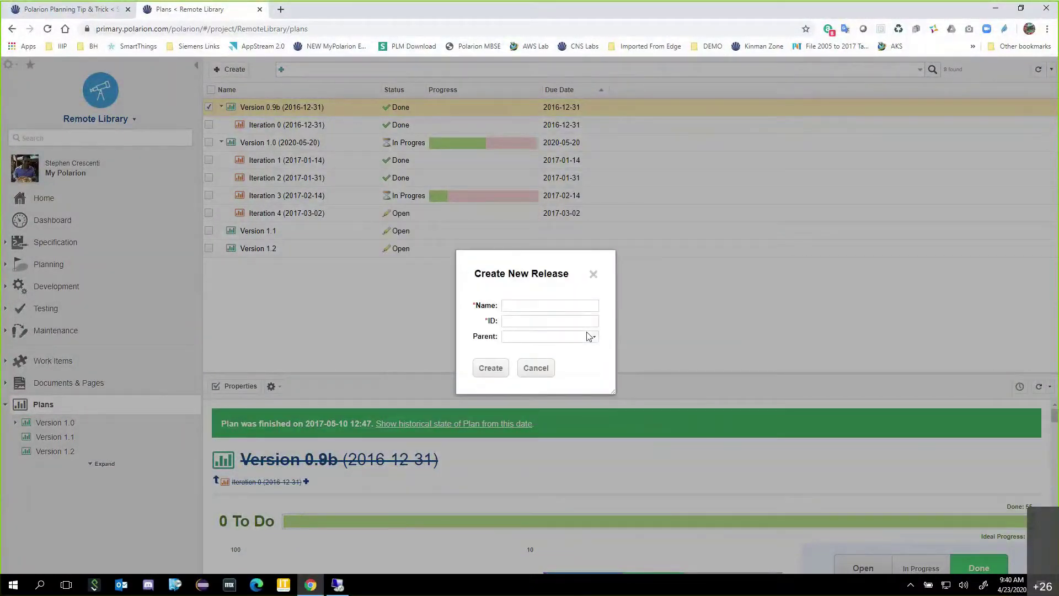
left_click(550, 307)
type("Versoi")
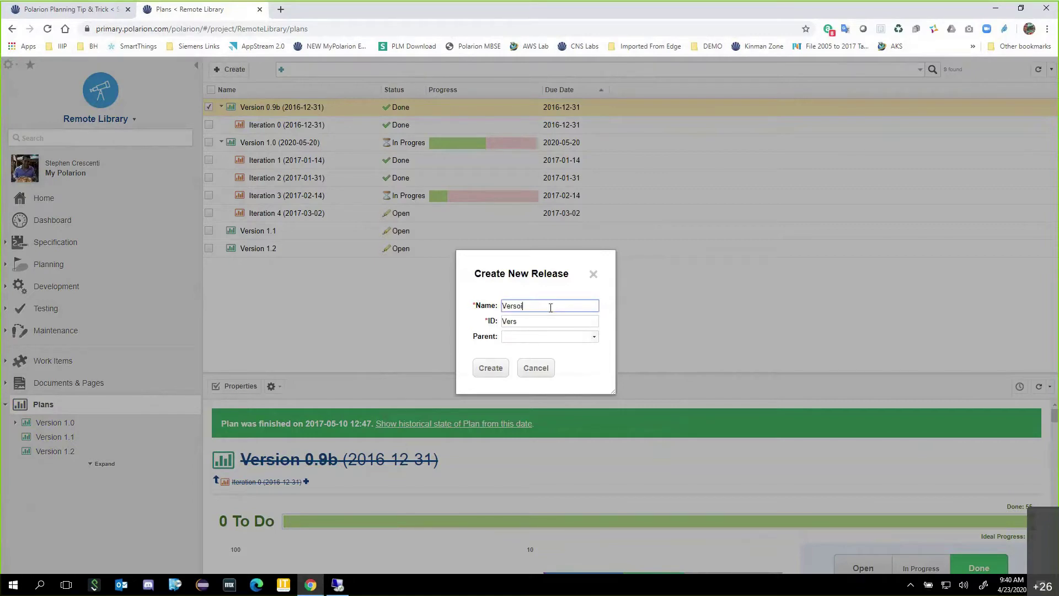
key("BackSpace")
key("BackSpace")
type("ion 2.")
left_click(491, 373)
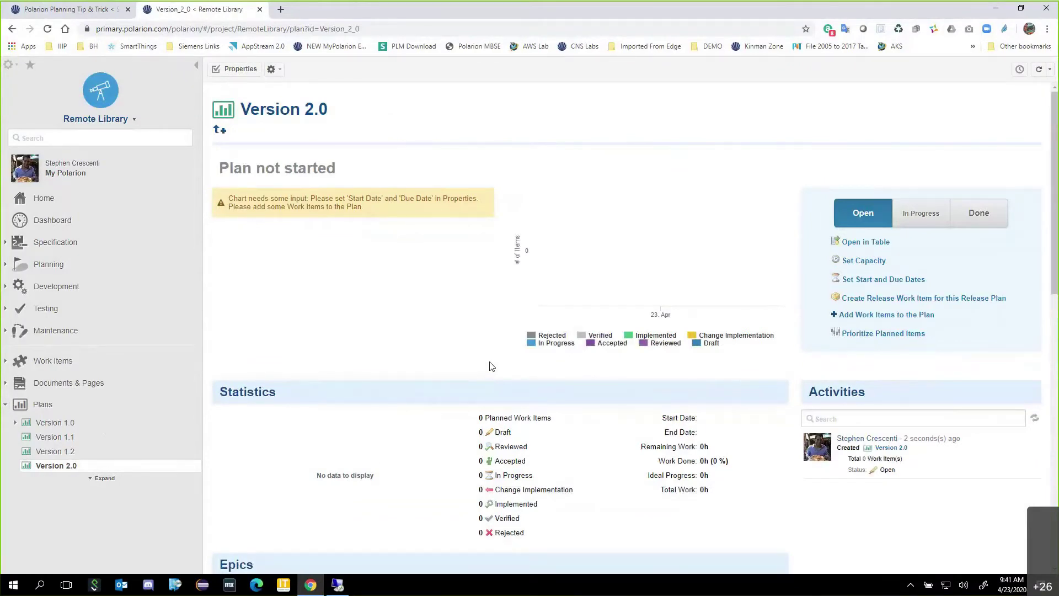
- Create a new iteration plan named Sprint I with Version 2.0 as its parent
left_click(39, 406)
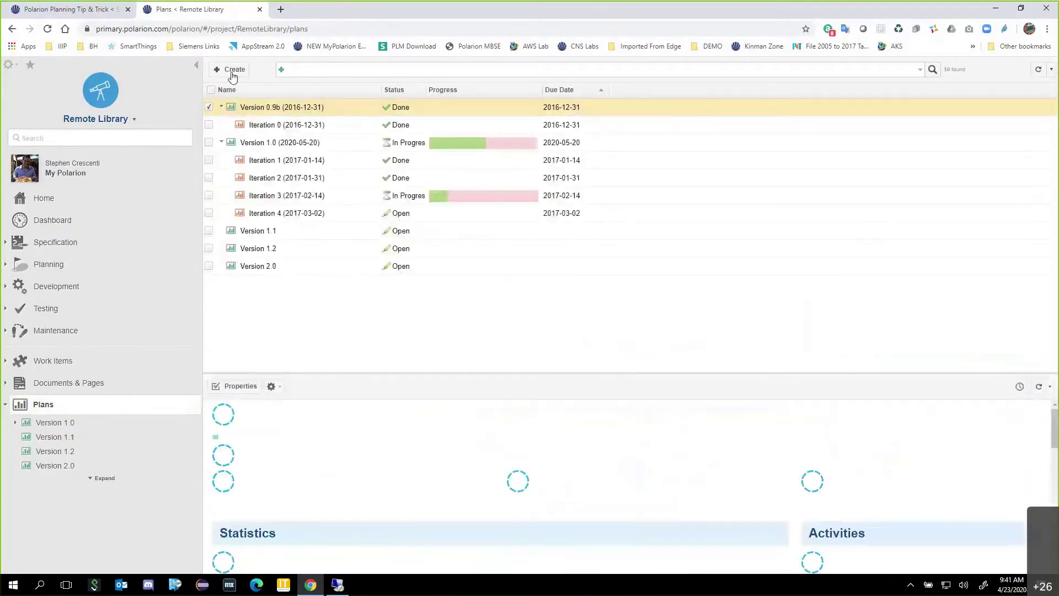
left_click(232, 70)
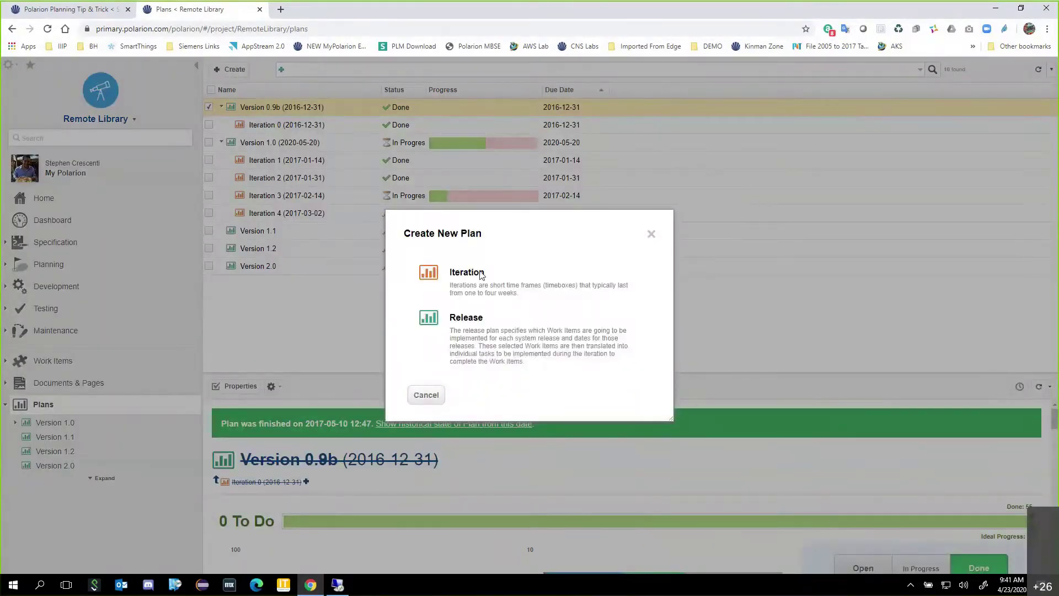
left_click(466, 283)
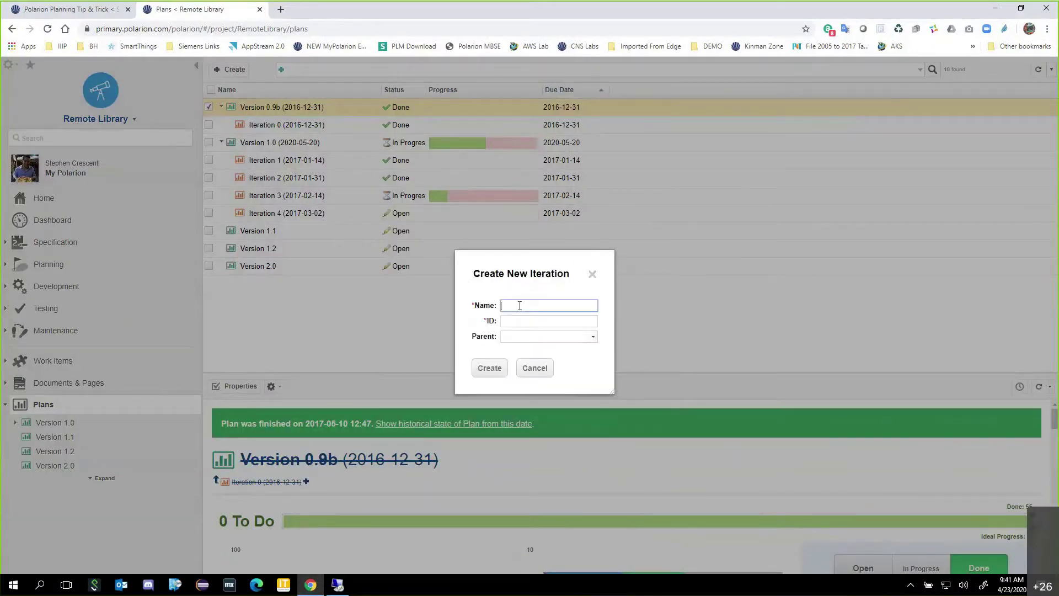
type("Spring")
key("BackSpace")
type("t 1")
left_click(593, 338)
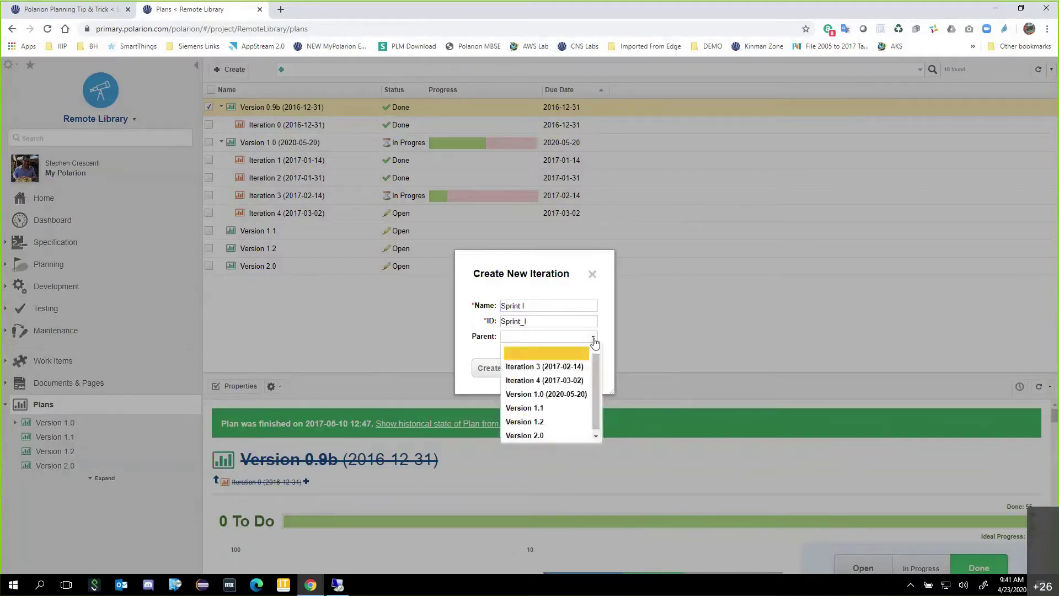
scroll(596, 364, "down", 1)
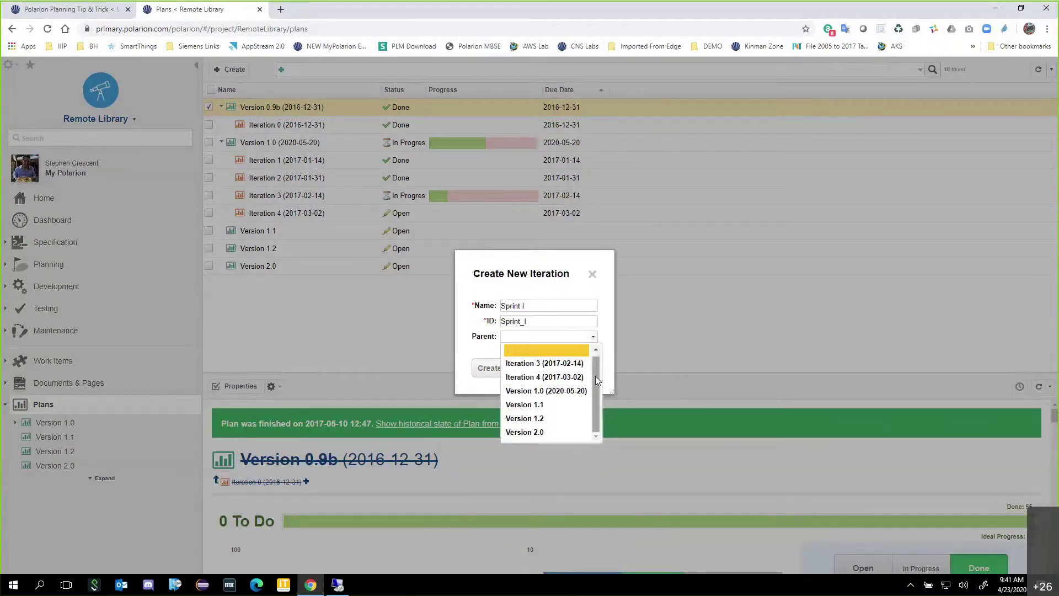
left_click(524, 432)
left_click(488, 368)
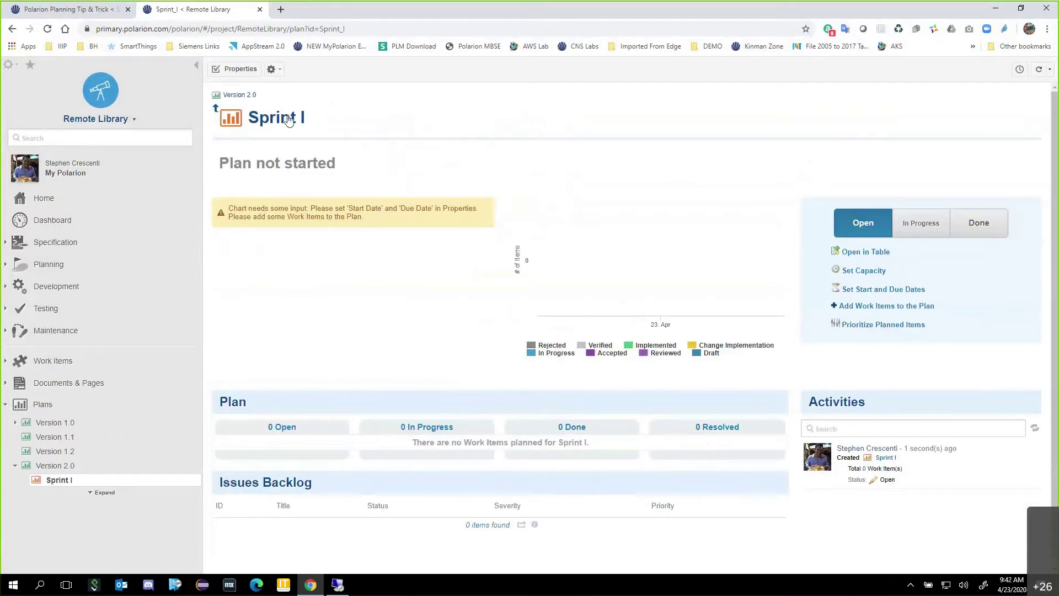
- Open the properties of the Version 2.0 release and set its start date to 2020-04-20 and due date to 2020-05-31
left_click(237, 96)
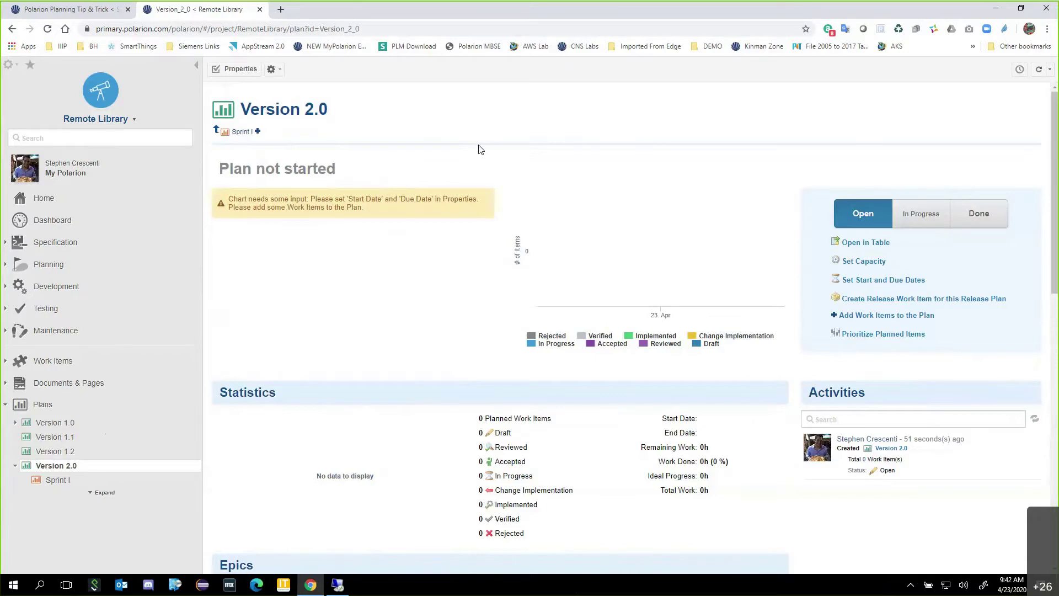
left_click(235, 72)
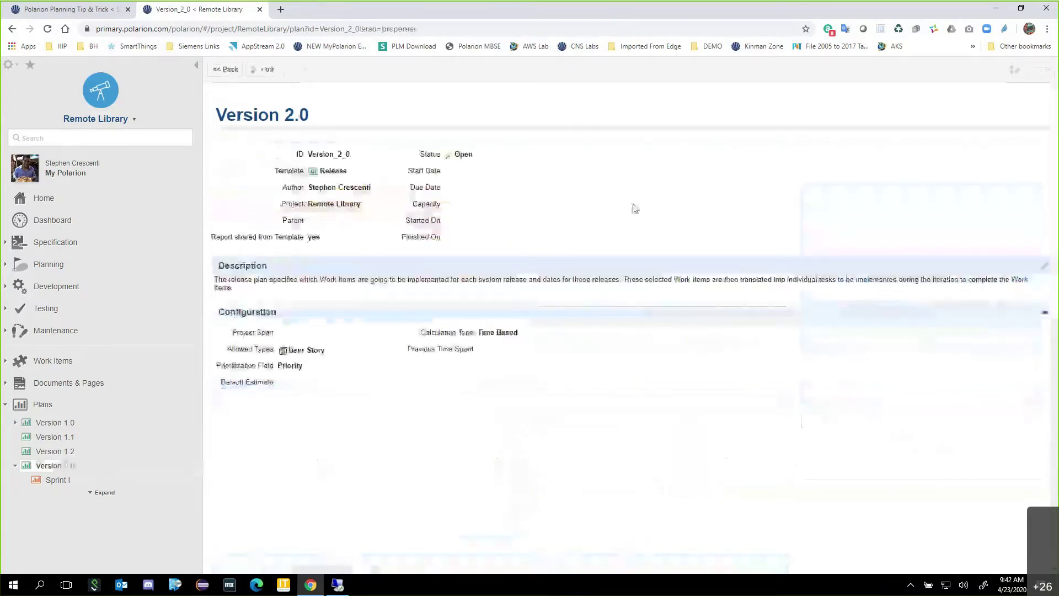
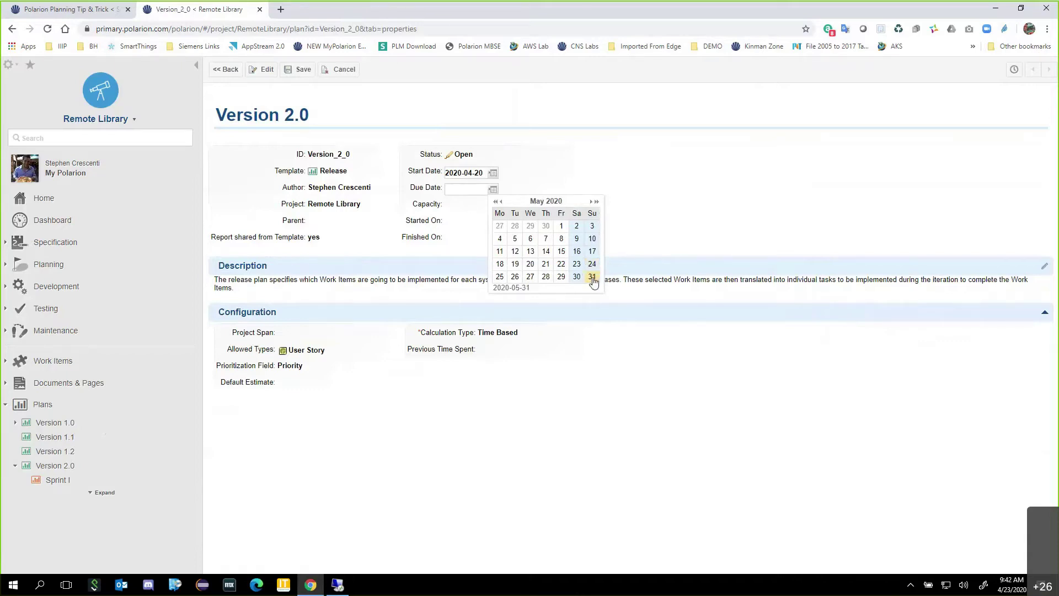
left_click(593, 277)
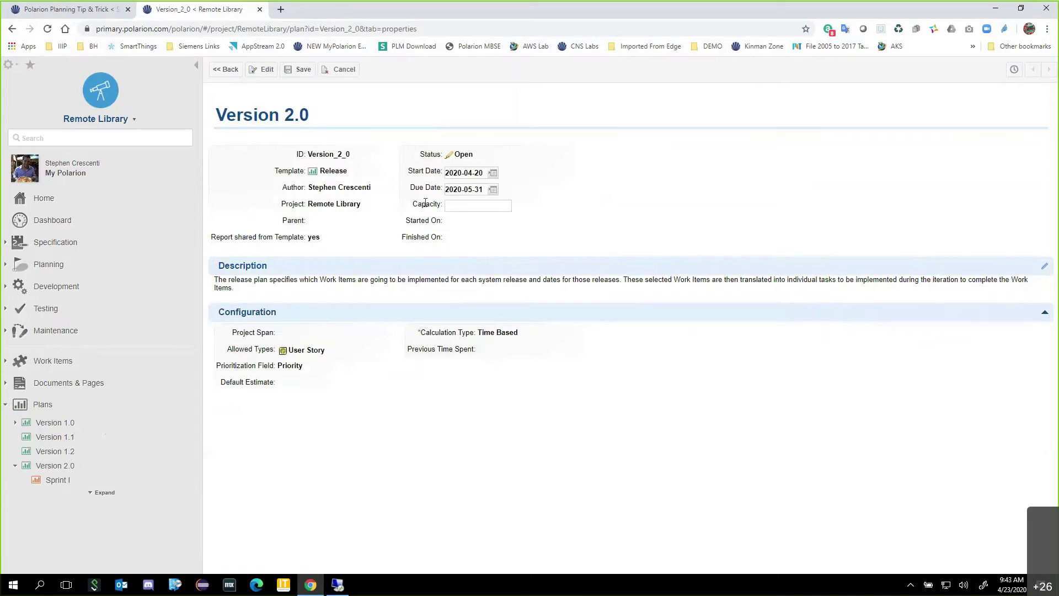
- Set the release's capacity to 480
mouse_move(425, 202)
left_click(469, 207)
type("47")
type("0")
left_click(682, 201)
- Add Epic to the release's allowed work item types
left_click(348, 351)
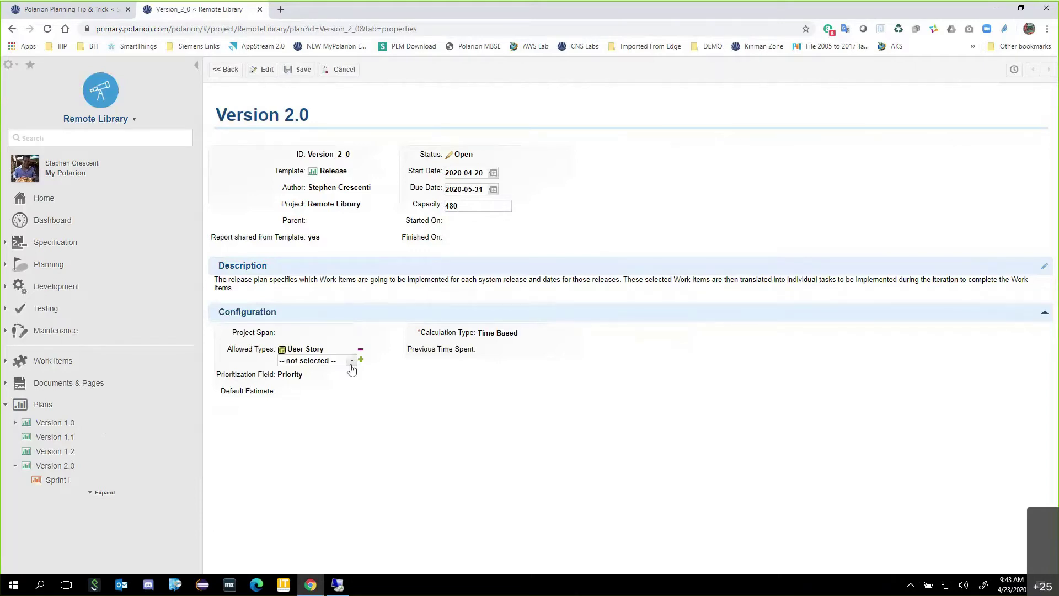
left_click(351, 361)
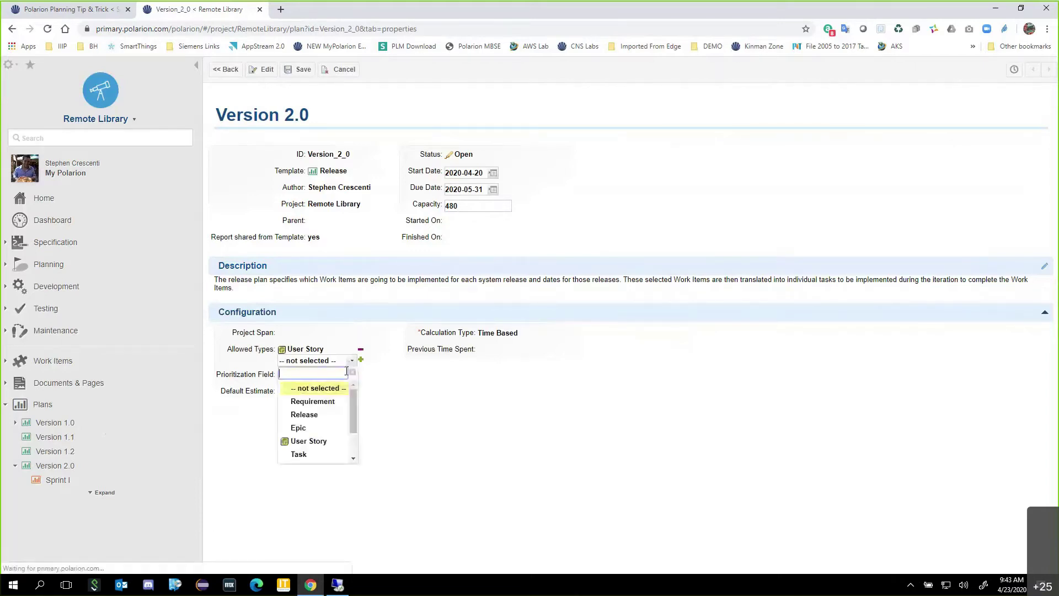
left_click(302, 428)
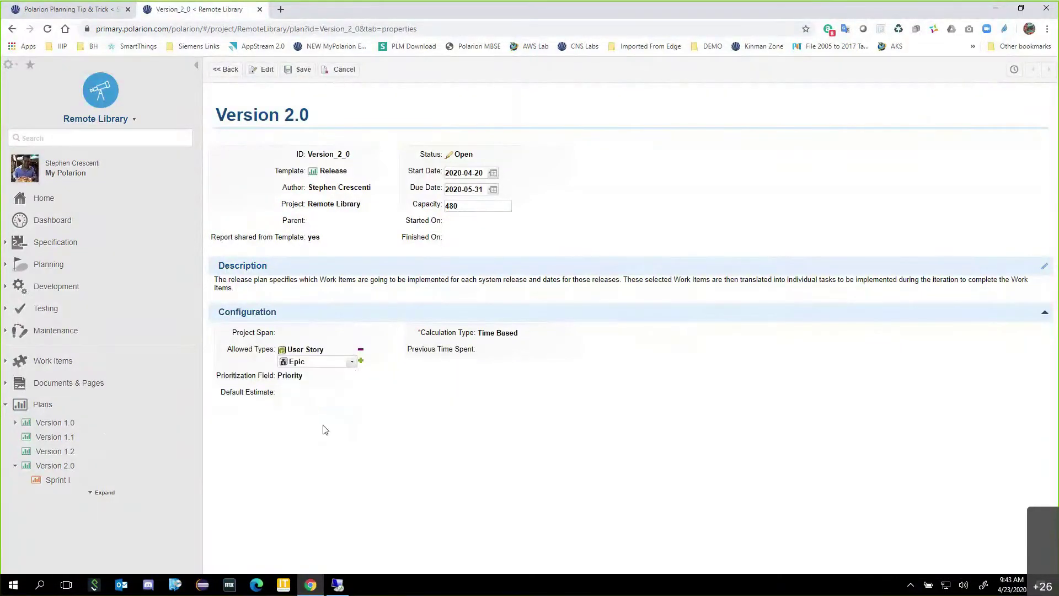
left_click(361, 362)
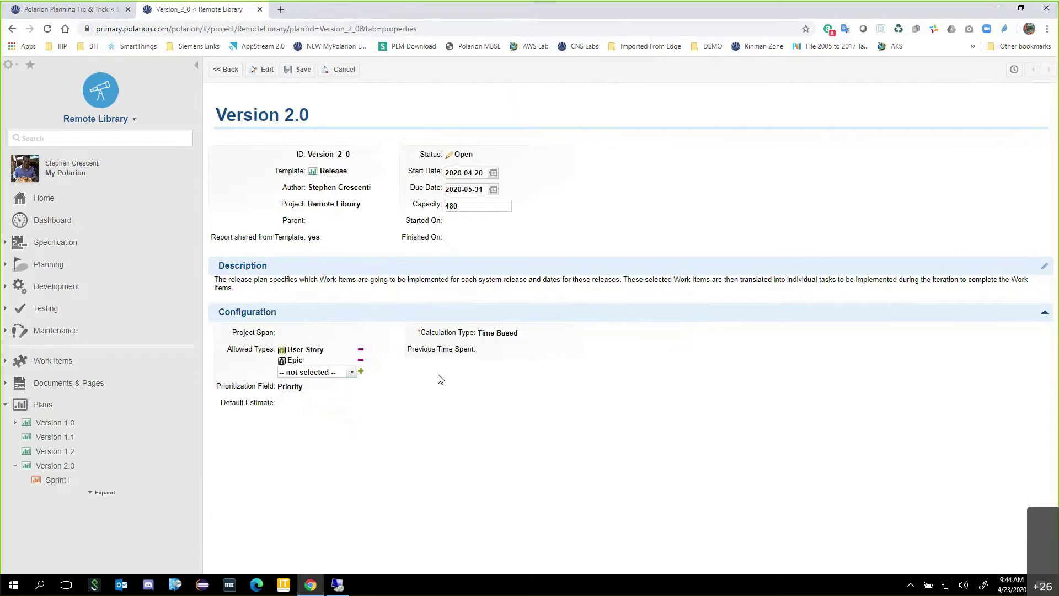
- Check the available calculation types for the release and save its properties
left_click(533, 335)
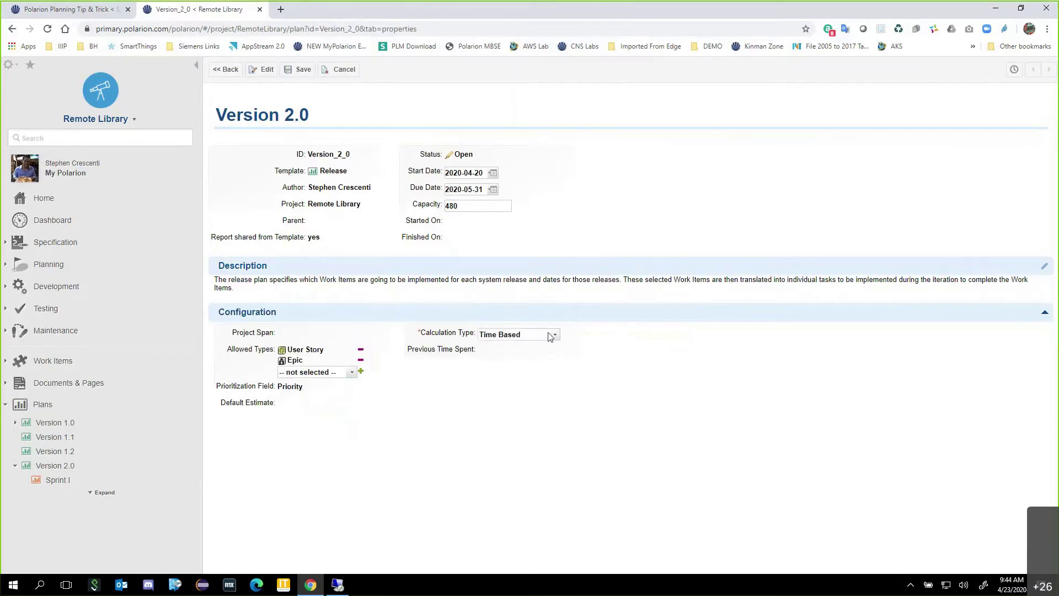
left_click(551, 335)
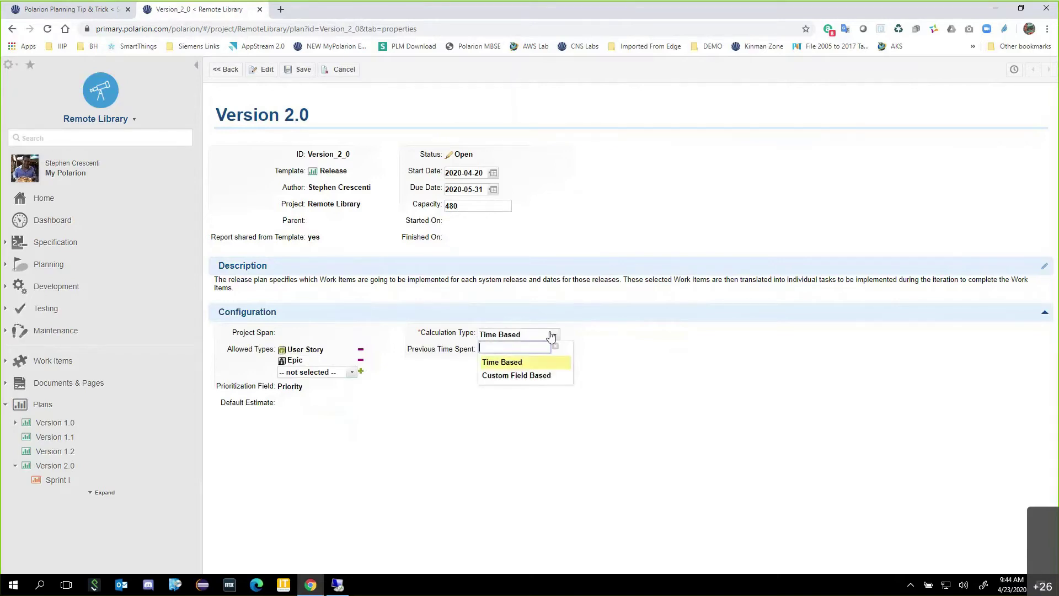
left_click(619, 322)
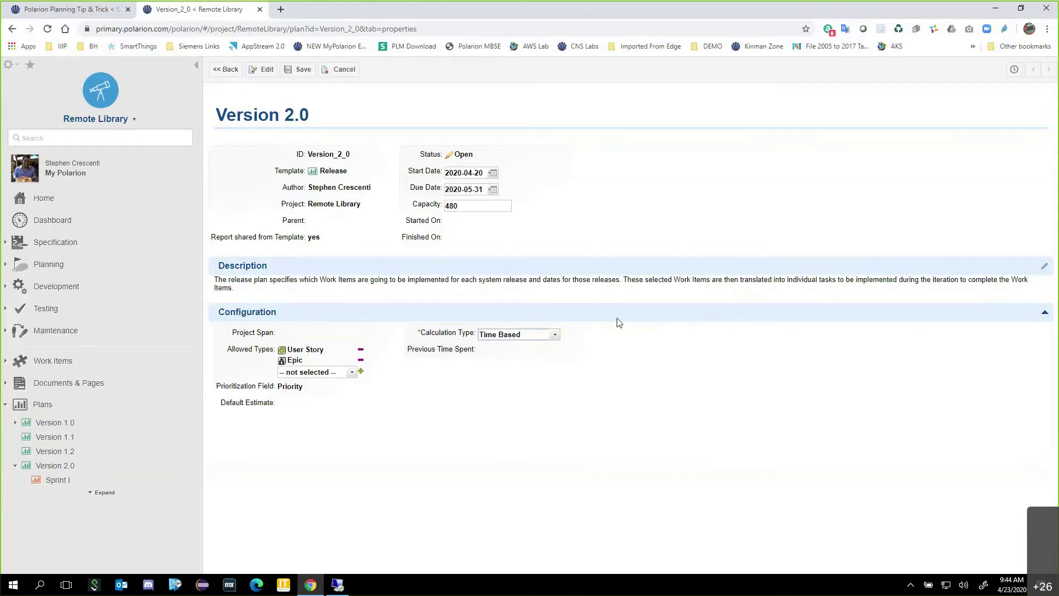
left_click(301, 70)
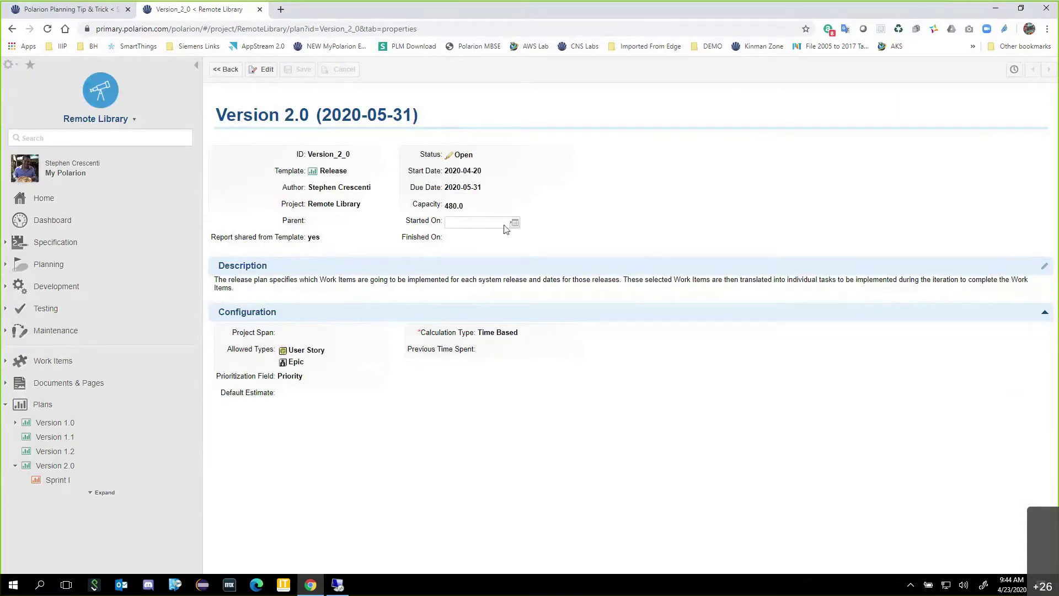
- Return from the properties to the plan and start a Release work item for it titled "Version 2.0"
left_click(513, 223)
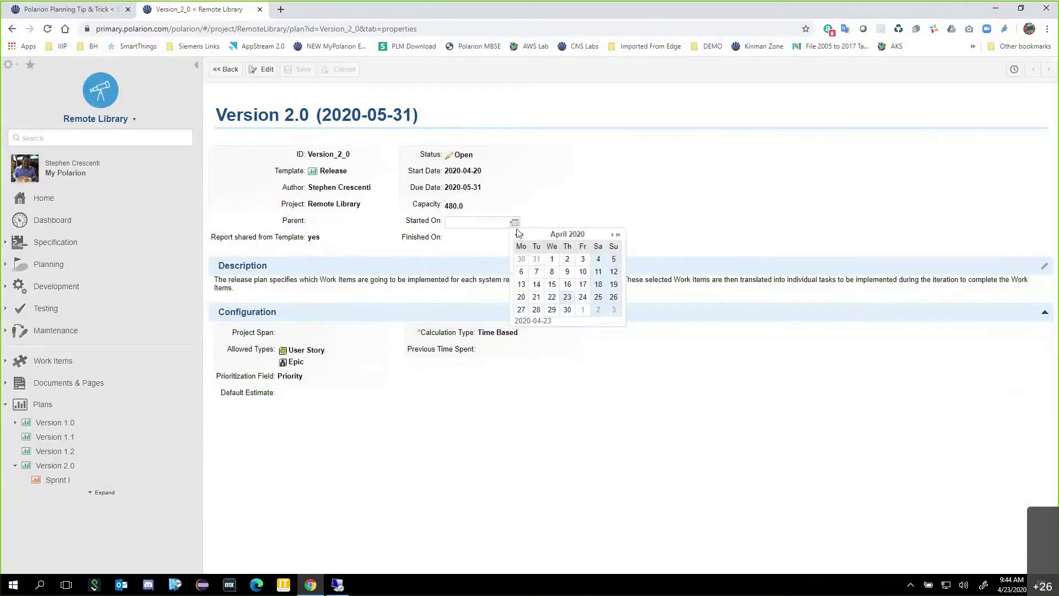
left_click(228, 70)
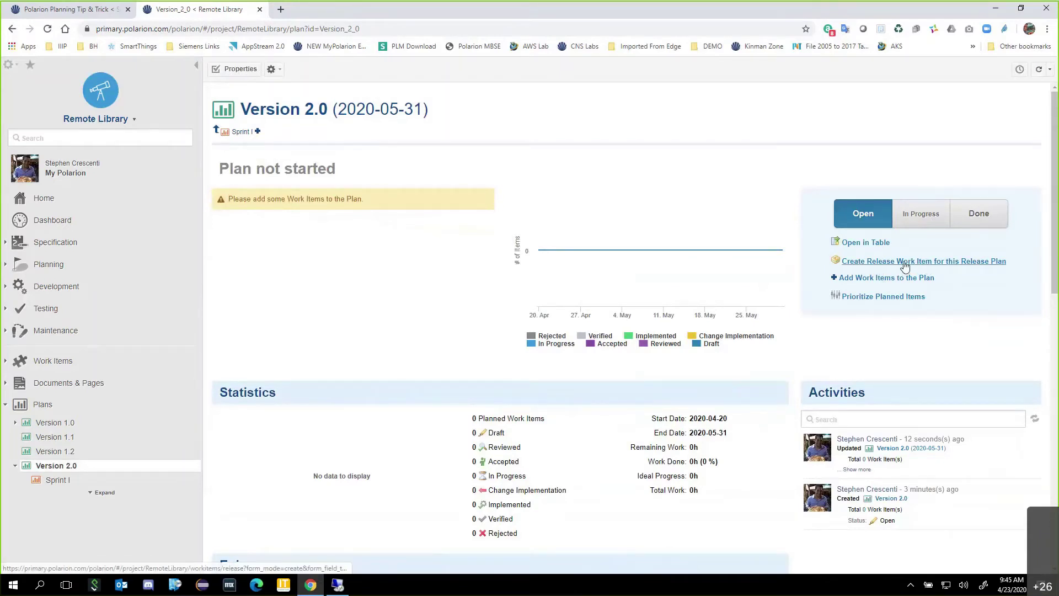
left_click(930, 262)
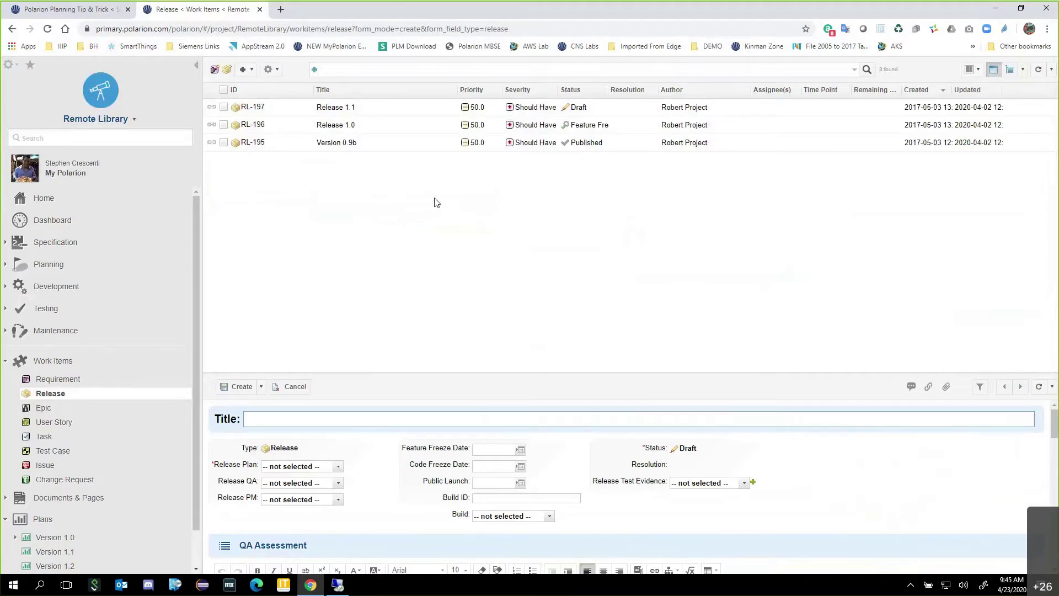
left_click(346, 416)
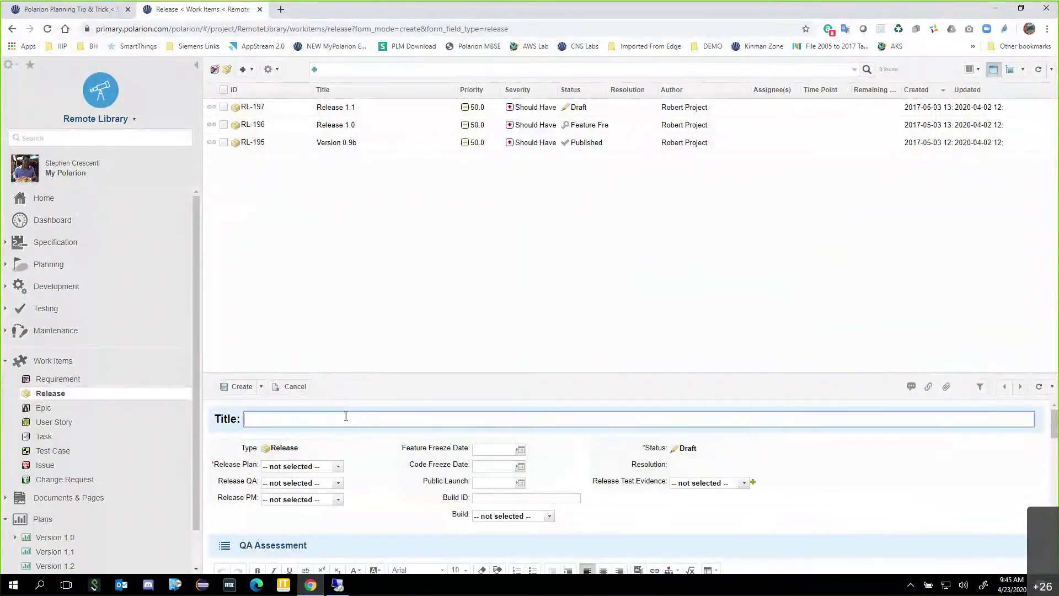
type("Version 2.0")
left_click_drag(368, 374, 382, 257)
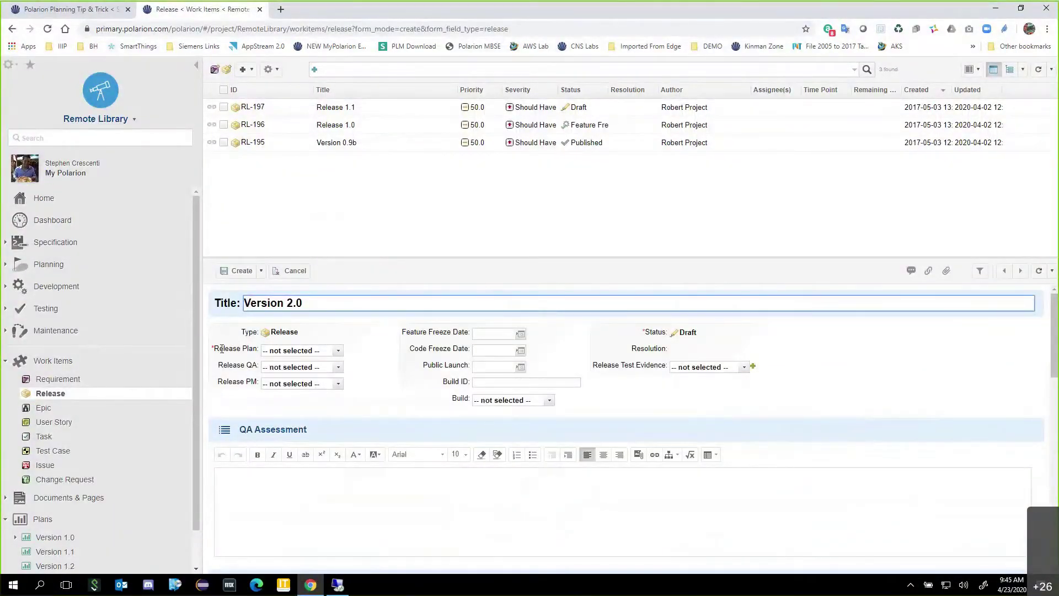
- Set the work item's Release Plan to Version 2.0, assign a project member as Release QA, and create the item
mouse_move(220, 349)
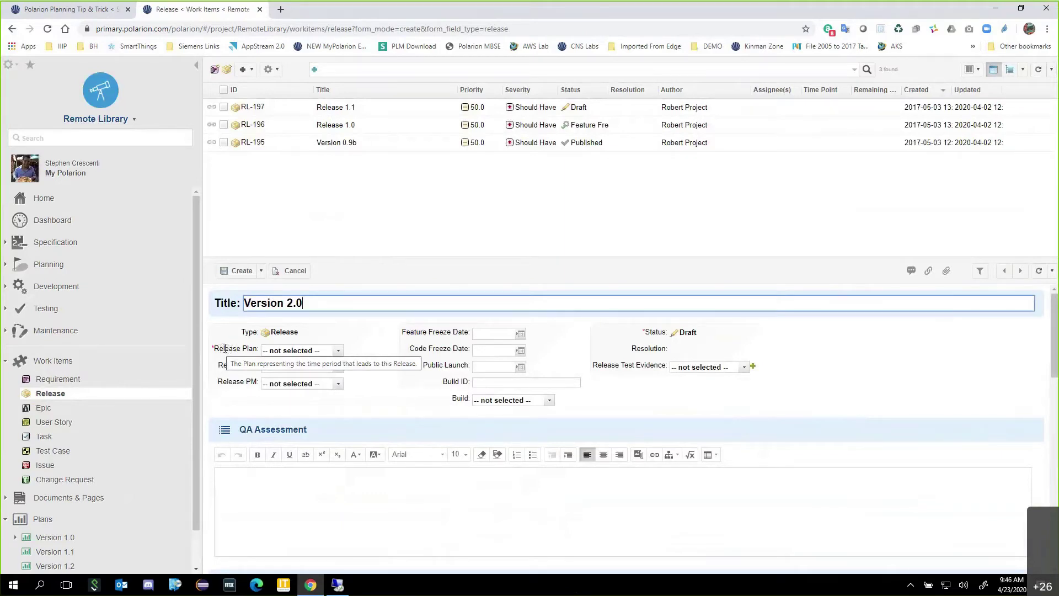
left_click(340, 351)
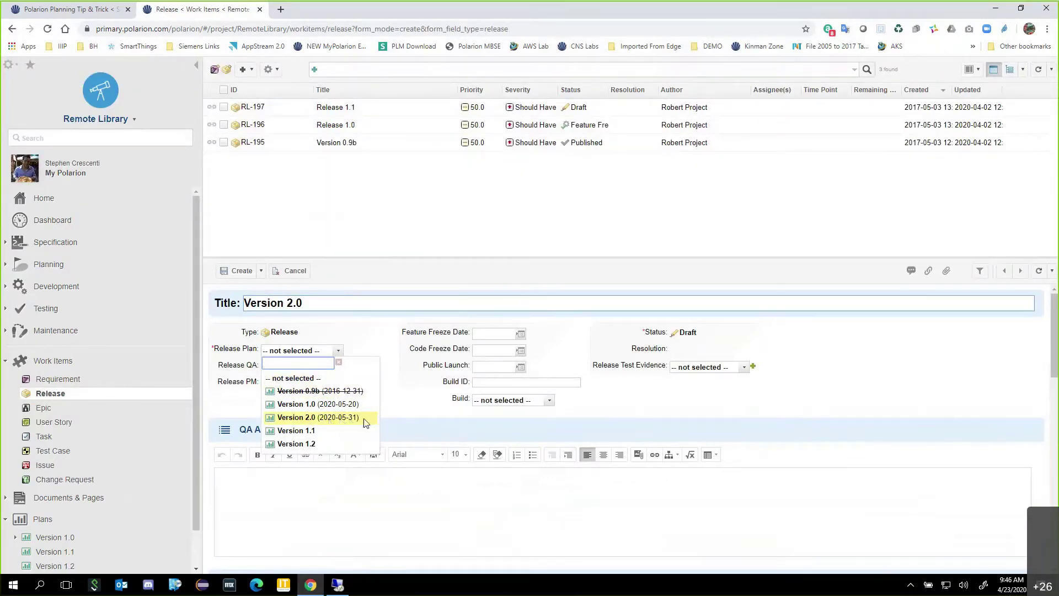
left_click(340, 419)
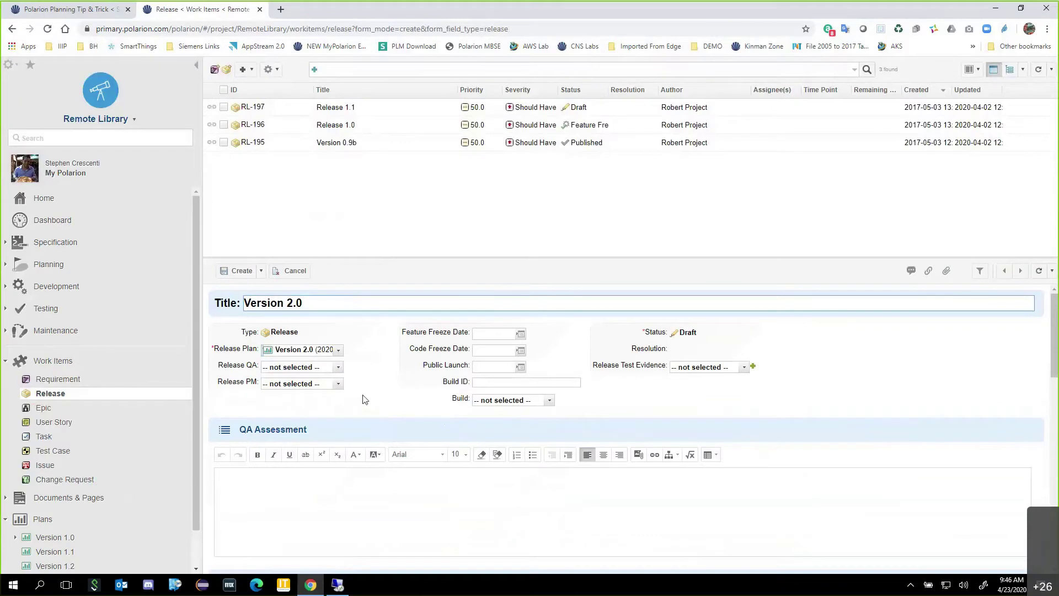
left_click(339, 368)
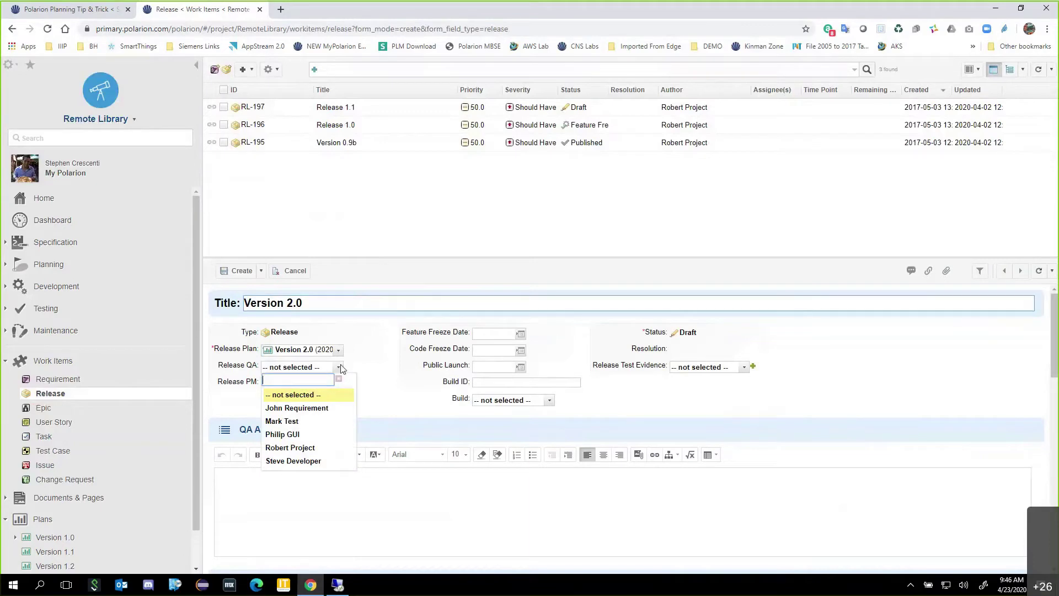
left_click(312, 449)
left_click(234, 271)
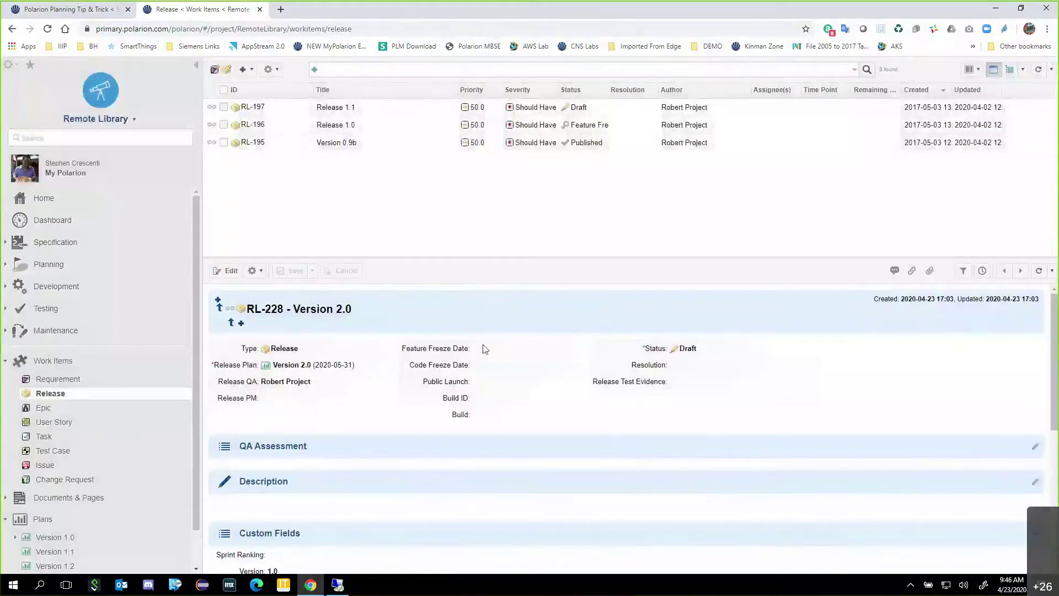
- Check the Feature Freeze Date, Code Freeze Date, Public Launch, Build ID and Release PM fields of the new release item
left_click(485, 349)
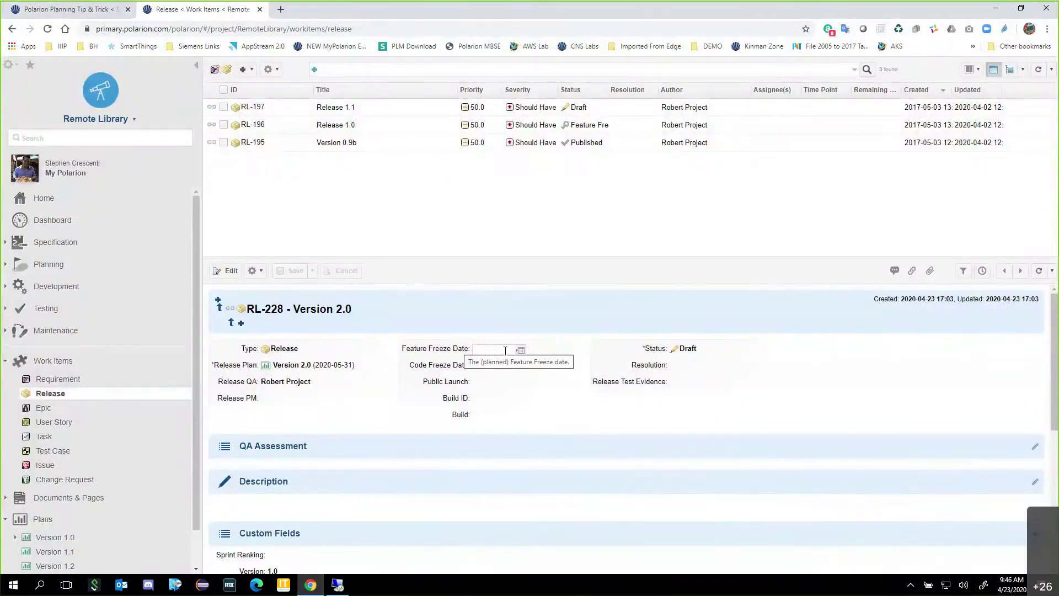
left_click(499, 366)
left_click(498, 382)
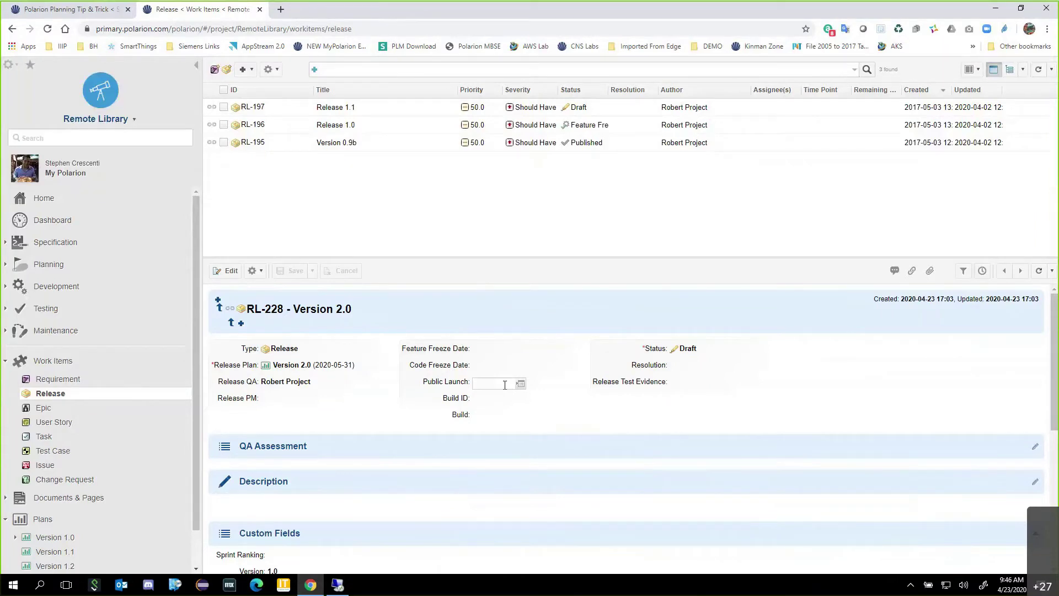
left_click(497, 398)
left_click(298, 399)
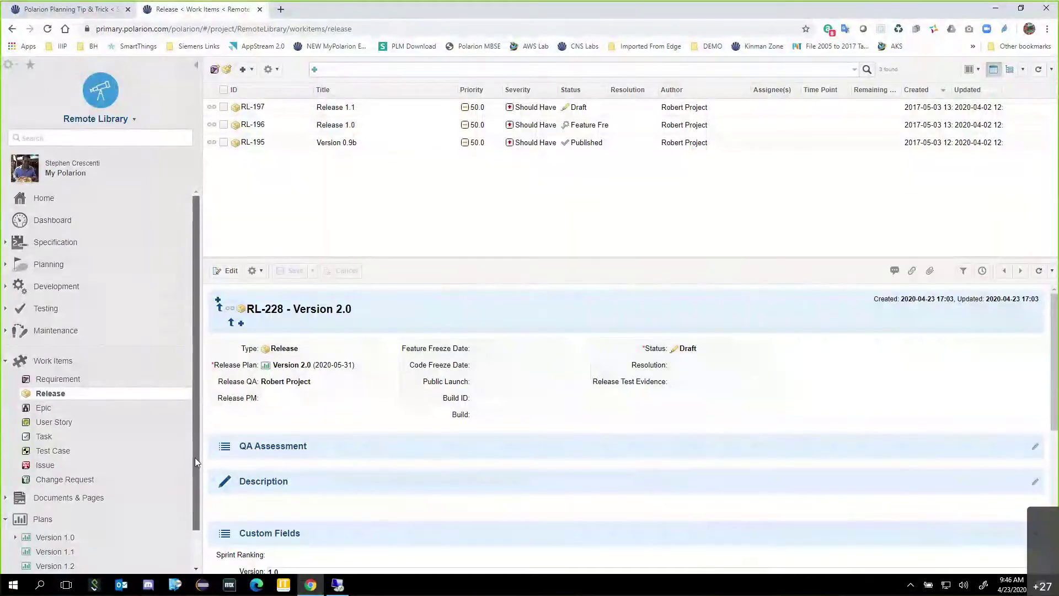
- Return to the Version 2.0 plan and open the work item planning view for it
scroll(194, 457, "down", 1)
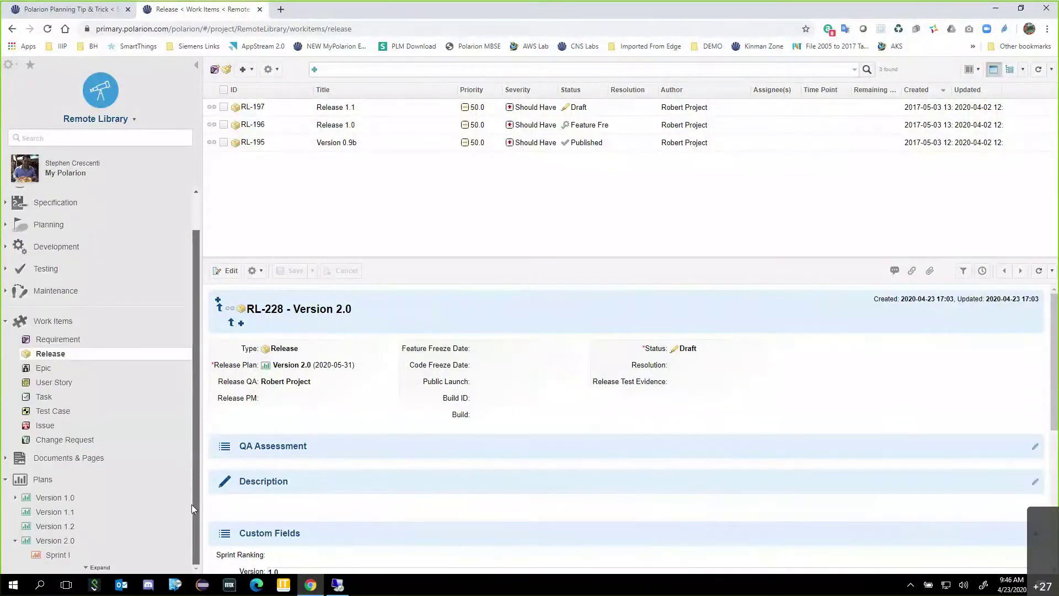
left_click(65, 542)
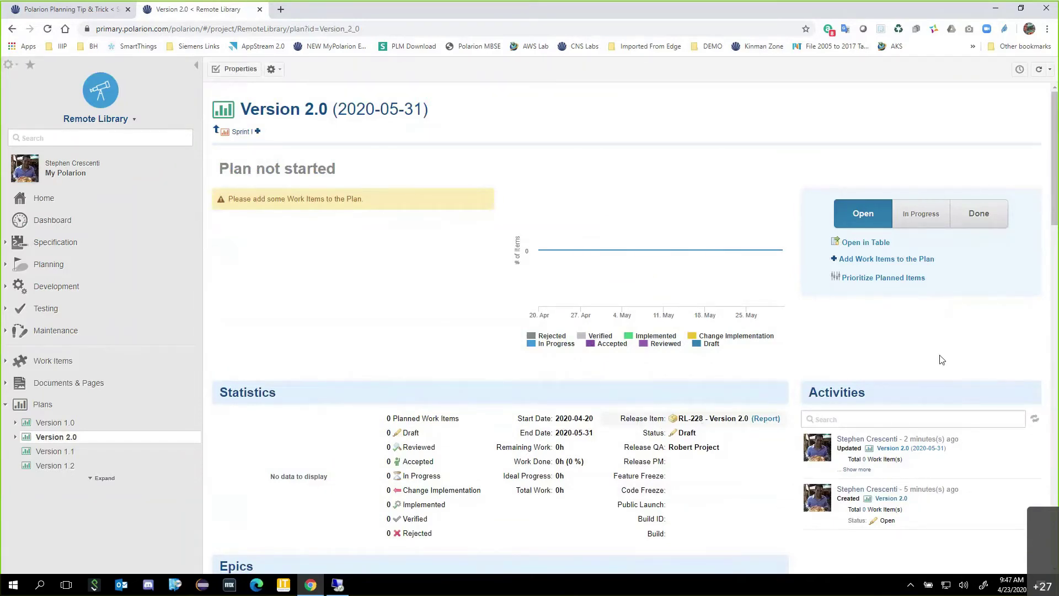
left_click(899, 260)
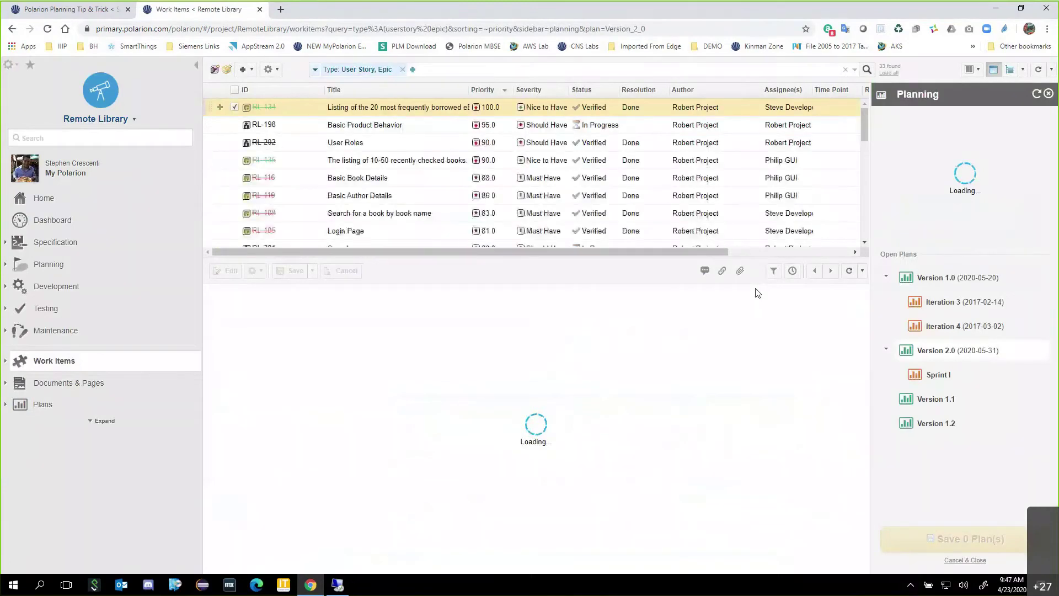
- Load all user stories and epics sorted by ID, and select RL-136 Configure contact information and RL-199 Books alongside RL-205 System Speed
left_click(893, 74)
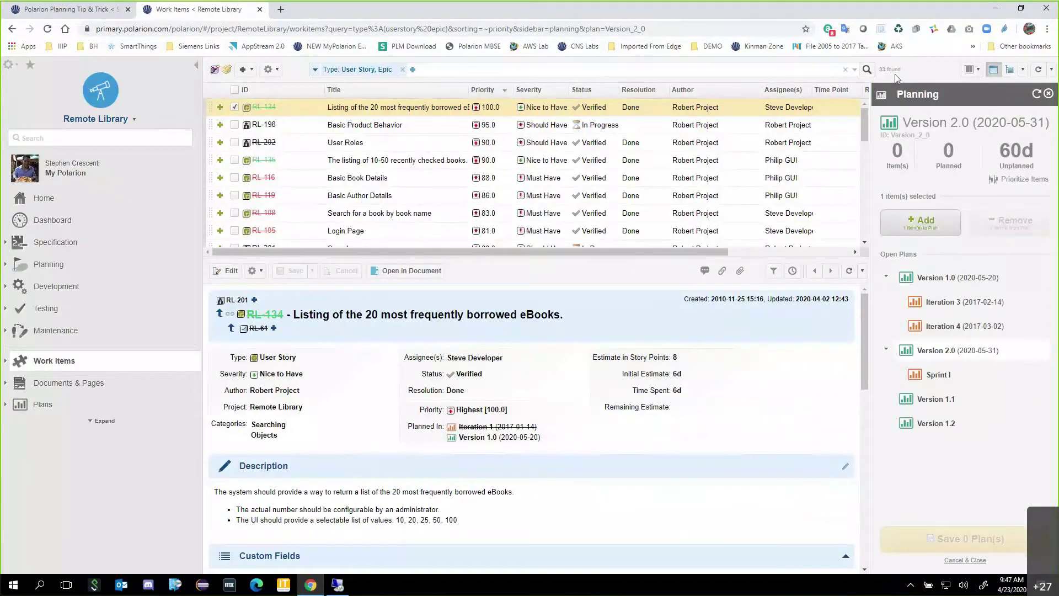
left_click(277, 89)
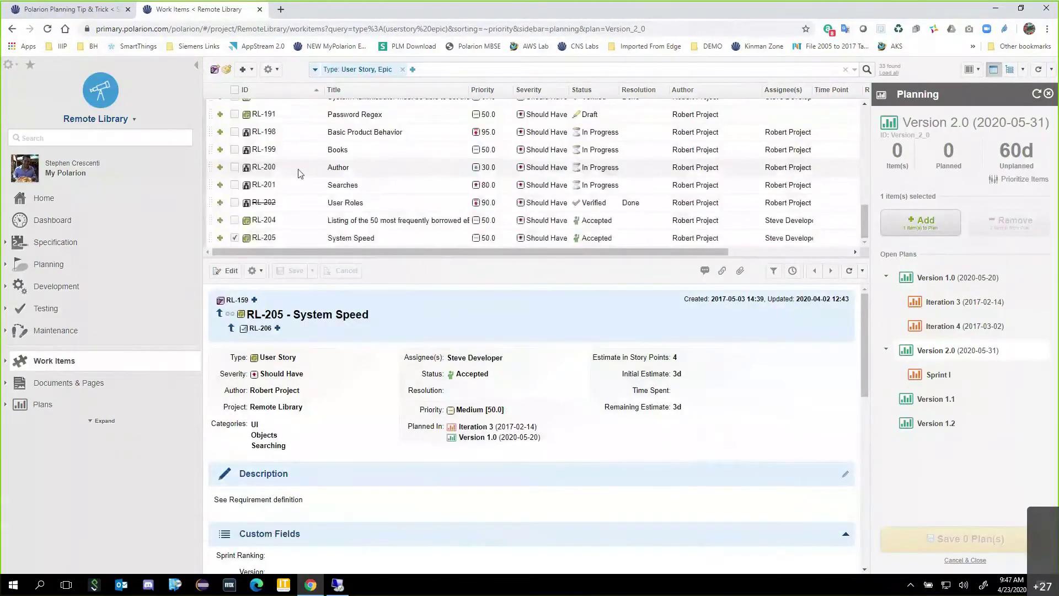
scroll(302, 167, "up", 3)
scroll(314, 170, "up", 3)
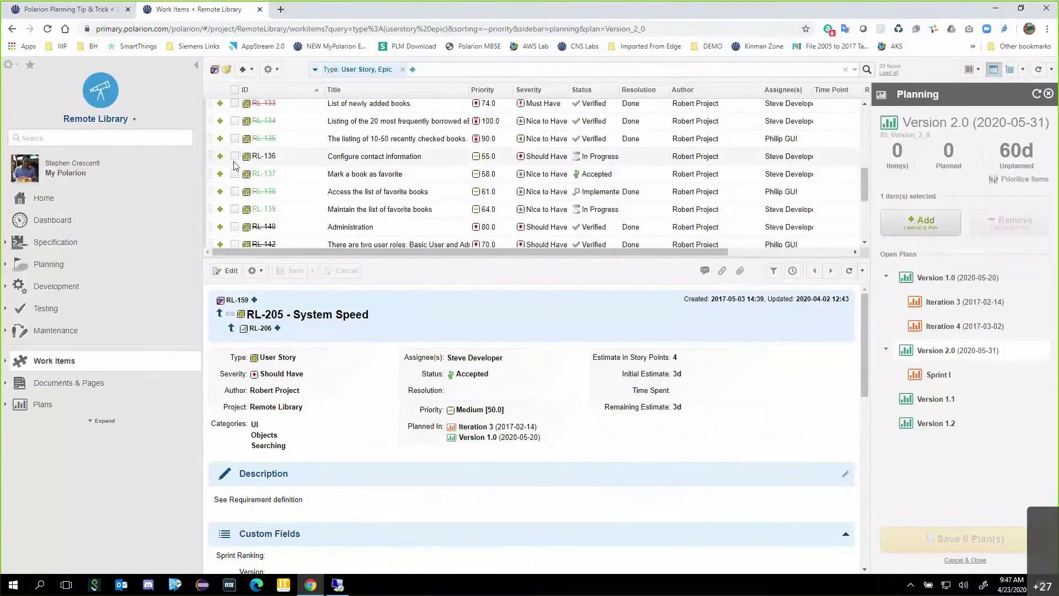
left_click(235, 157)
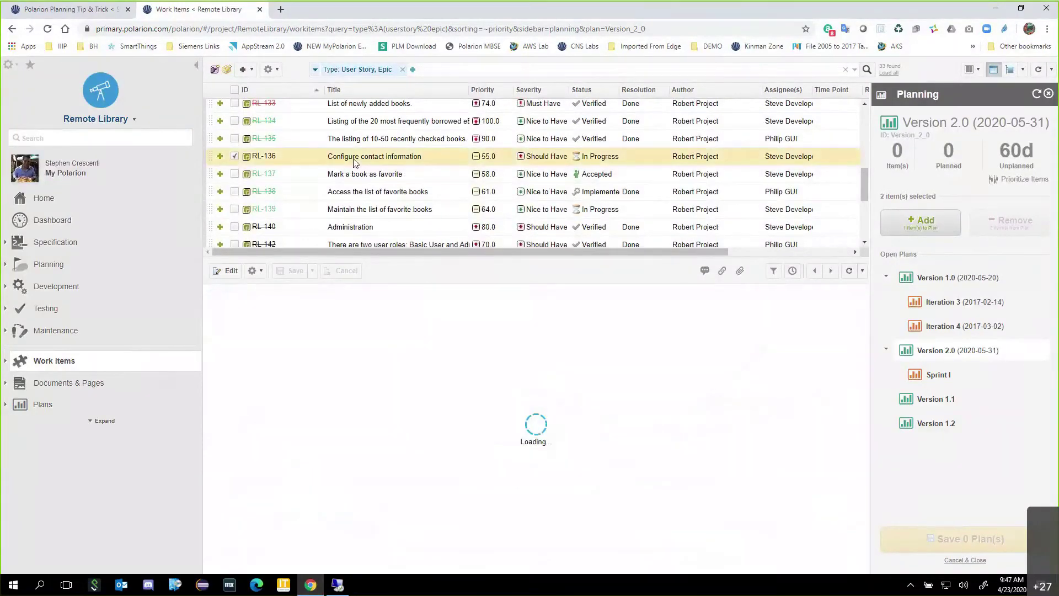
scroll(335, 174, "down", 5)
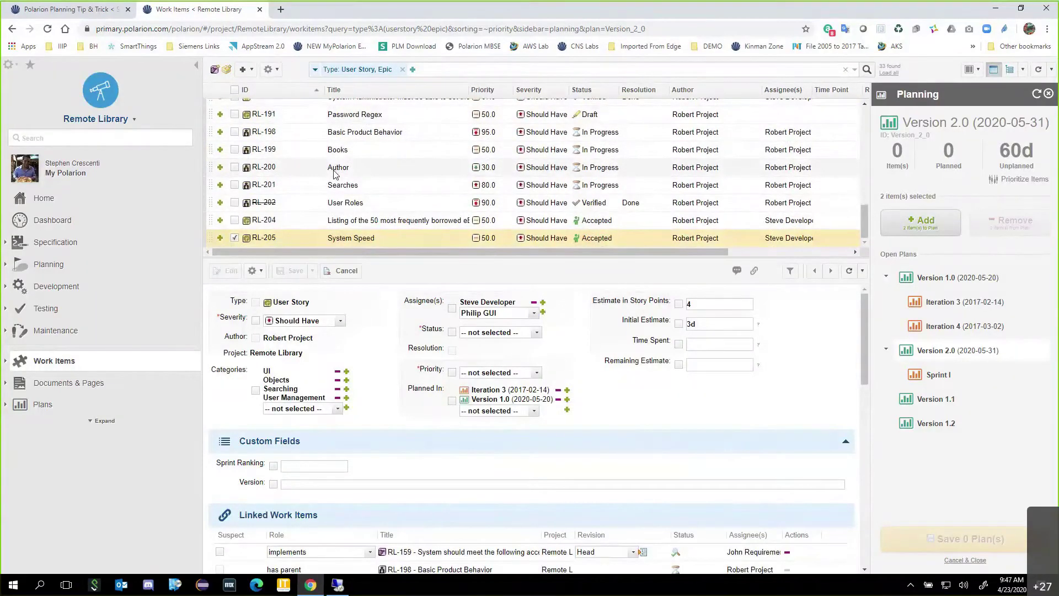
left_click(249, 154, "ctrl")
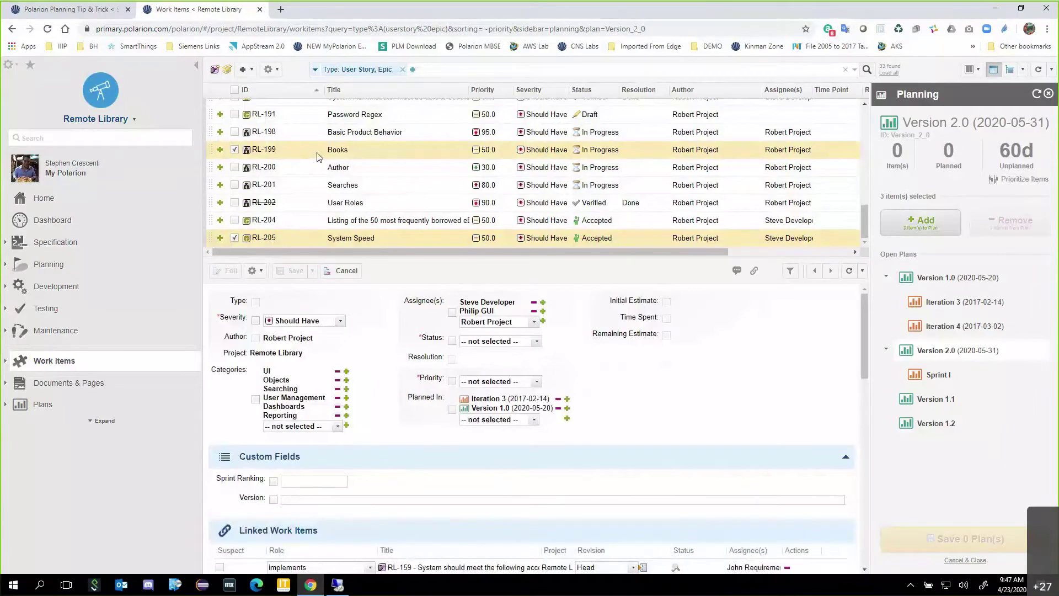
- Add the three selected work items to the Version 2.0 plan and save the plan
scroll(276, 138, "up", 5)
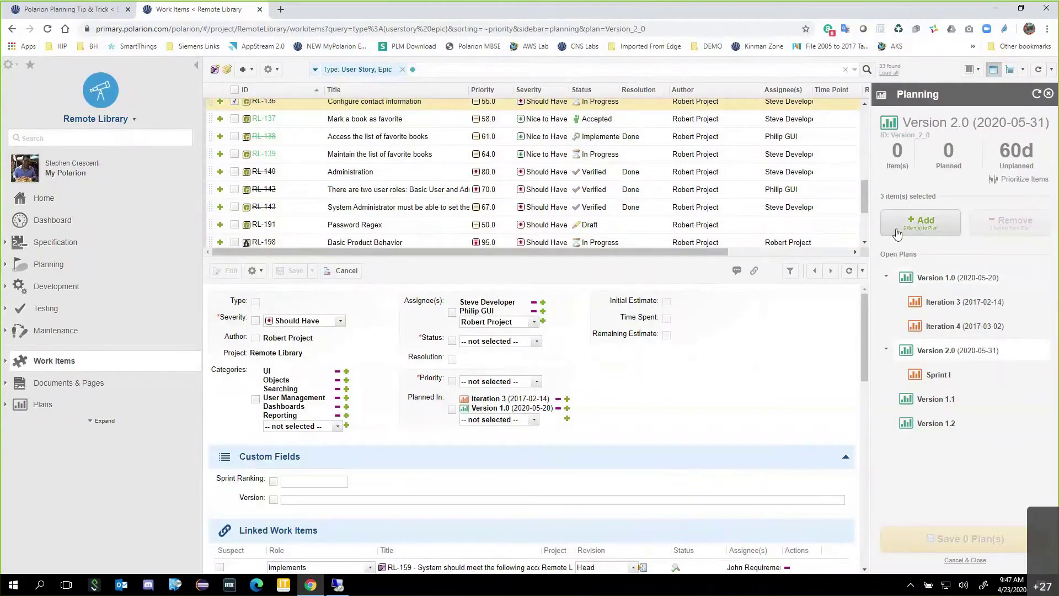
scroll(703, 189, "up", 3)
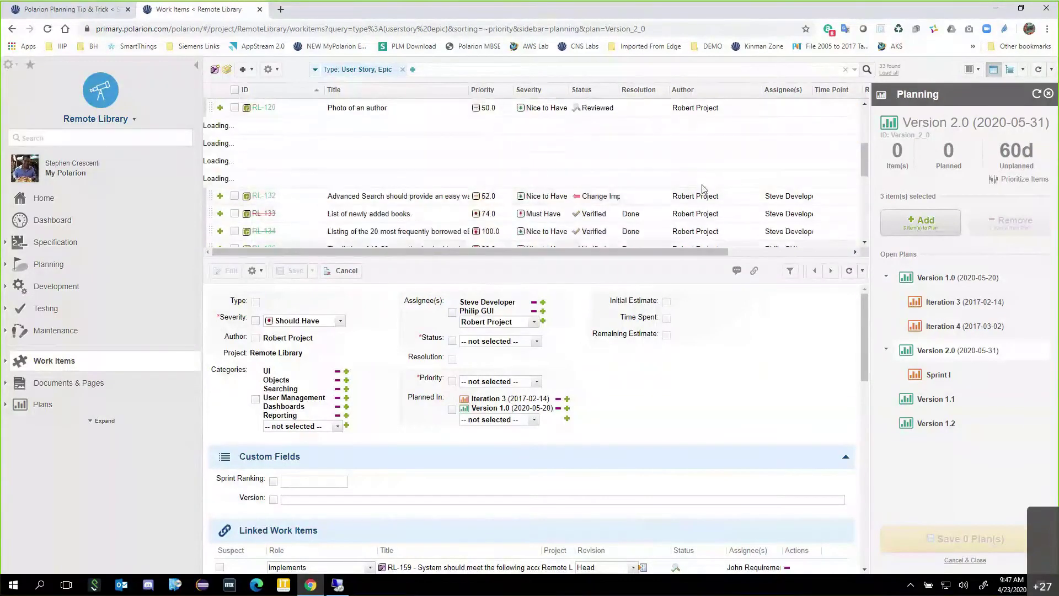
scroll(703, 189, "up", 2)
scroll(704, 189, "up", 2)
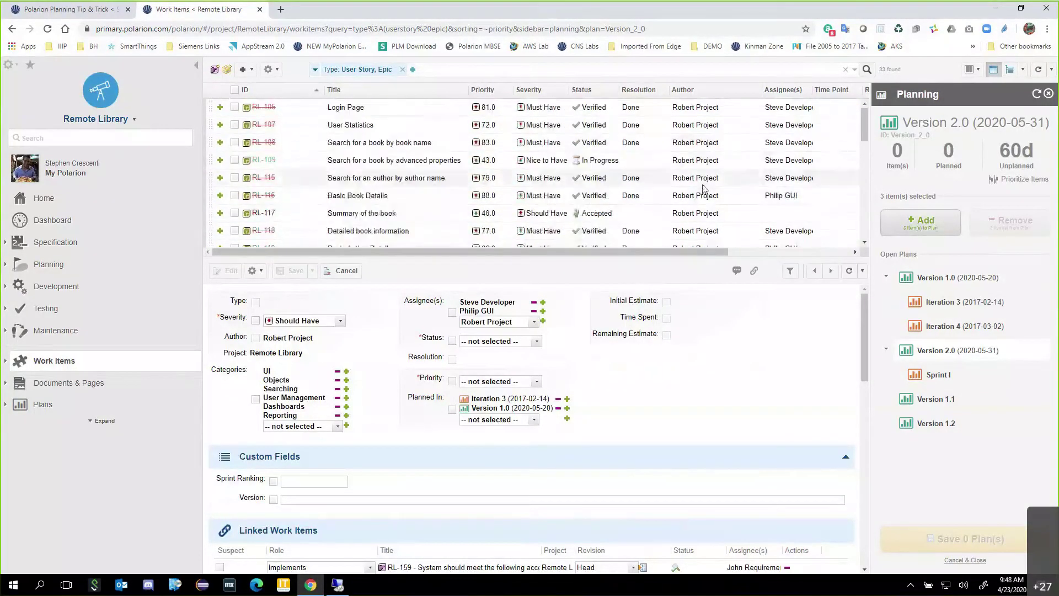
left_click(920, 223)
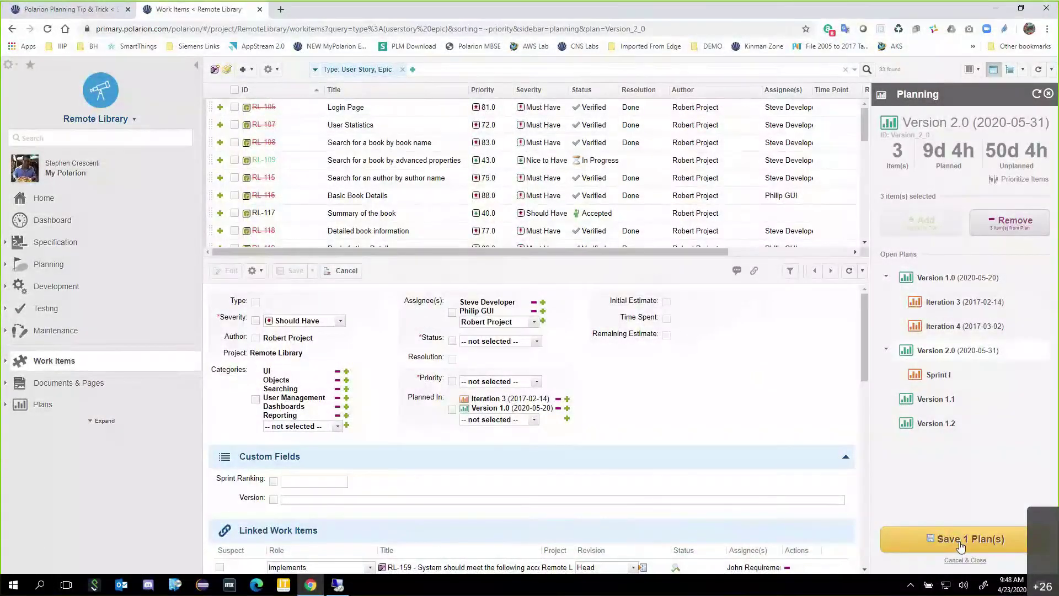
left_click(961, 546)
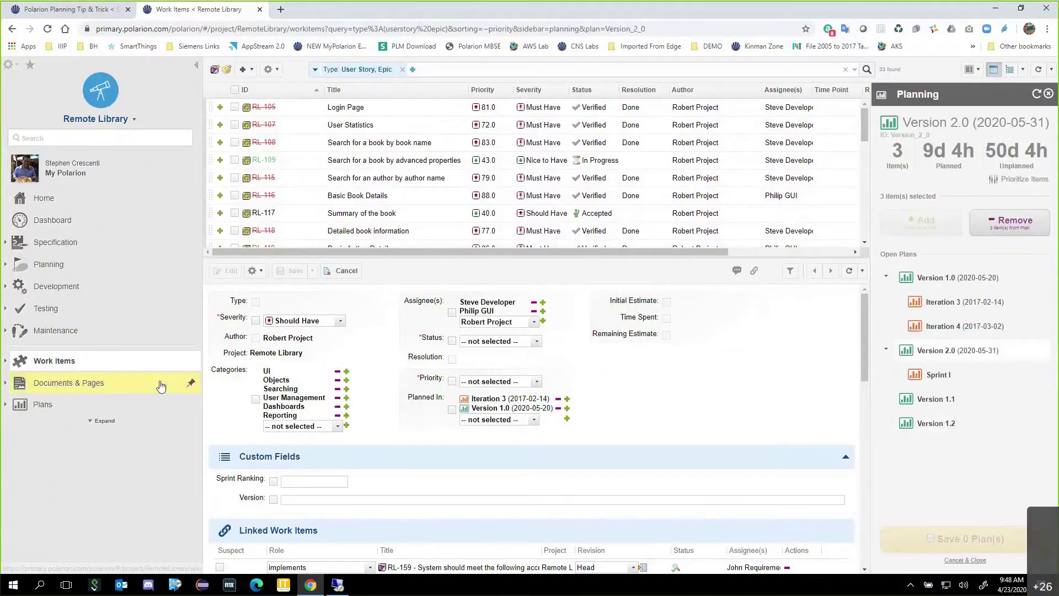
- Open the Version 2.0 plan and change its status to In Progress
left_click(12, 406)
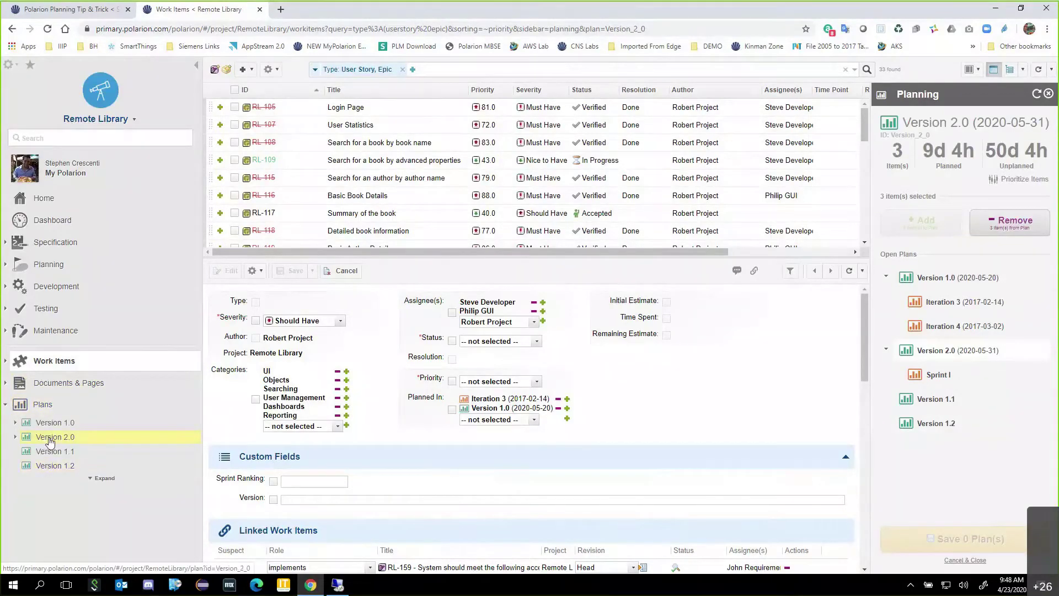
left_click(50, 441)
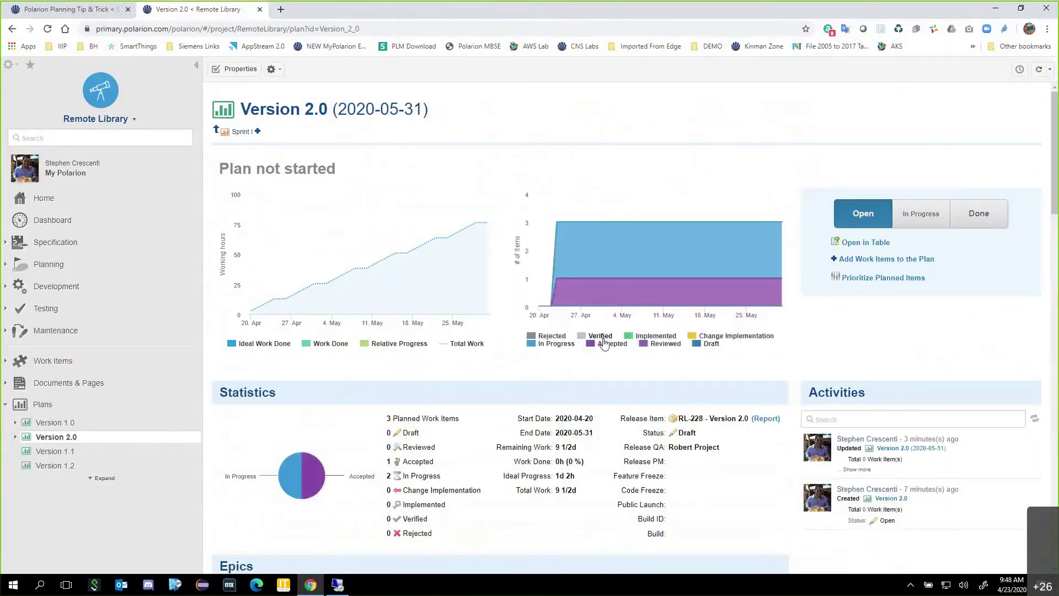
left_click(922, 216)
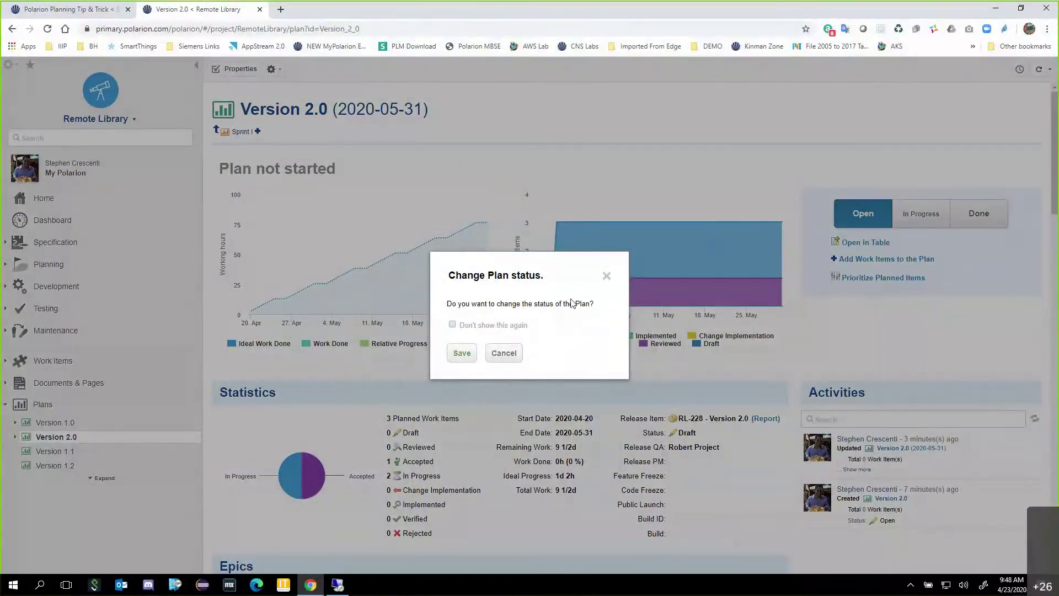
left_click(461, 354)
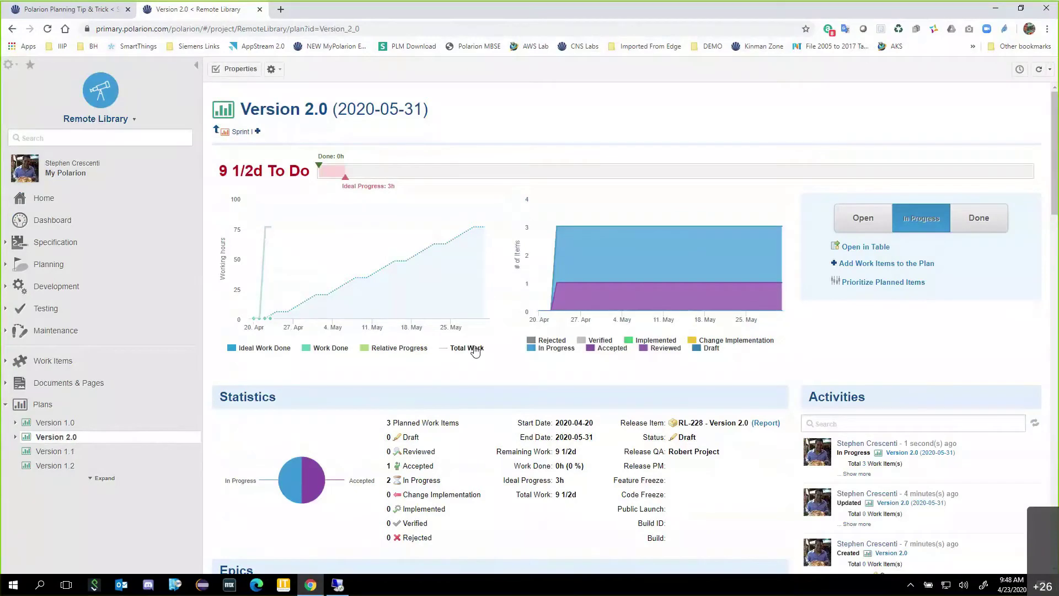
- Examine the plan's progress charts, statistics, epics and planned work item board
mouse_move(272, 251)
mouse_move(261, 229)
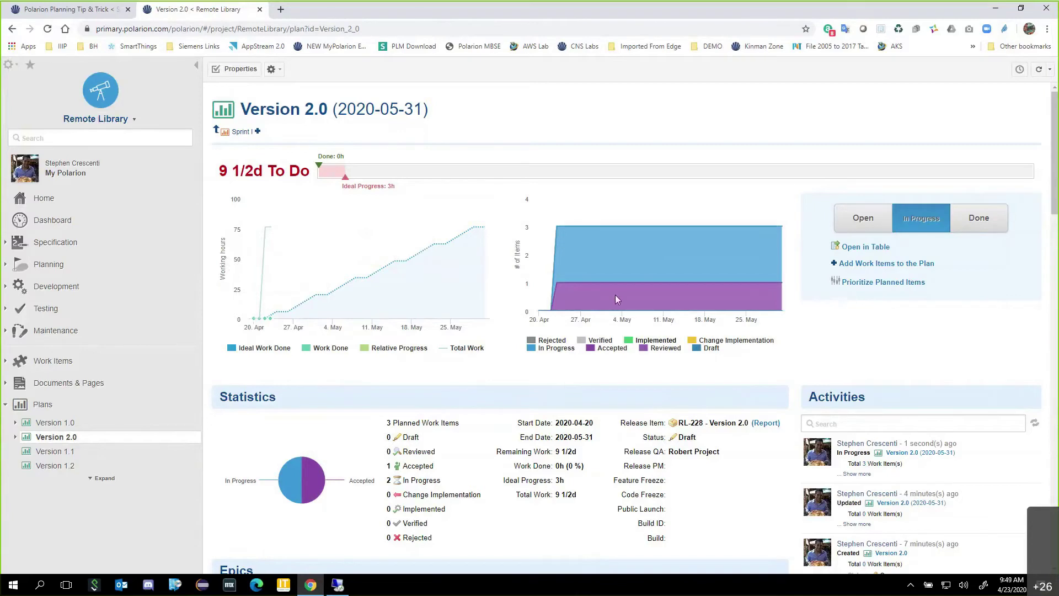
mouse_move(653, 283)
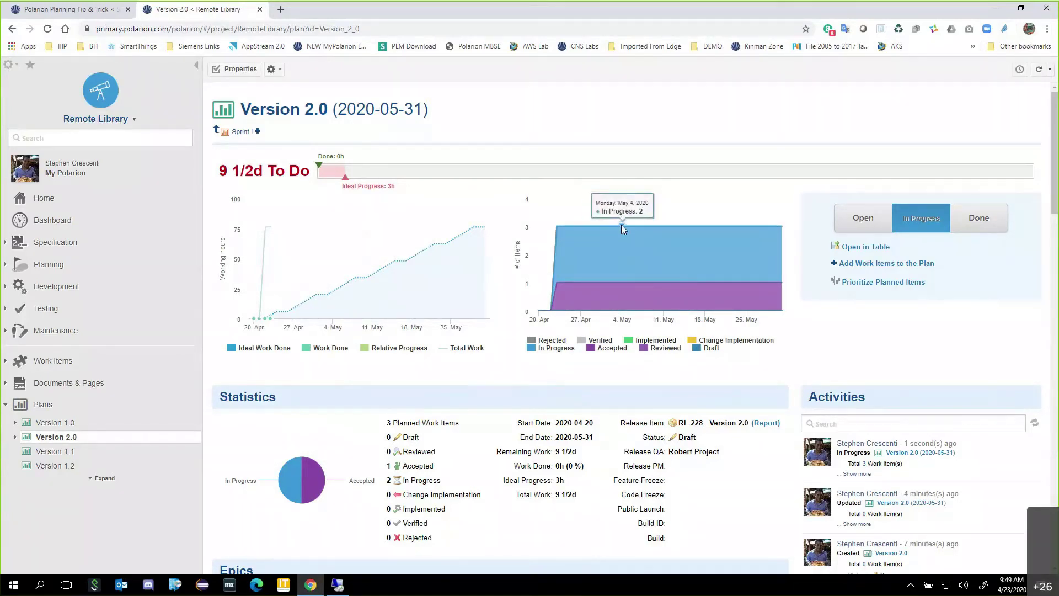
scroll(472, 265, "down", 3)
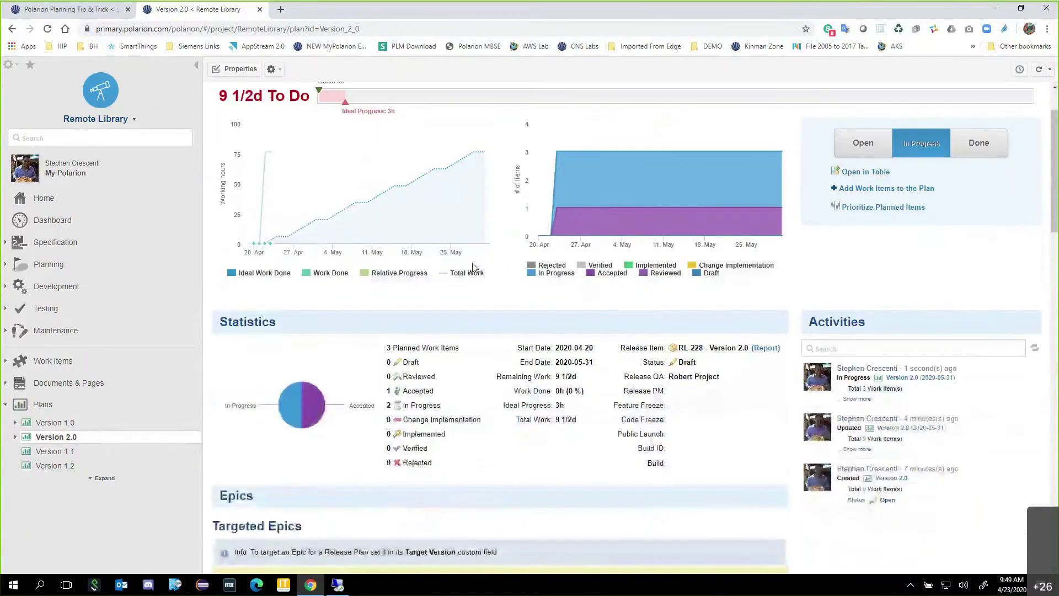
scroll(485, 260, "down", 3)
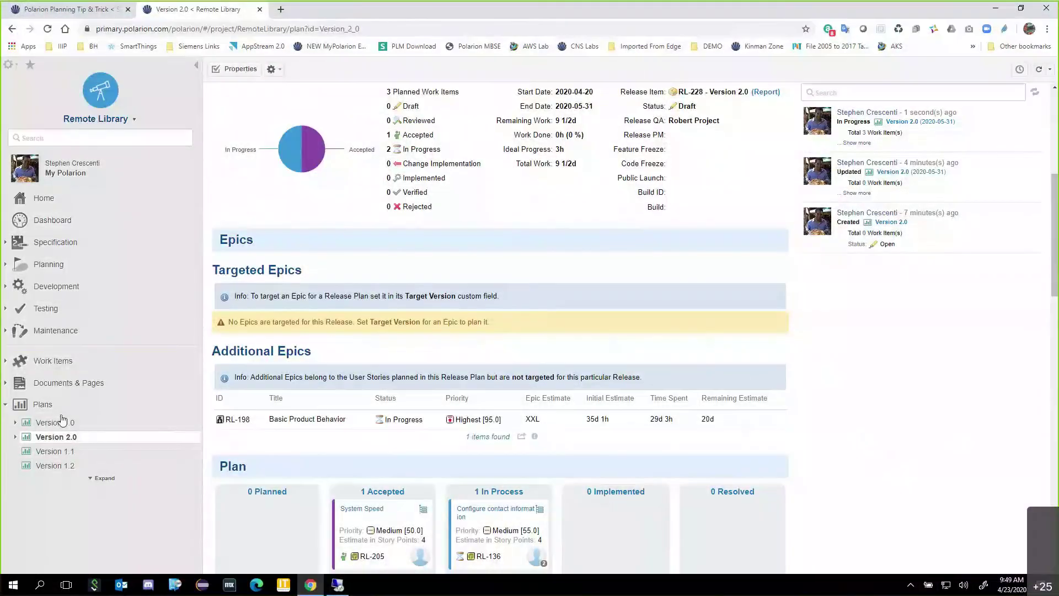
- Change the target version of the RL-199 Books epic to Version 2.0 and save the epic
left_click(5, 361)
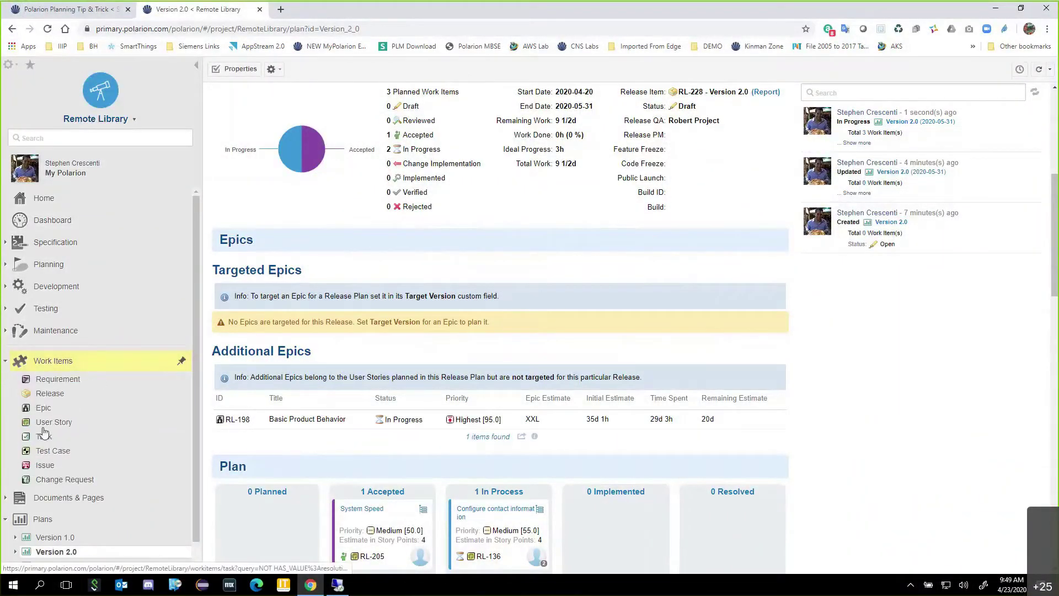
left_click(44, 407)
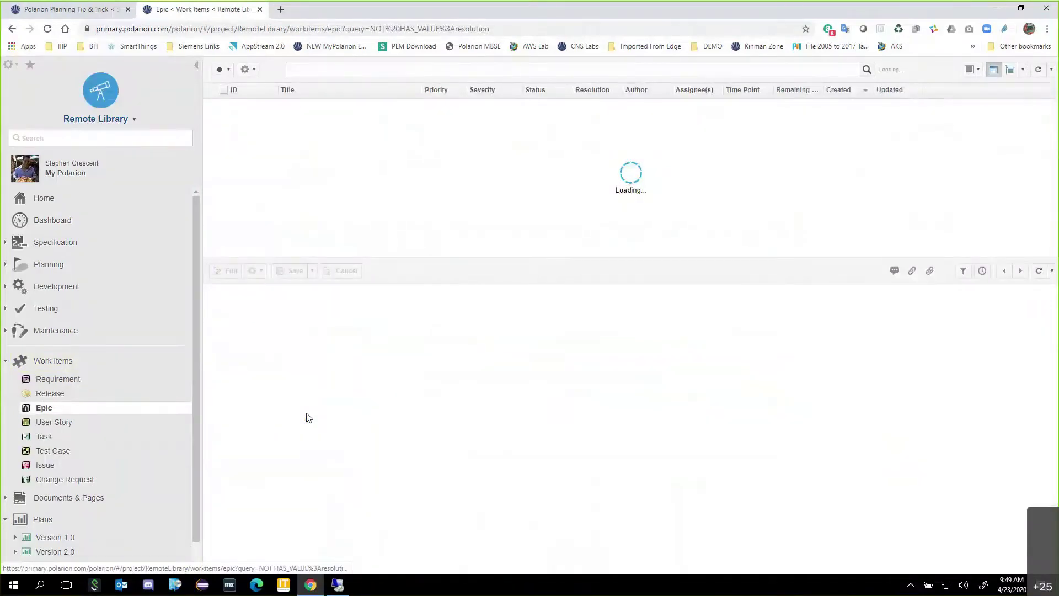
left_click(339, 145)
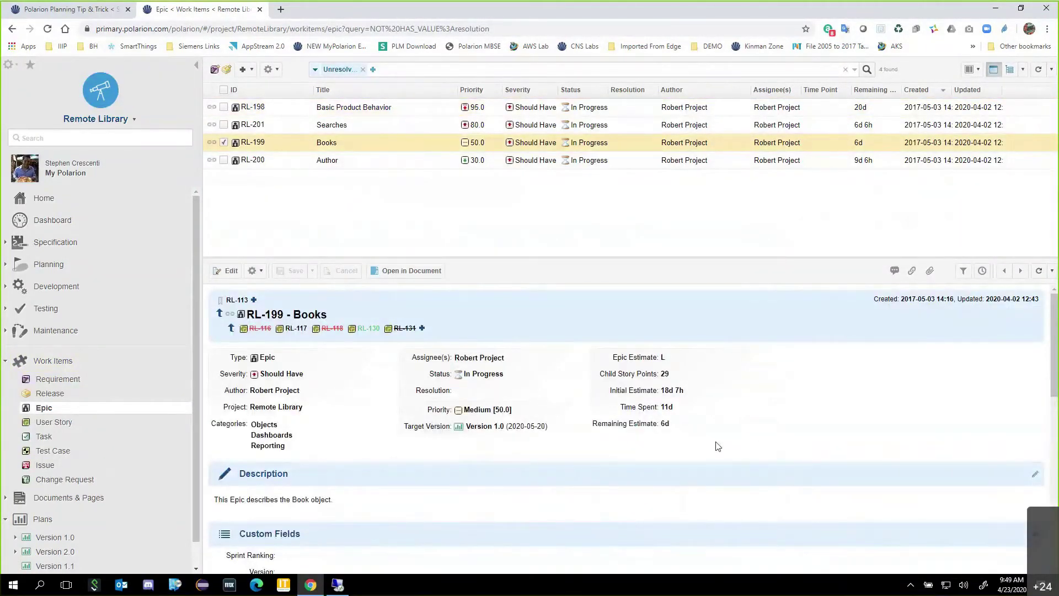
left_click(473, 428)
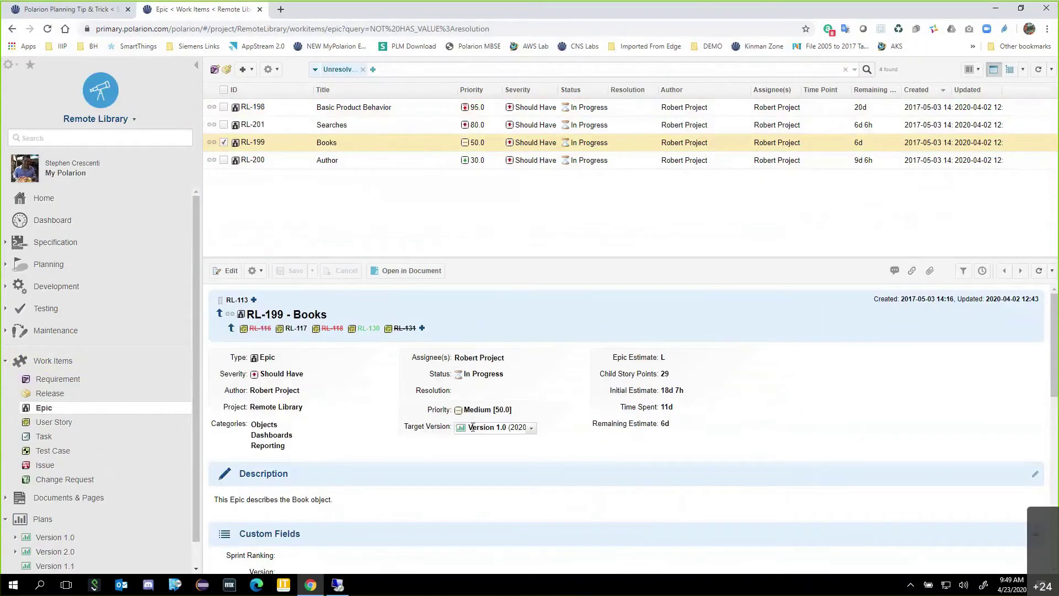
left_click(533, 429)
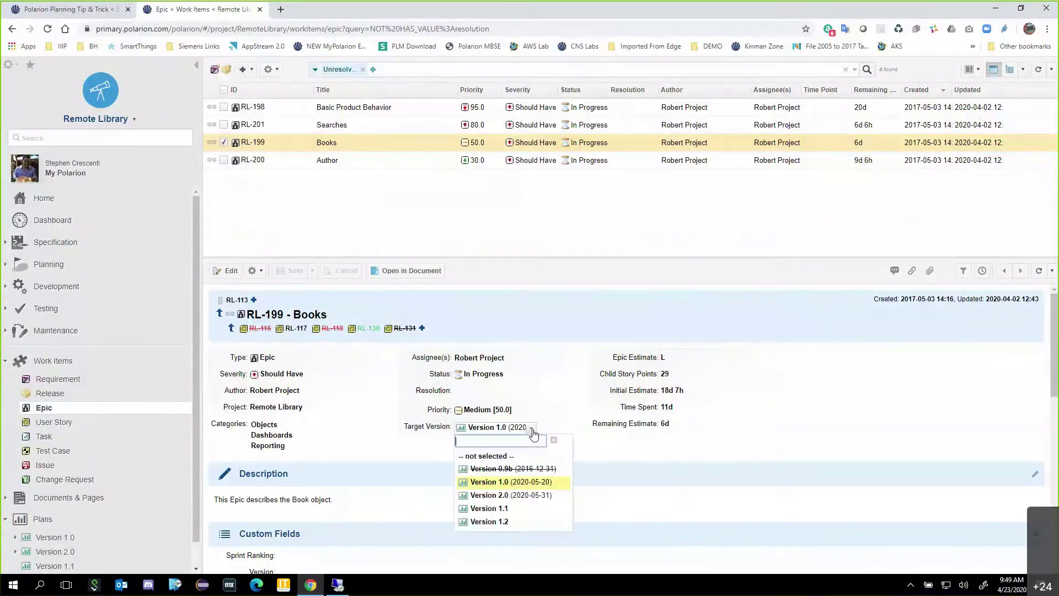
left_click(507, 496)
left_click(291, 270)
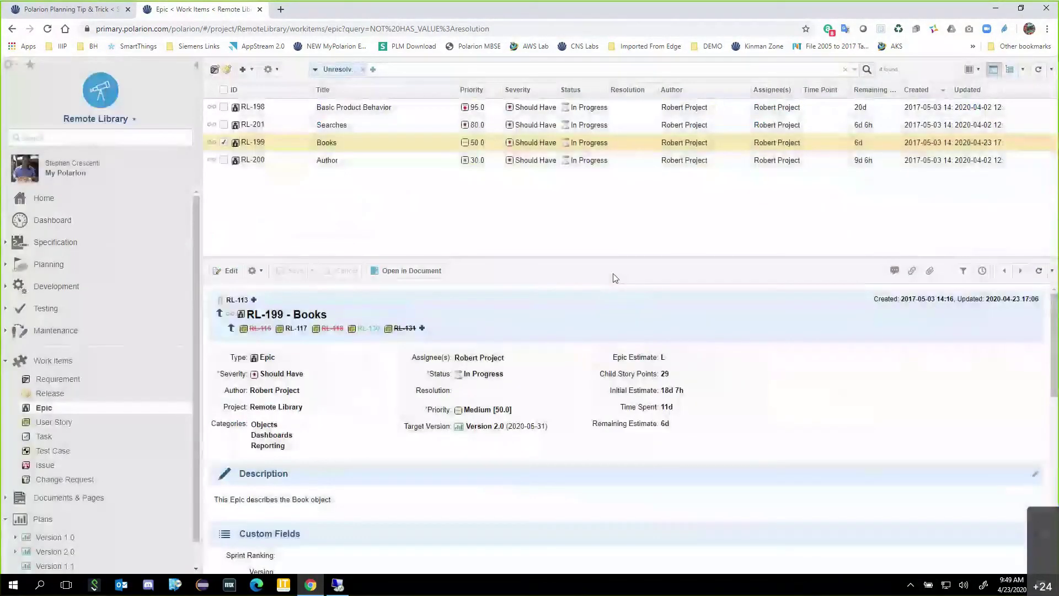
- Open the Version 2.0 plan and check its targeted epics, additional epics and planned work item board
left_click(59, 552)
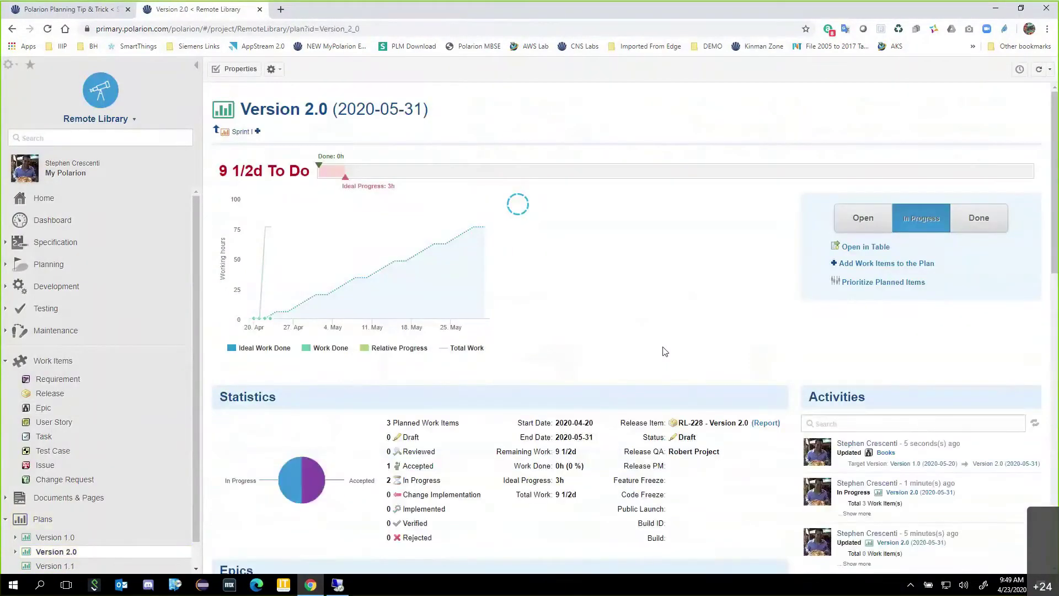
scroll(700, 315, "down", 5)
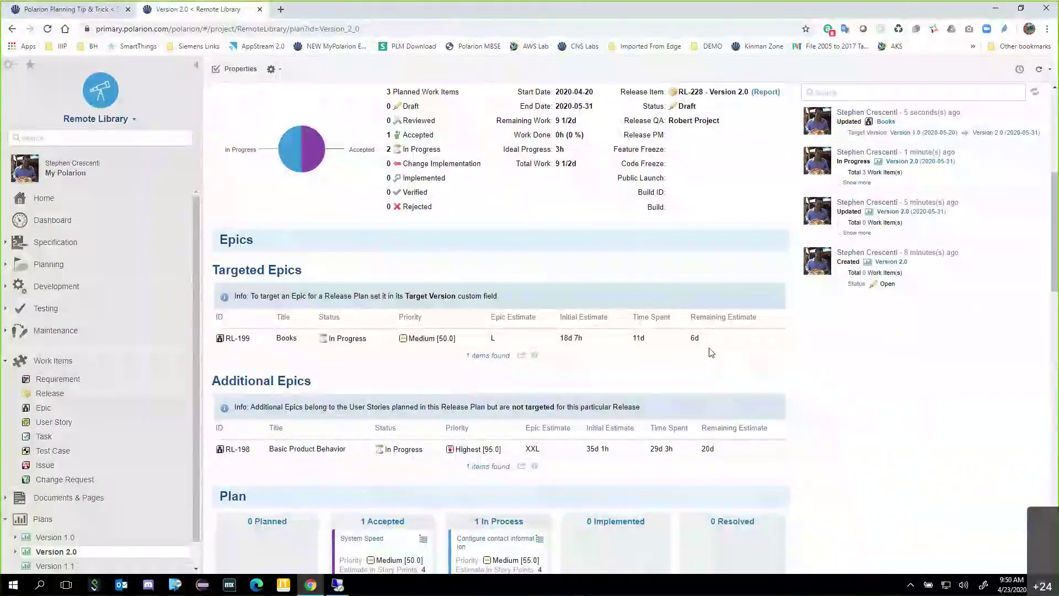
scroll(710, 350, "down", 1)
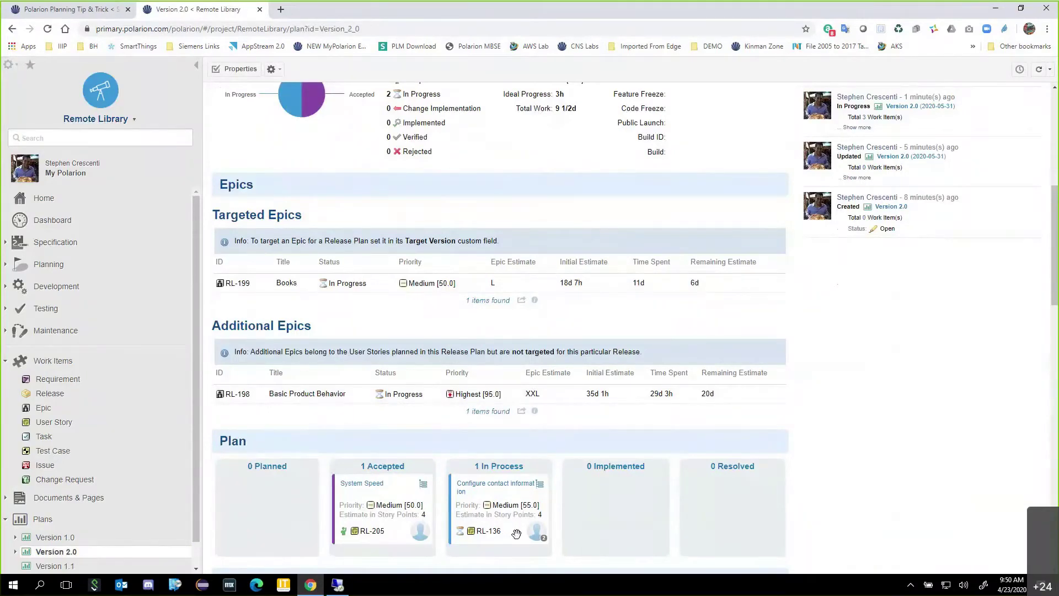
- Open RL-136 Configure contact information from the plan board in a new tab and inspect its planned versions and parent epic
right_click(503, 488)
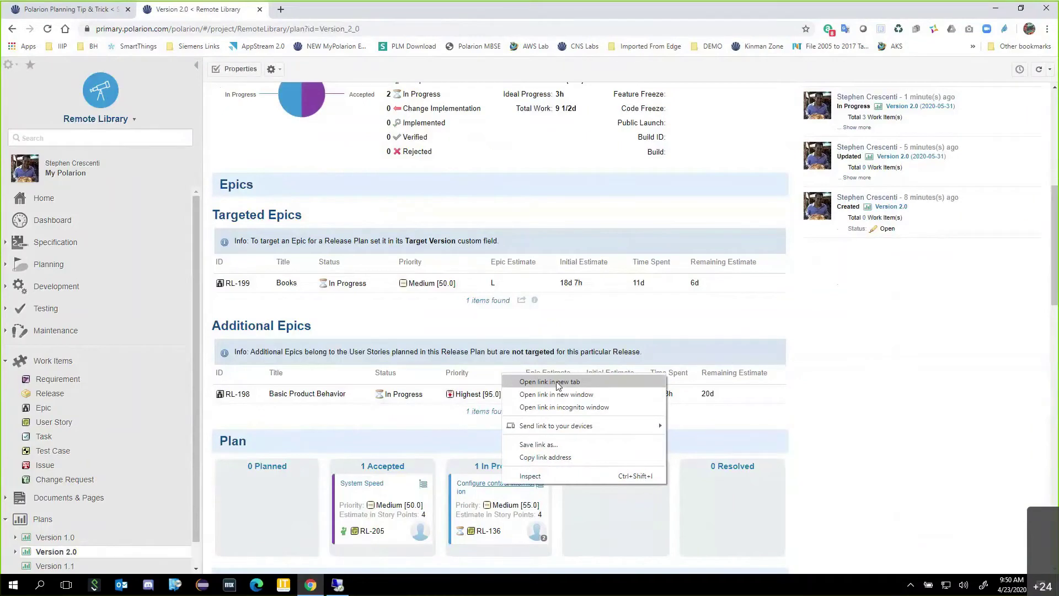
key("Escape")
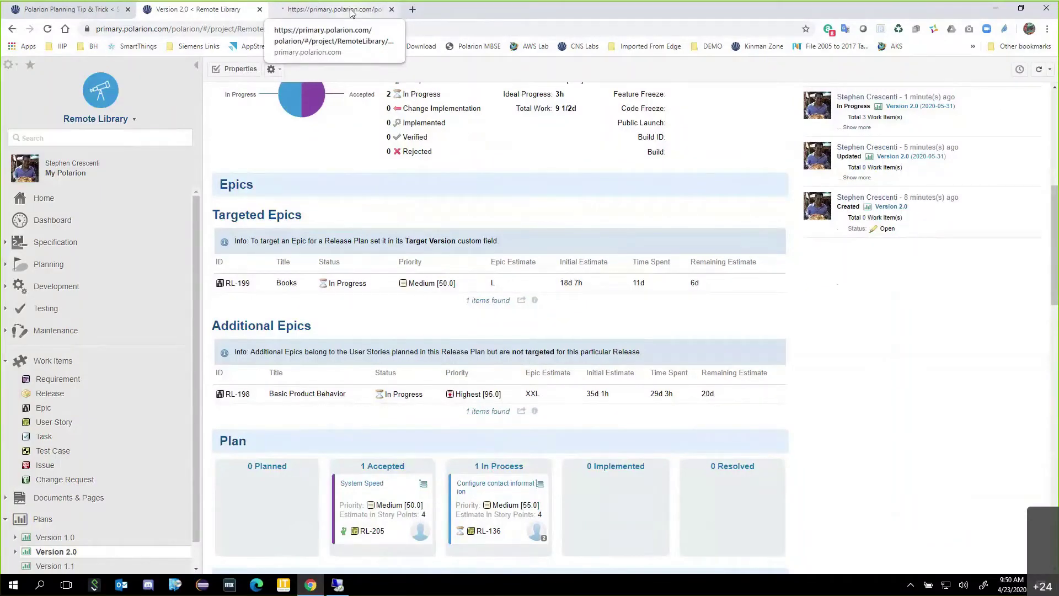
left_click(351, 12)
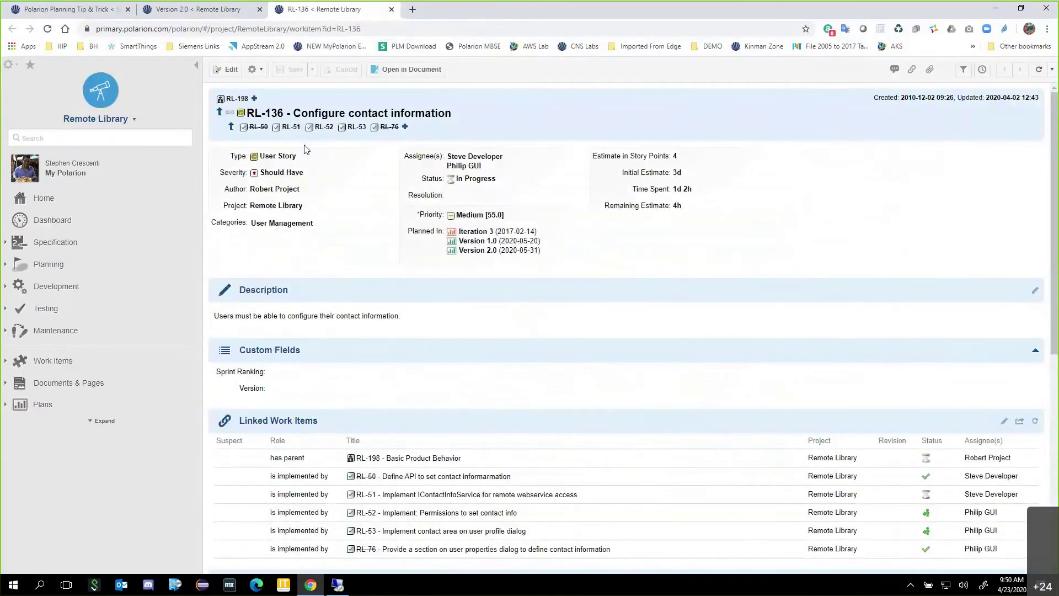
left_click(499, 241)
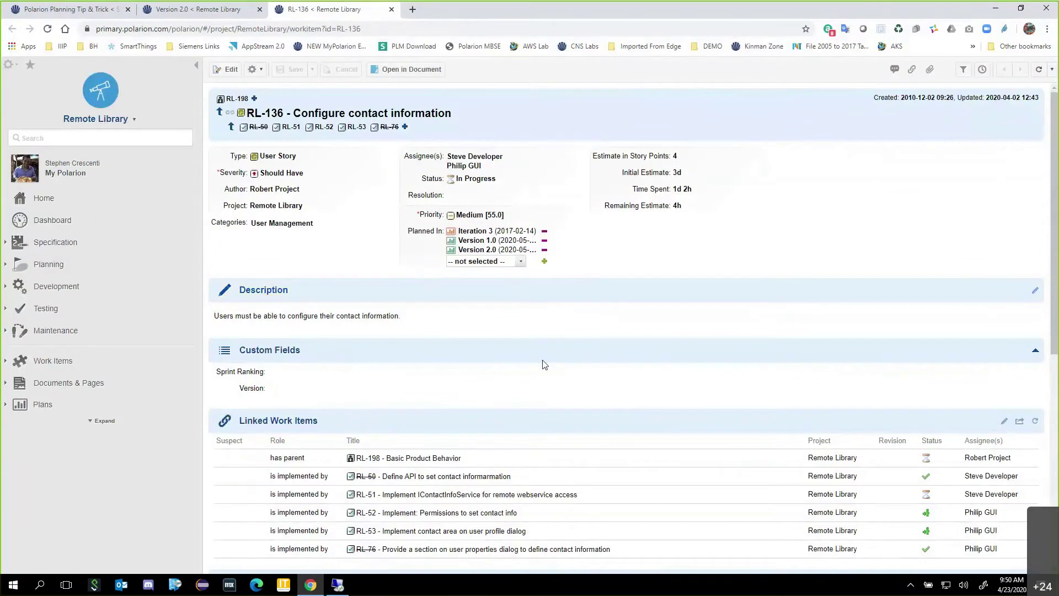
left_click(281, 223)
left_click(237, 103)
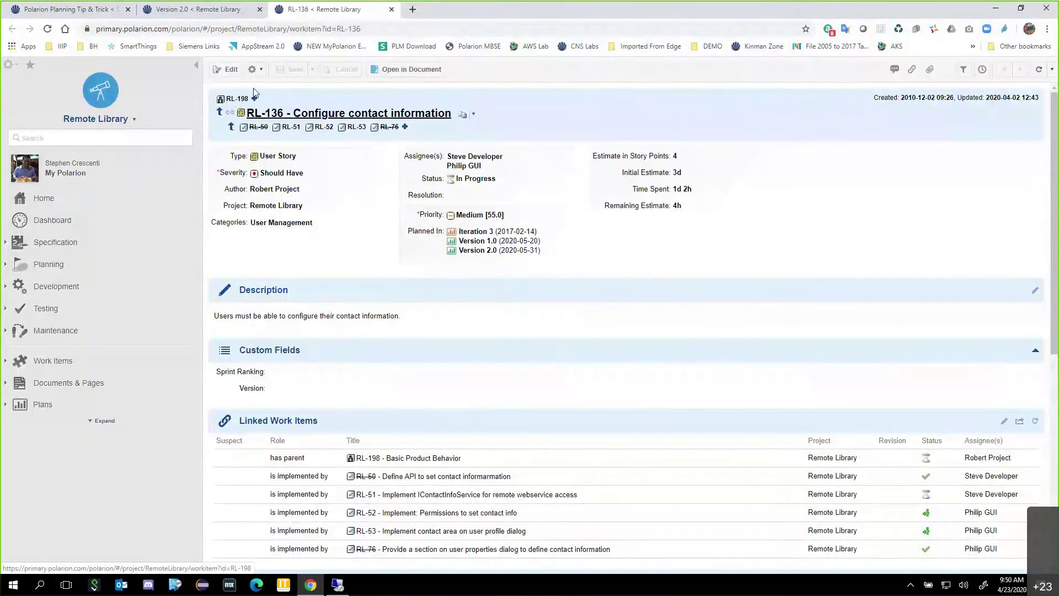
- Return to the Version 2.0 plan, add user stories RL-105 Login Page and RL-121 to it, and save the plan
left_click(217, 13)
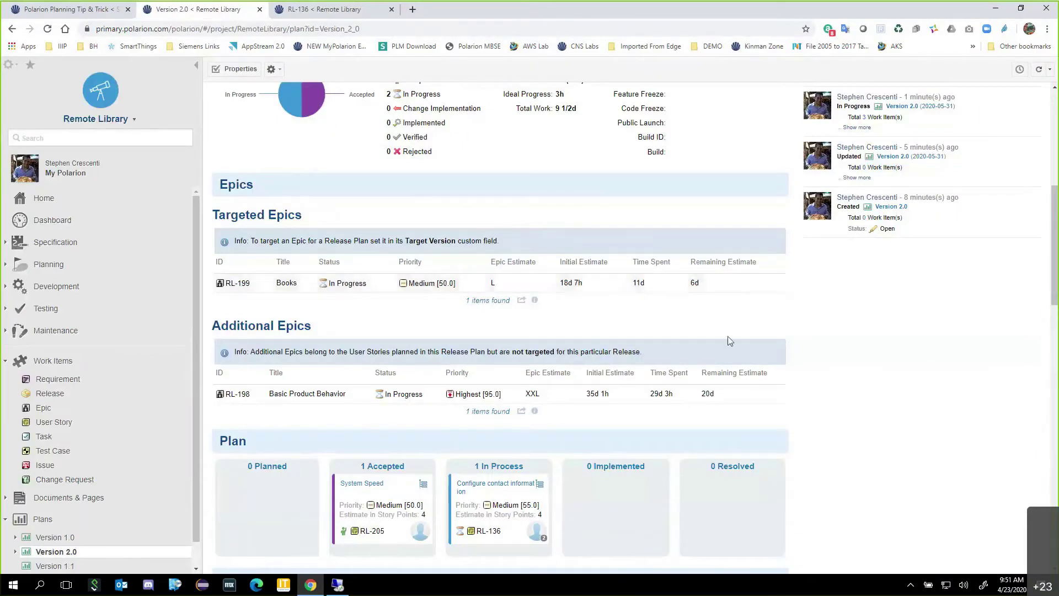
scroll(797, 376, "up", 7)
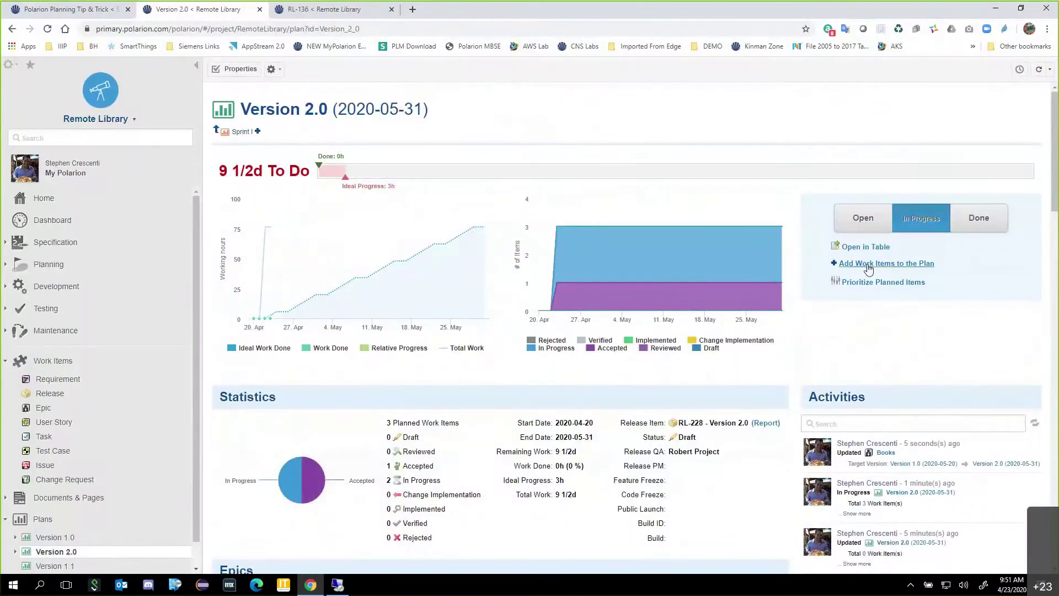
left_click(870, 268)
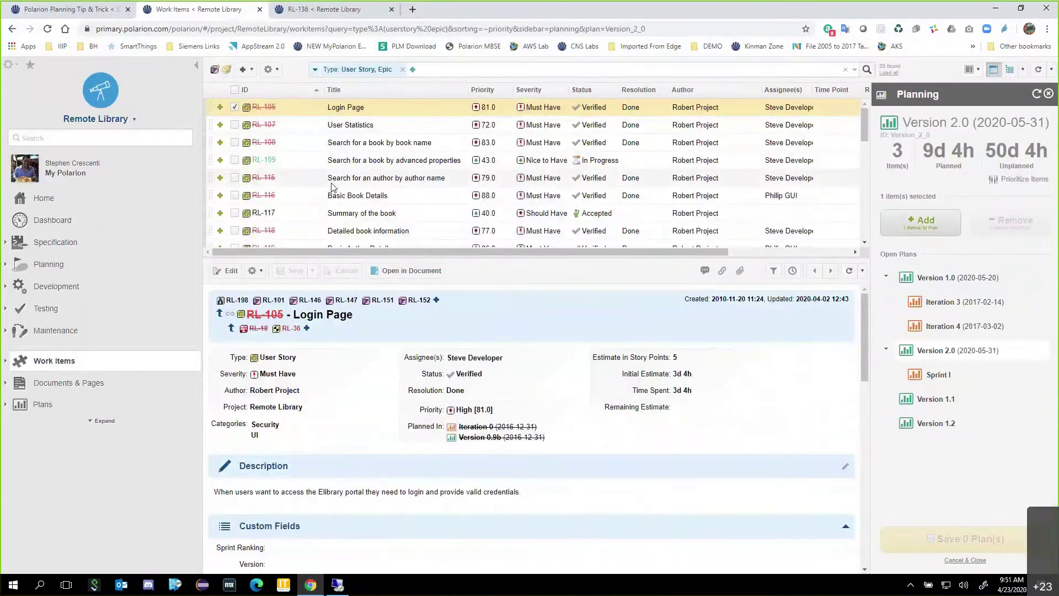
scroll(332, 186, "down", 4)
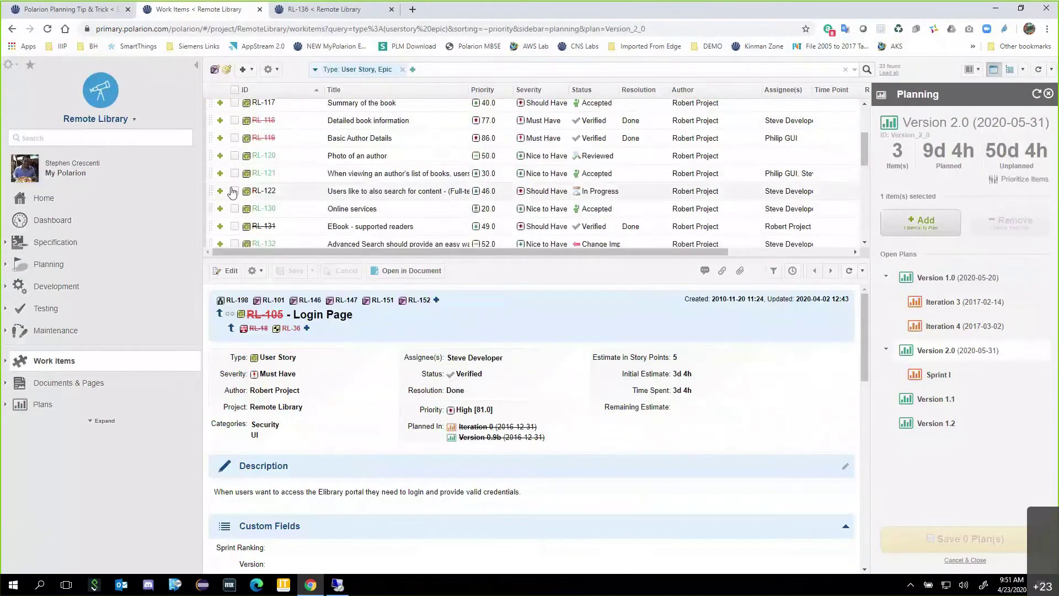
left_click(234, 173)
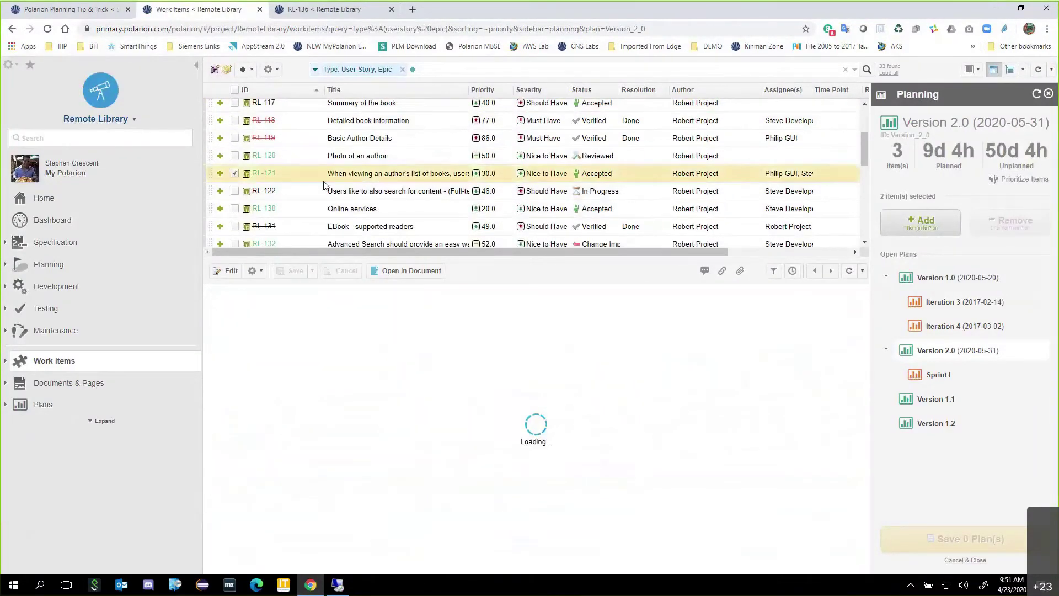
scroll(324, 187, "down", 8)
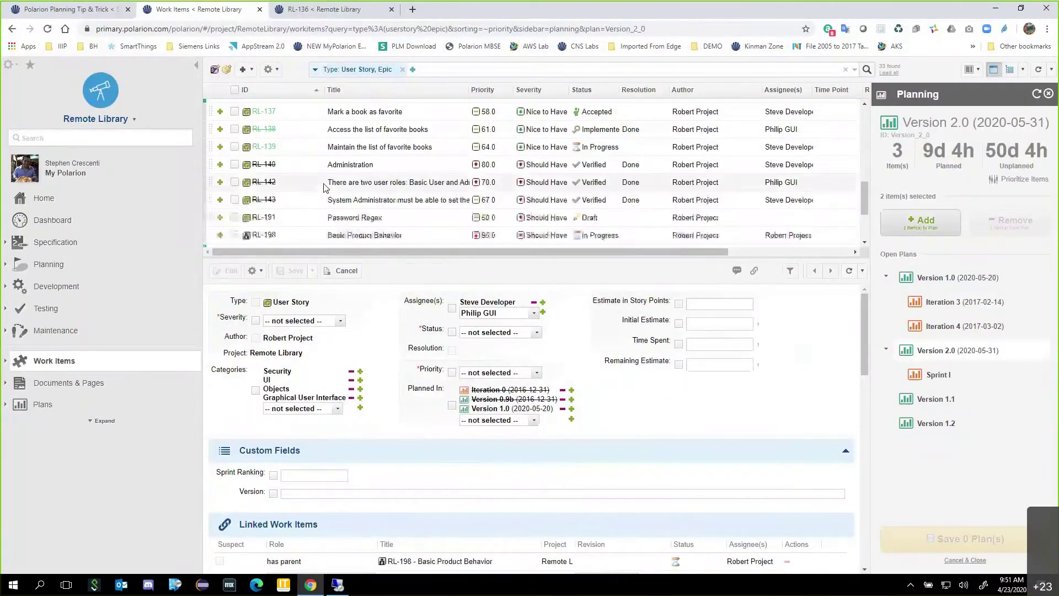
scroll(325, 188, "down", 2)
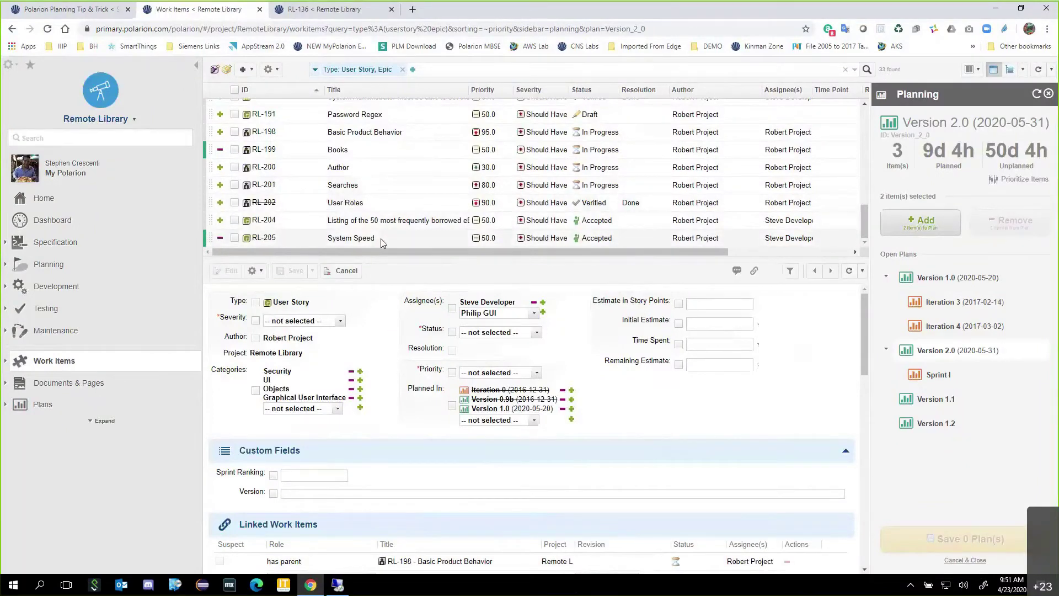
left_click(920, 222)
left_click(967, 540)
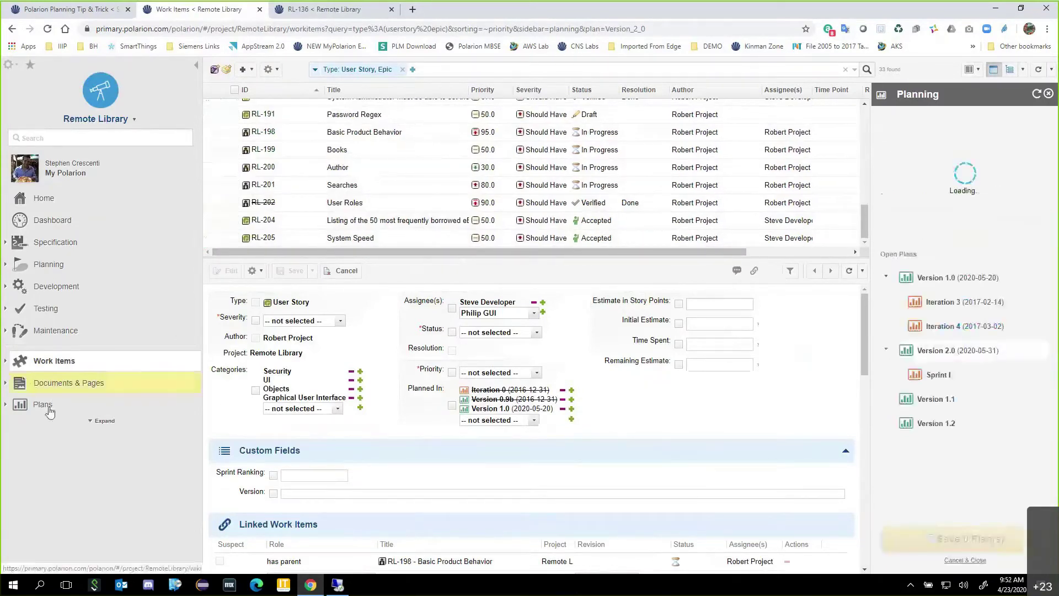
- Reopen the Version 2.0 plan and review its progress charts, statistics, epics and work item board
left_click(5, 405)
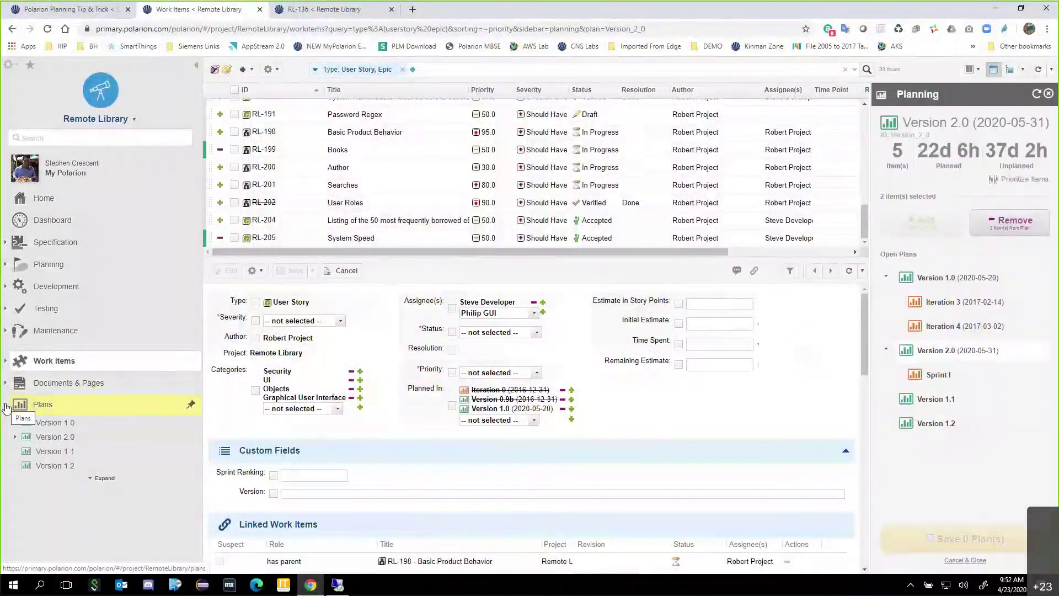
left_click(55, 437)
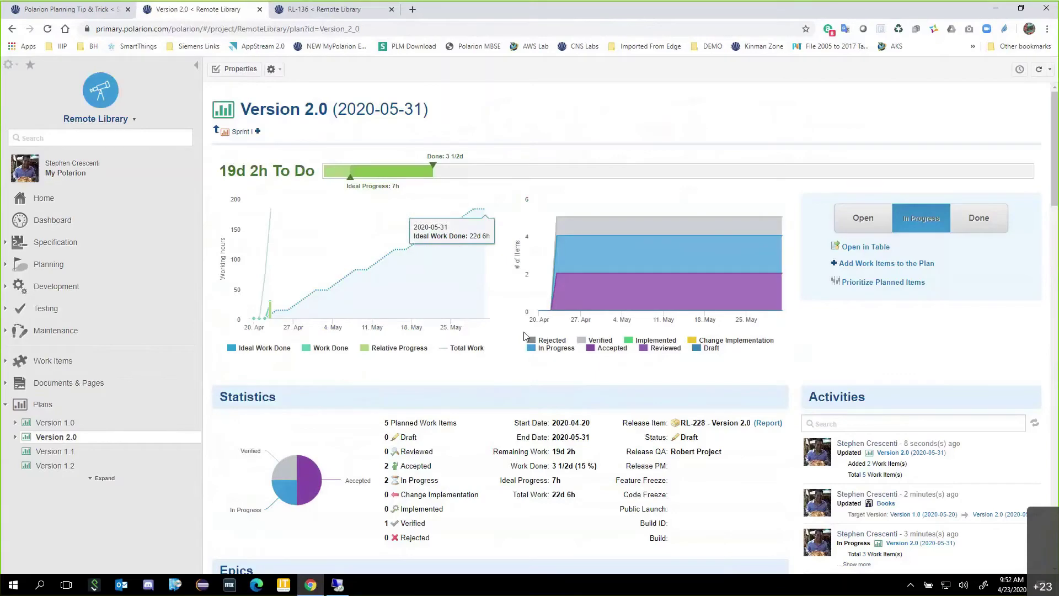
scroll(523, 331, "down", 3)
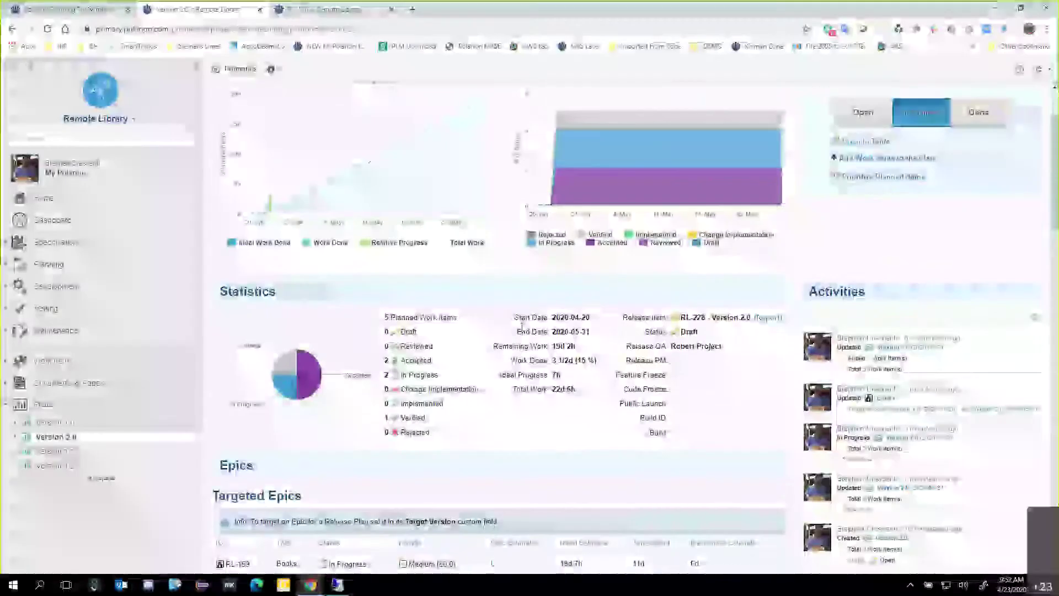
scroll(522, 328, "down", 3)
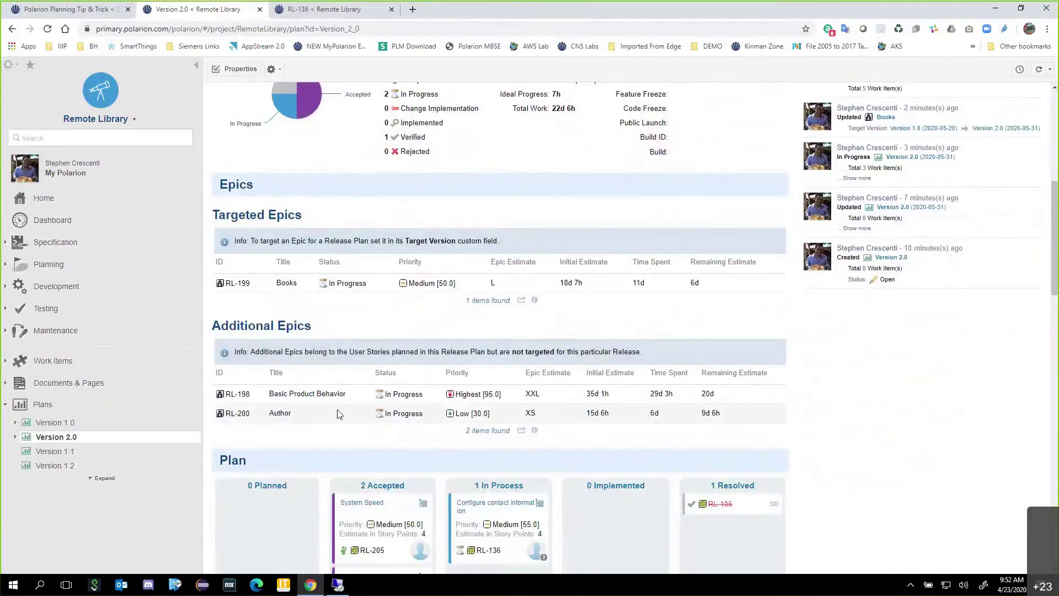
scroll(337, 409, "down", 2)
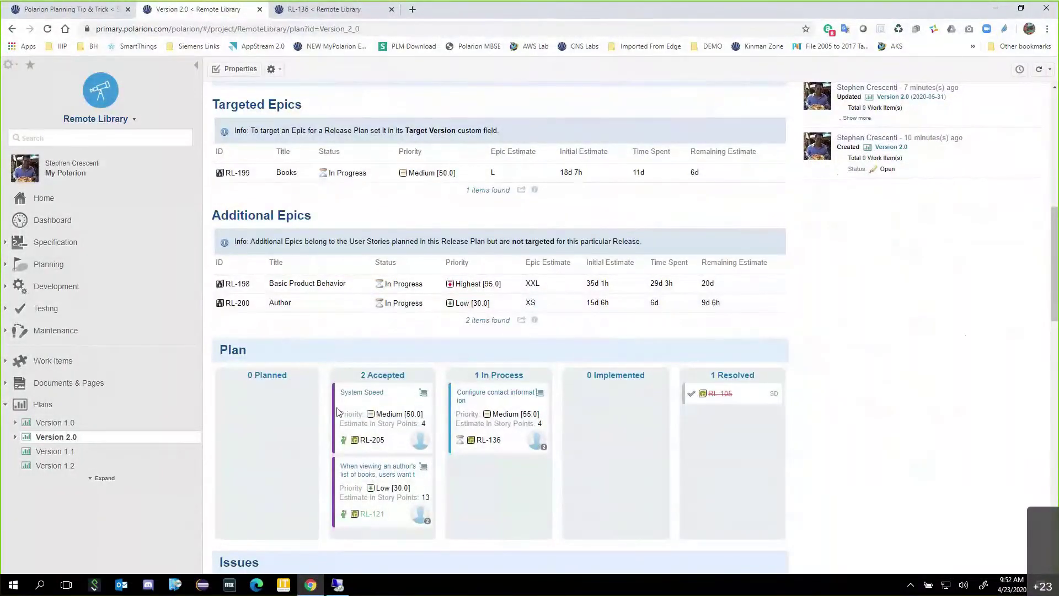
scroll(279, 409, "down", 1)
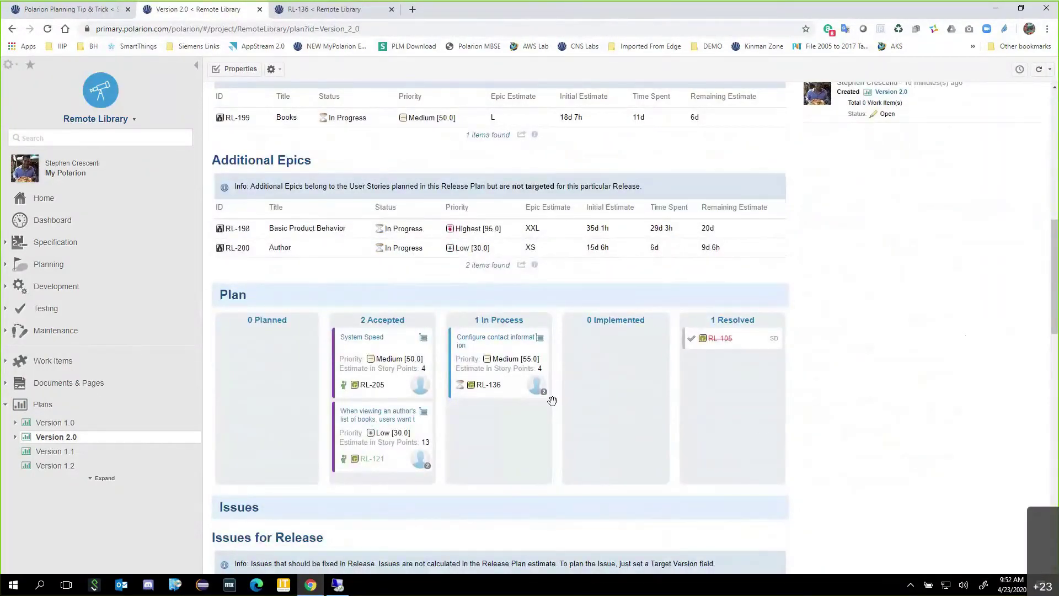
- Move the RL-136 card from In Process to Resolved on the plan board and view the available resolutions
mouse_move(516, 381)
left_mouse_down()
mouse_move(540, 397)
mouse_move(537, 416)
mouse_move(684, 420)
mouse_move(318, 401)
mouse_move(305, 375)
mouse_move(573, 442)
mouse_move(292, 419)
mouse_move(544, 392)
mouse_move(520, 378)
mouse_move(606, 442)
mouse_move(630, 415)
mouse_move(530, 436)
mouse_move(436, 405)
mouse_move(367, 414)
mouse_move(307, 392)
mouse_move(524, 411)
mouse_move(524, 396)
left_mouse_up()
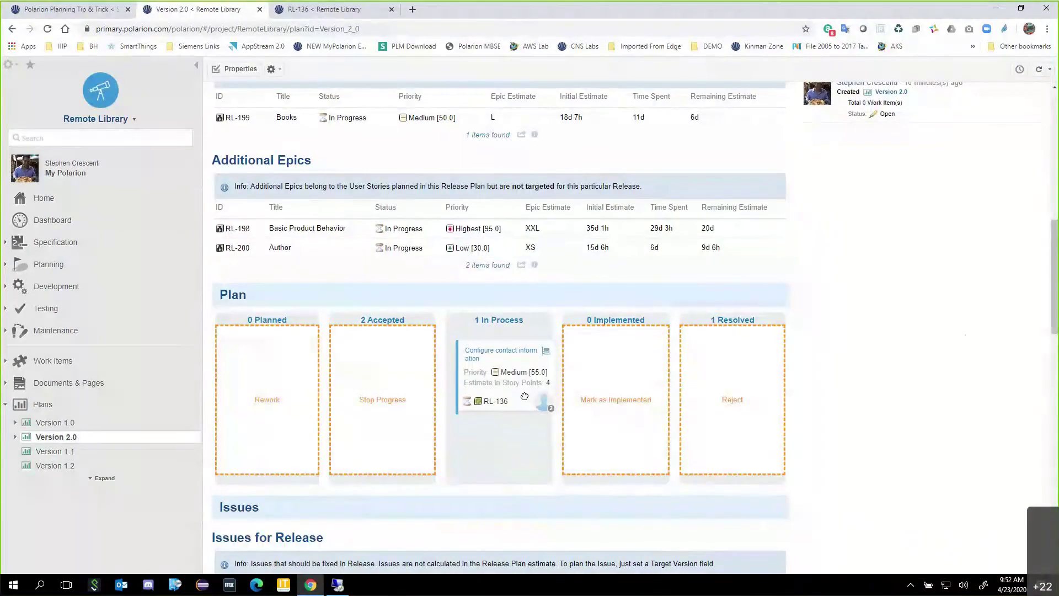
left_click_drag(524, 396, 521, 397)
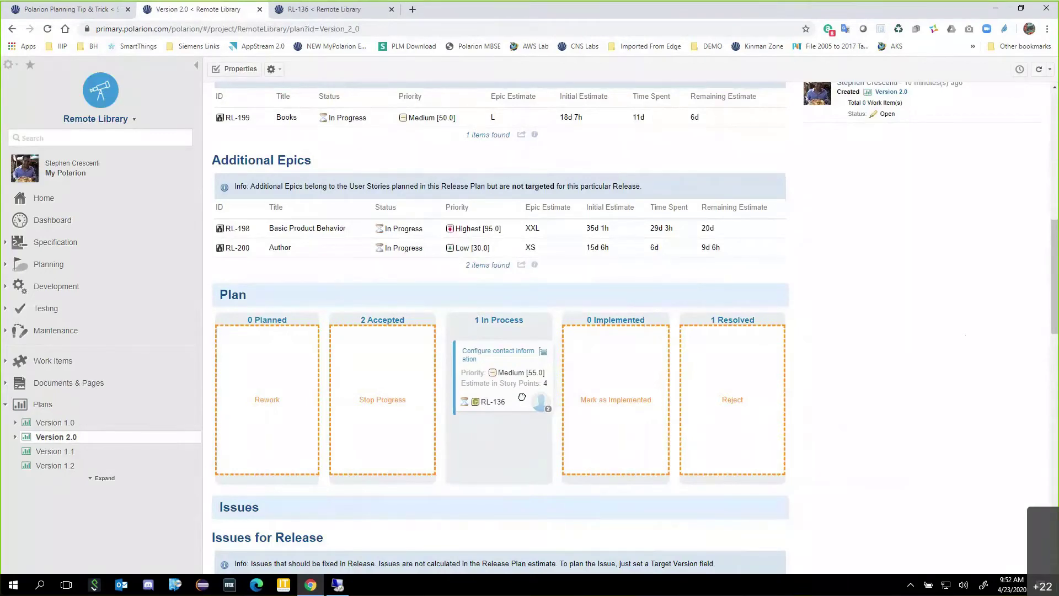
left_click_drag(522, 397, 757, 398)
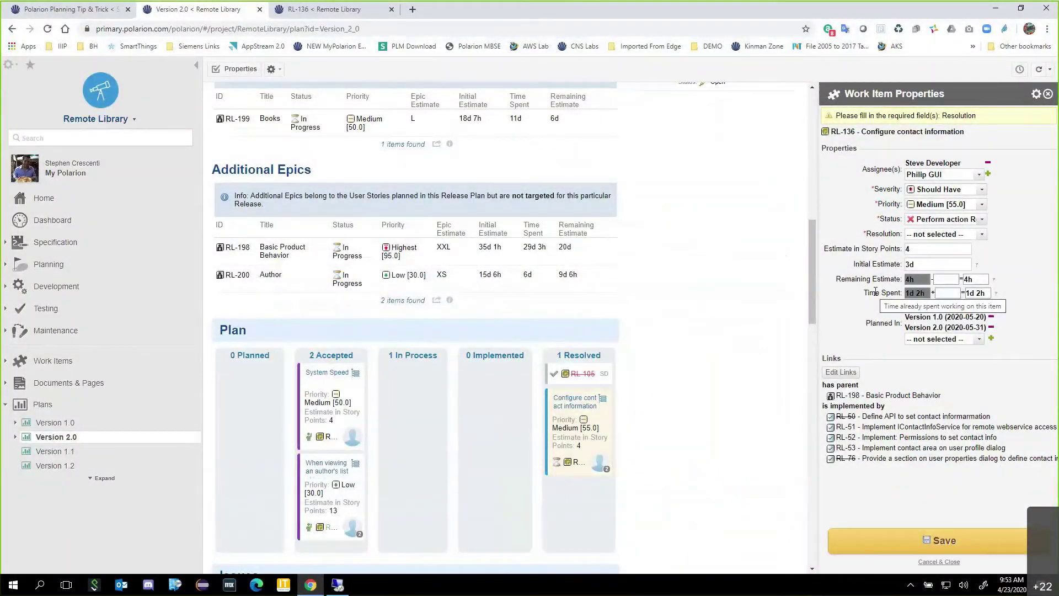
left_click(960, 235)
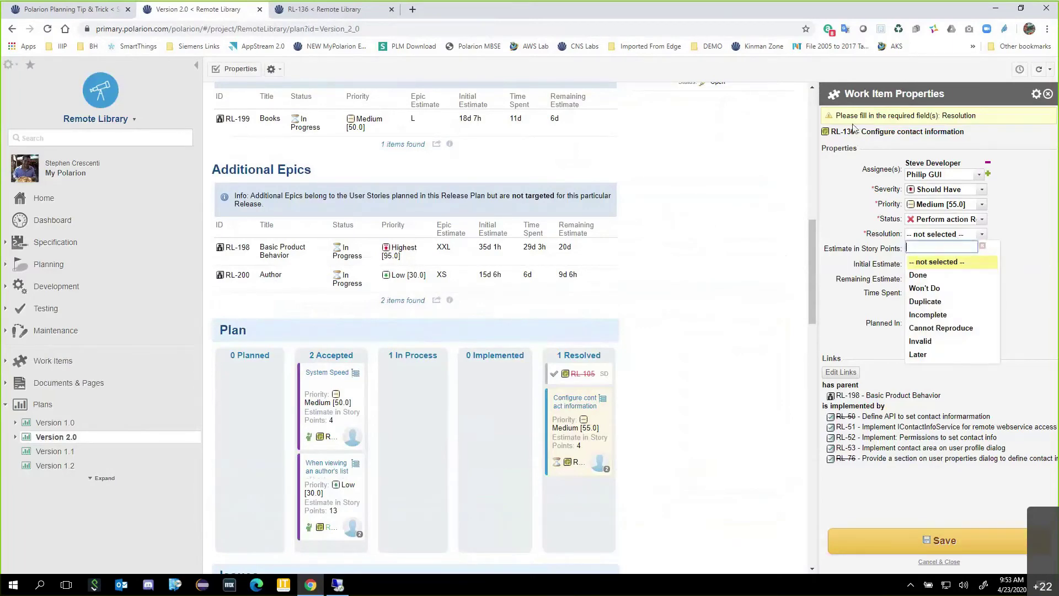
left_click(1045, 189)
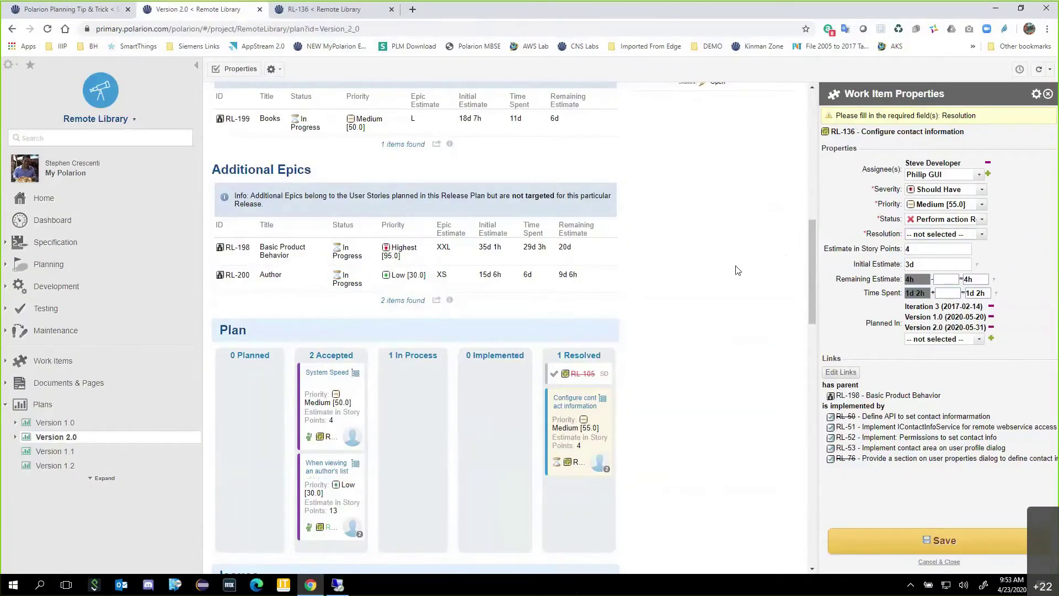
- Open the Sprint I plan under Version 2.0, discarding the unsaved changes to RL-136
scroll(737, 265, "up", 3)
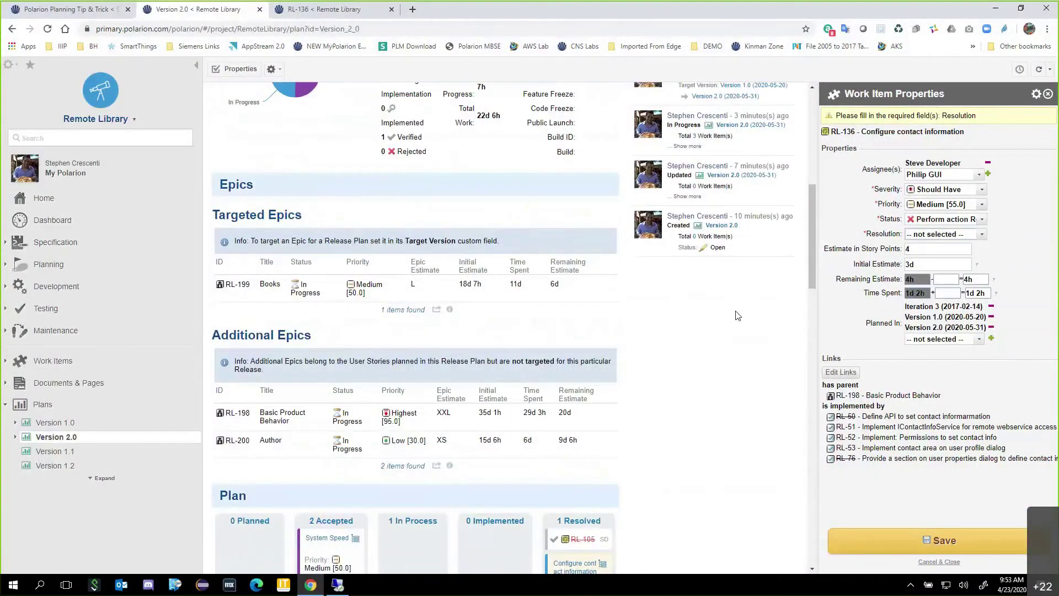
left_click(15, 437)
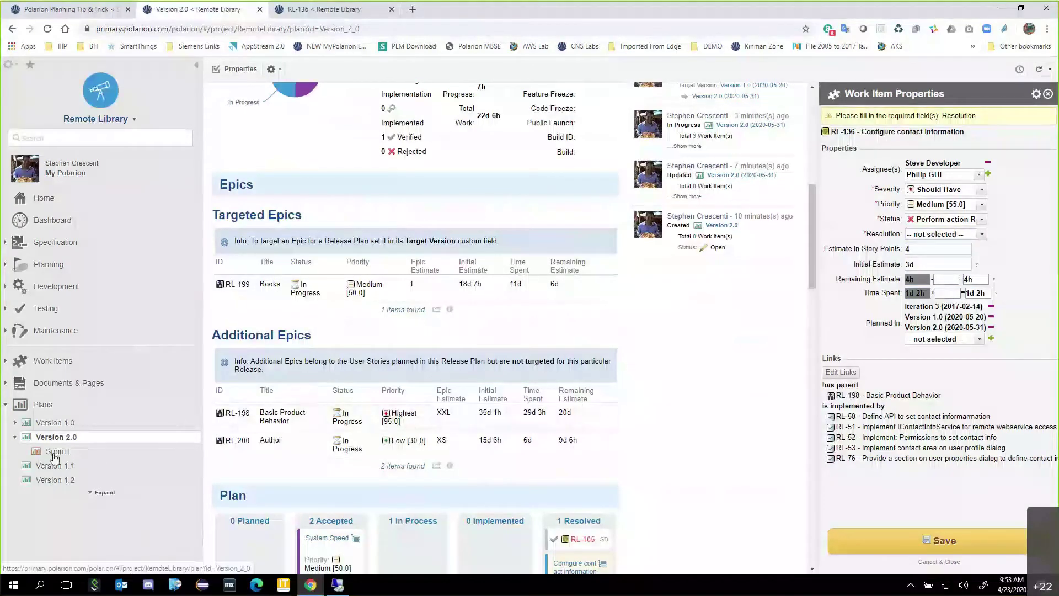
left_click(60, 451)
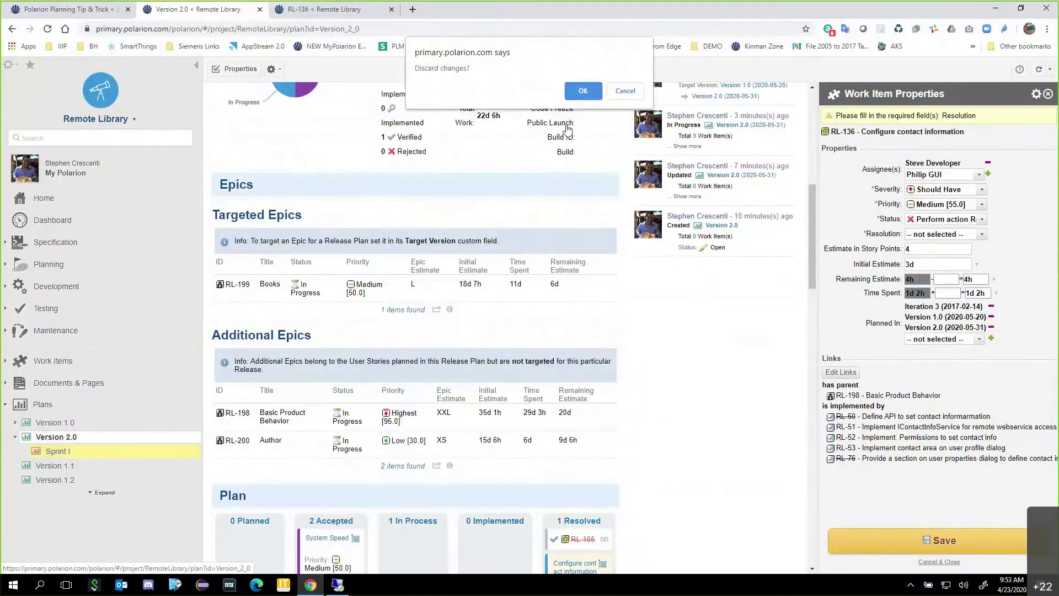
left_click(583, 92)
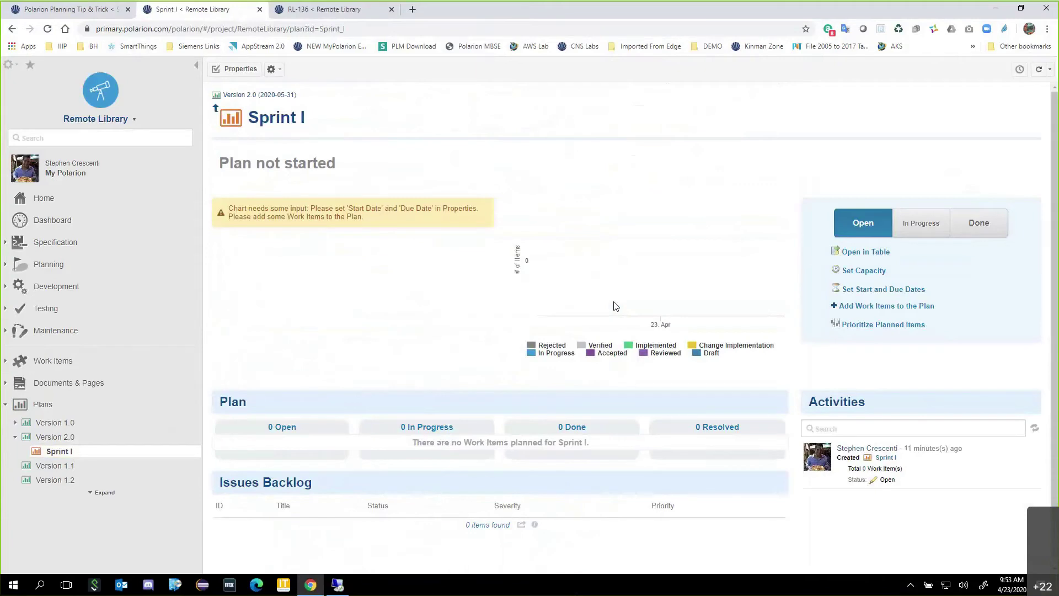
- Open the plan properties of Sprint I and set its start date to 2020-04-20 and due date to 2020-05-03
left_click(867, 274)
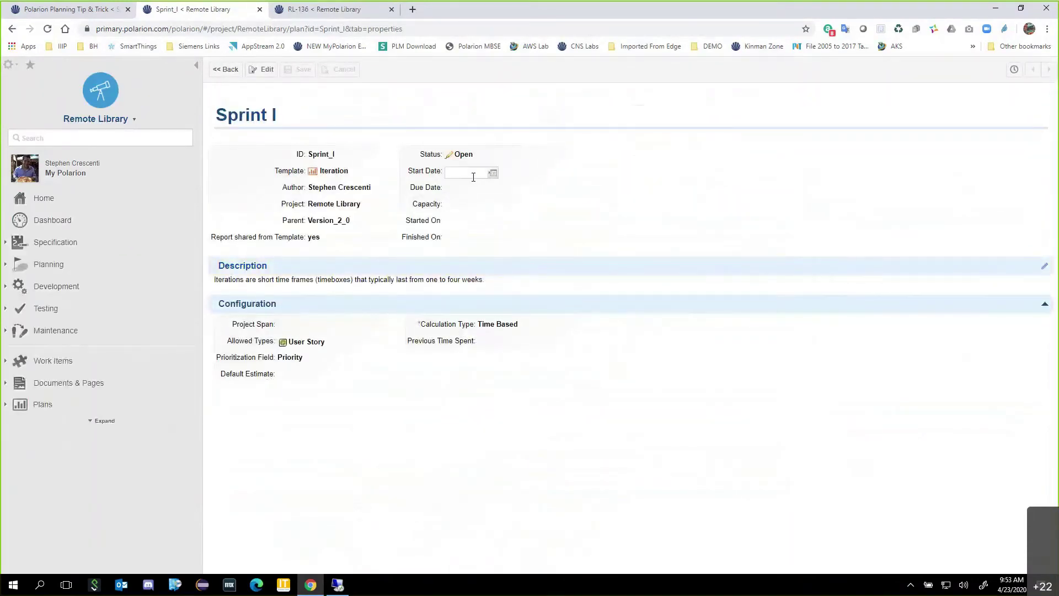
left_click(493, 172)
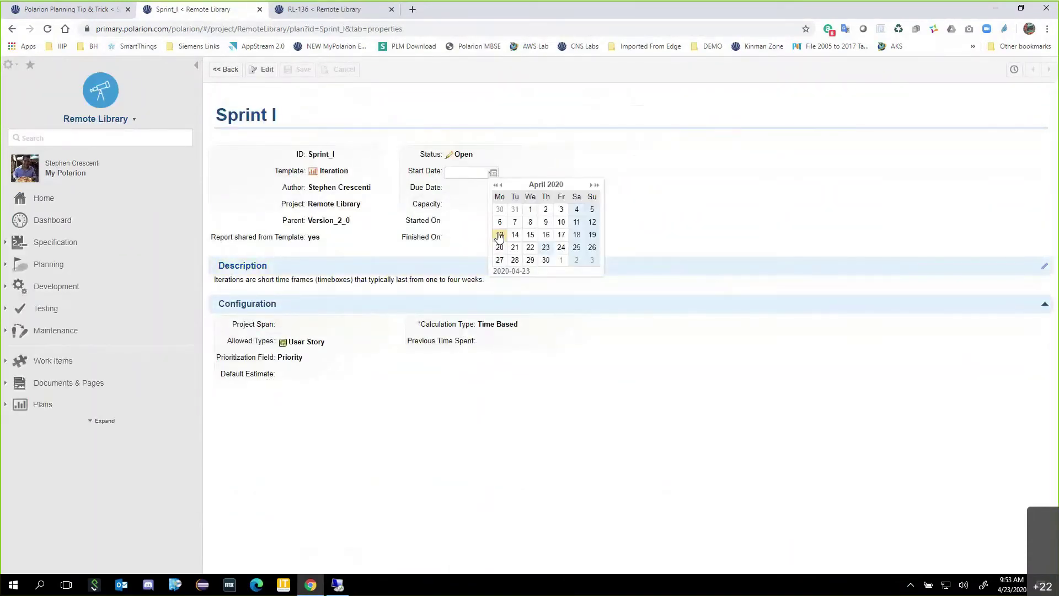
left_click(500, 247)
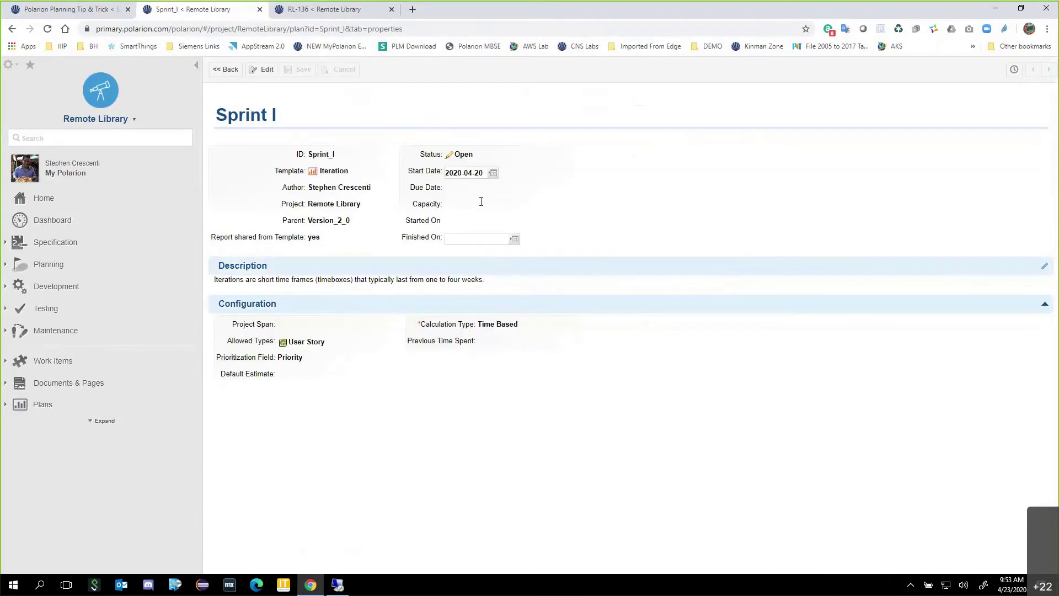
left_click(494, 190)
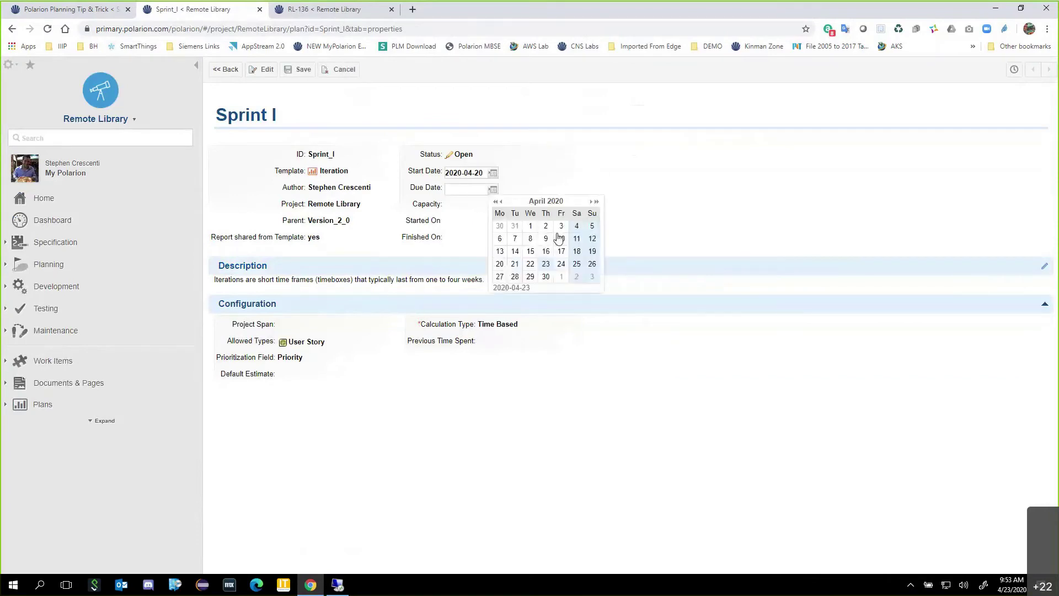
left_click(592, 278)
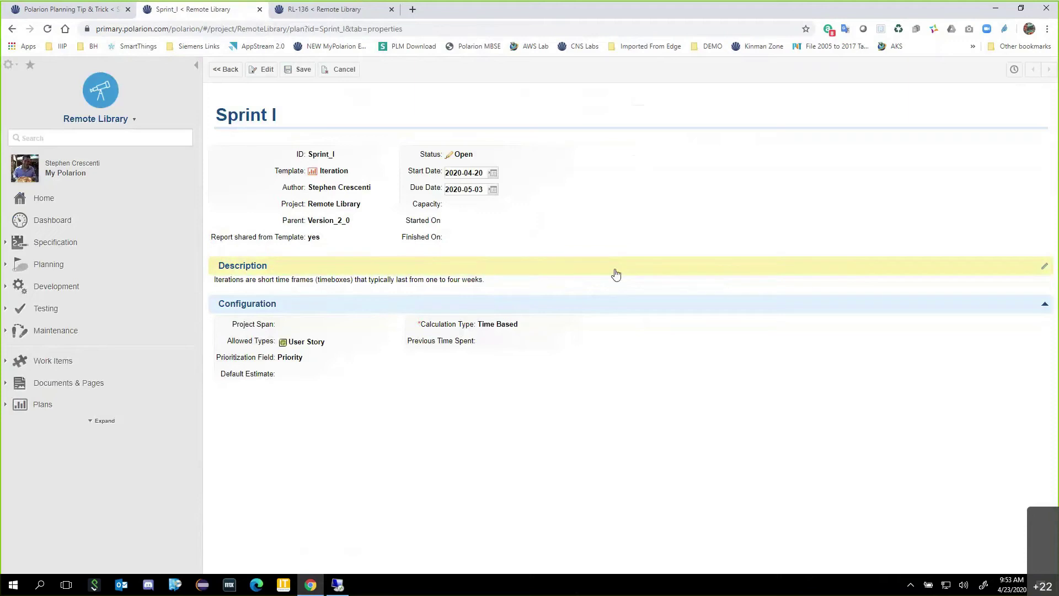
- Set the sprint's capacity to 160 and inspect its calculation type and allowed work item types
left_click(469, 206)
type("80")
key("Tab")
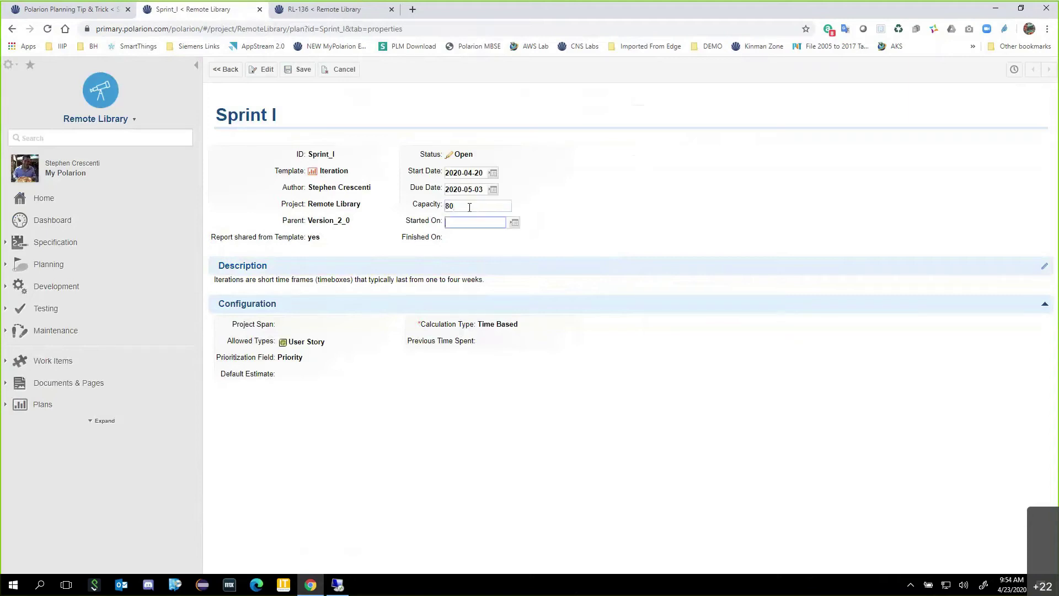
left_click(713, 190)
left_click_drag(480, 206, 400, 207)
type("160")
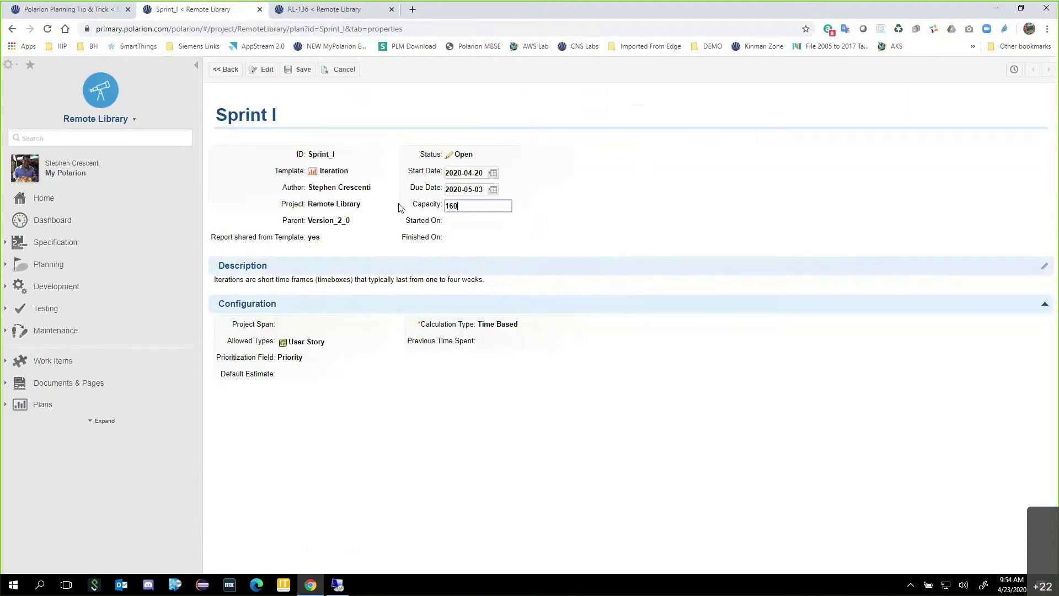
left_click(634, 187)
left_click(531, 330)
left_click(311, 342)
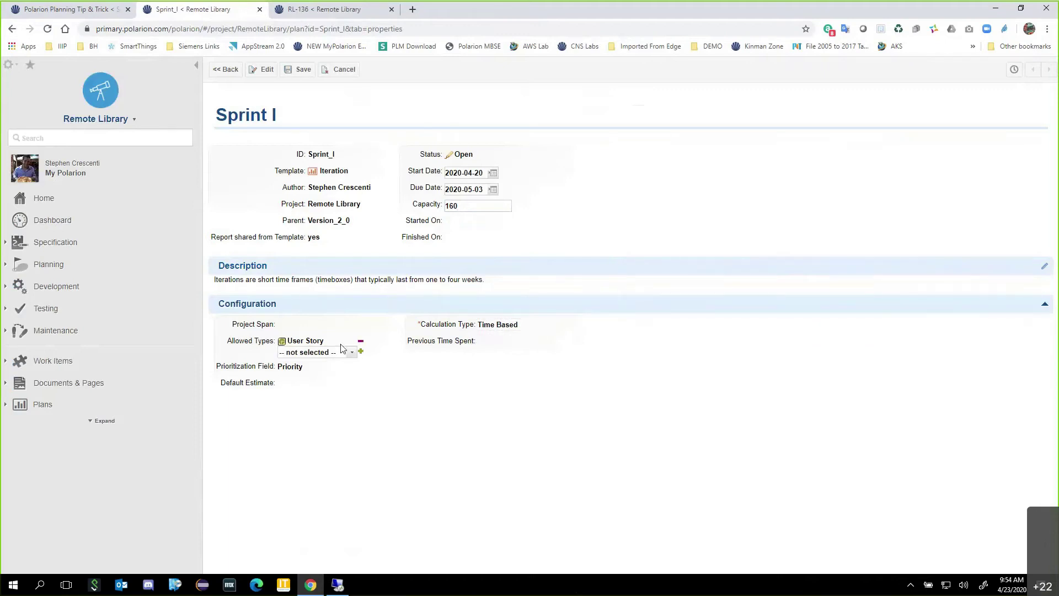
key("Tab")
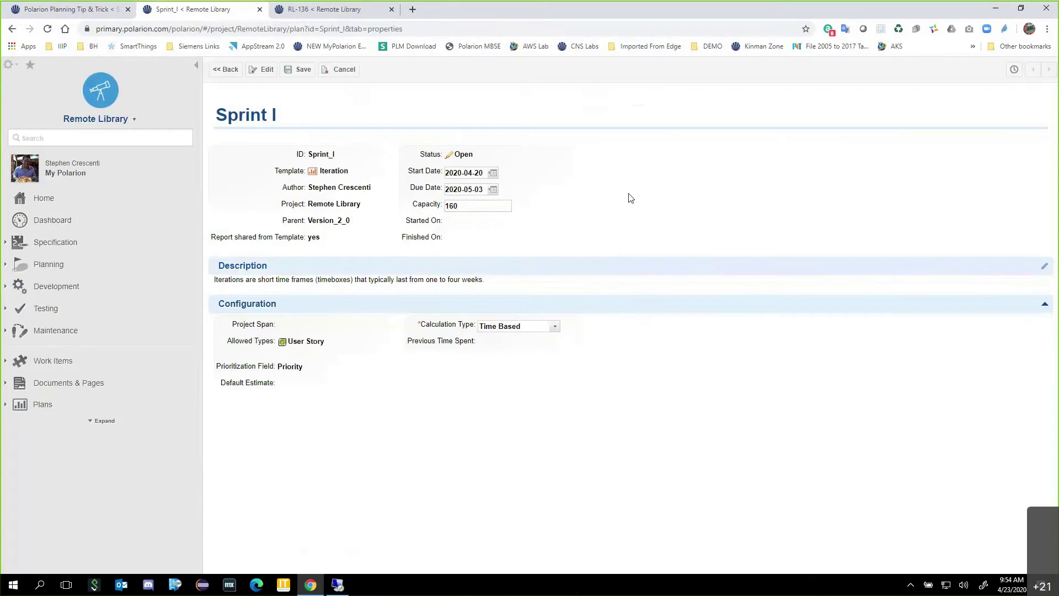
- Set the sprint's Started On date to 2020-04-20 and save the plan properties
left_click(511, 223)
left_click(514, 223)
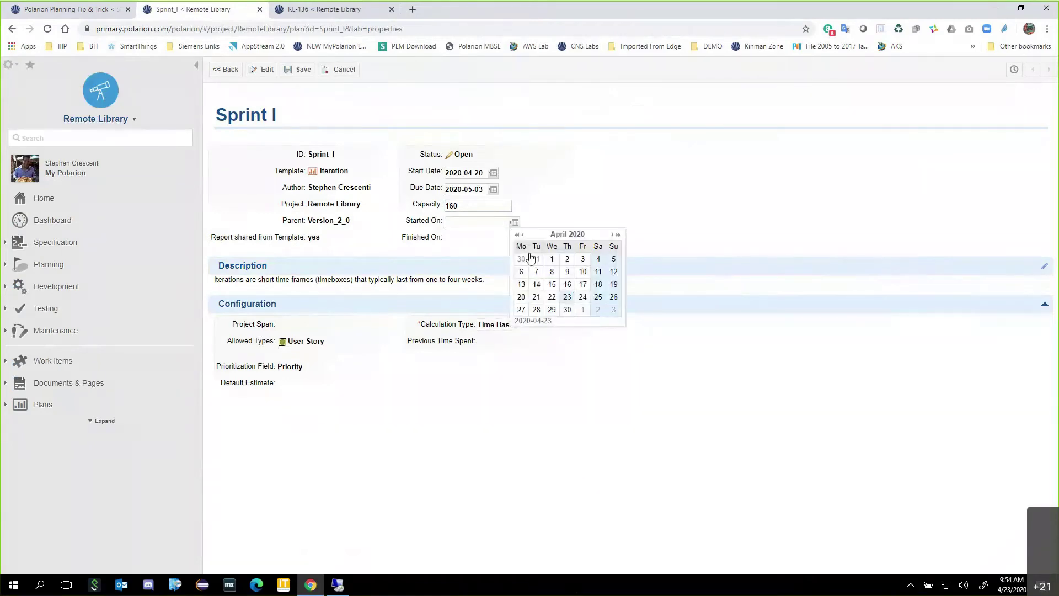
left_click(522, 299)
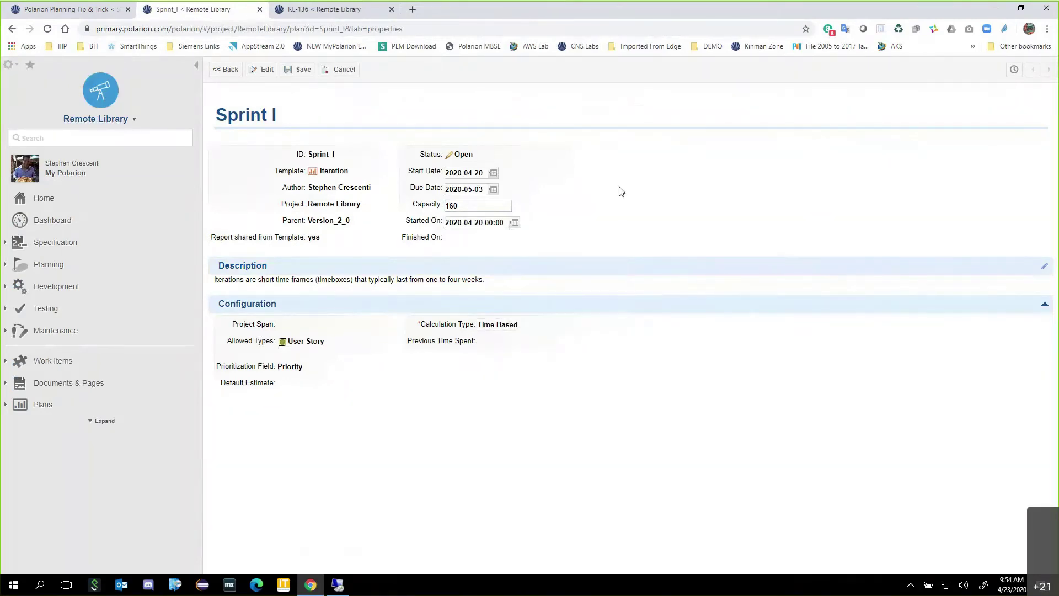
left_click(293, 71)
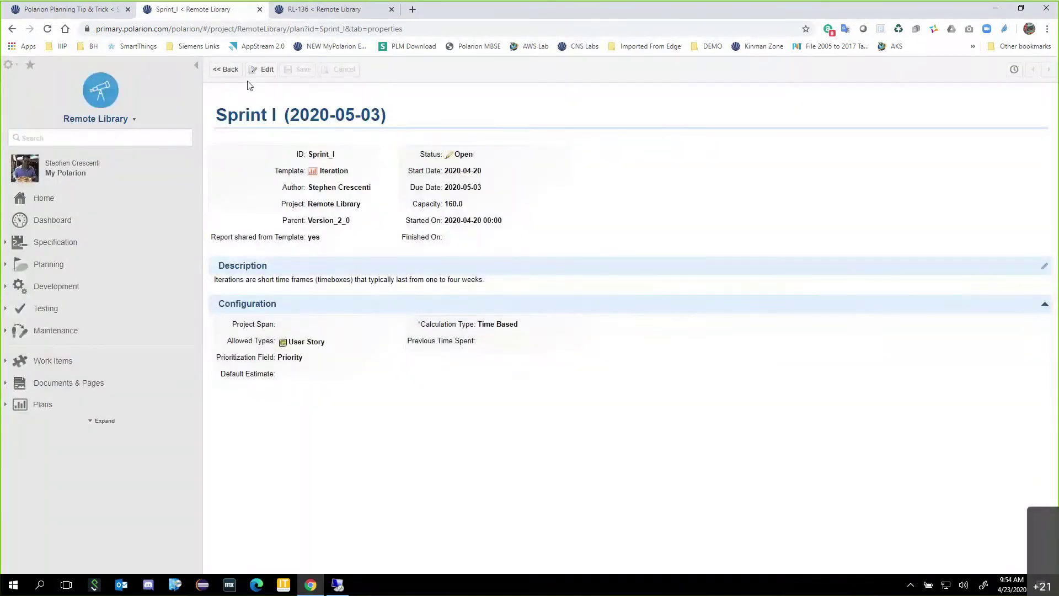
- Return to the Sprint I plan page and change the plan status to In Progress
left_click(229, 70)
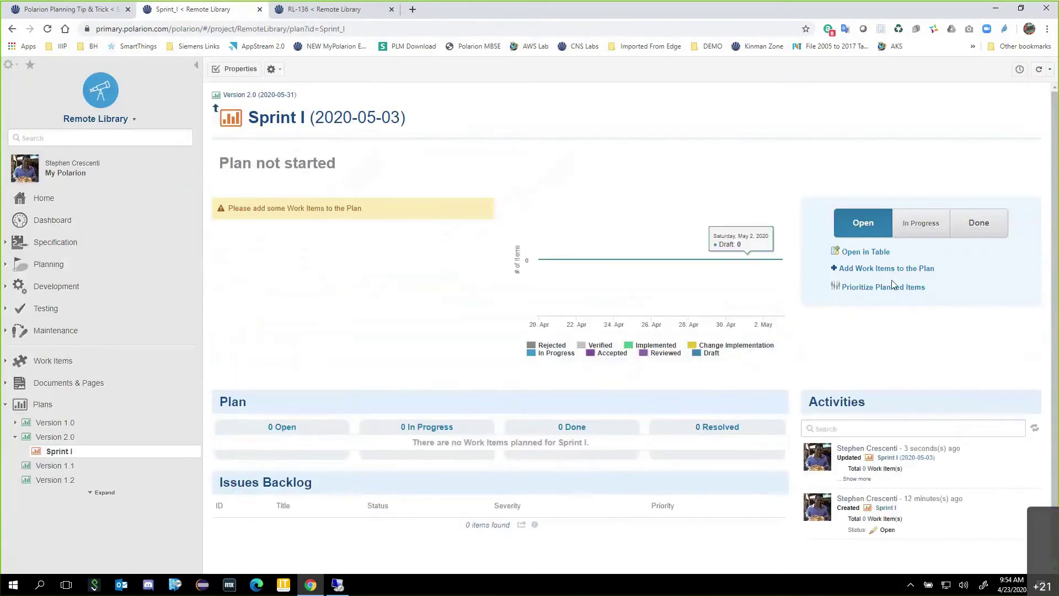
left_click(923, 224)
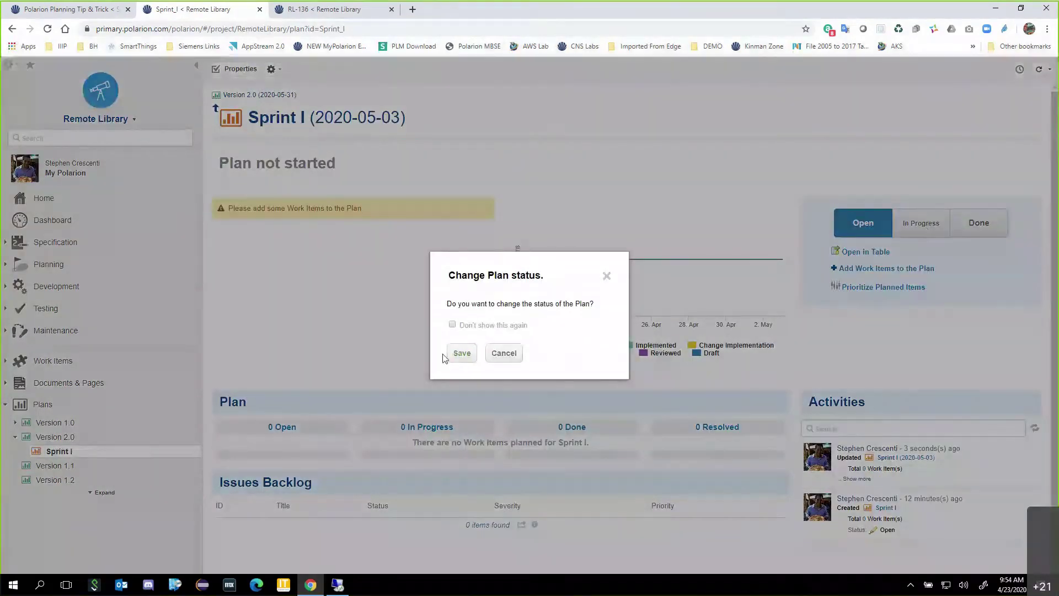
left_click(461, 353)
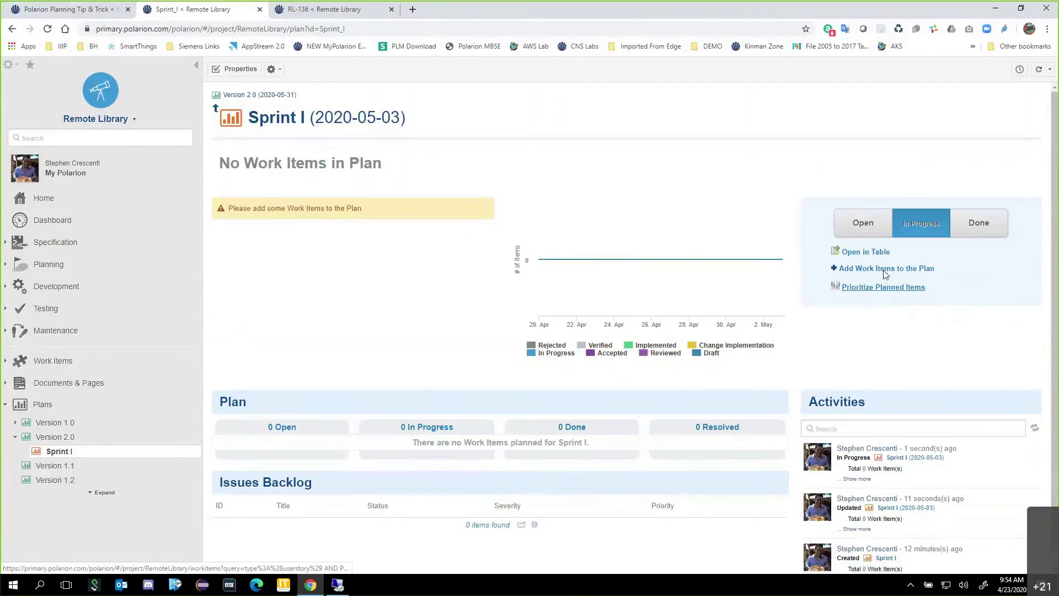
- Add user stories RL-136 Configure contact information and RL-205 System Speed to Sprint I and save the plan
left_click(885, 269)
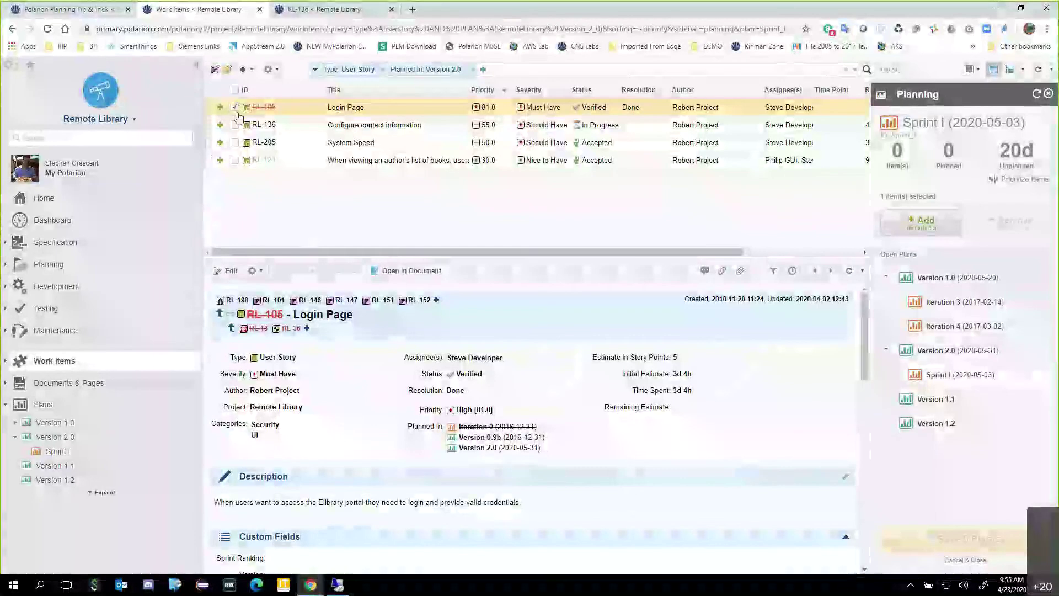
left_click(235, 125)
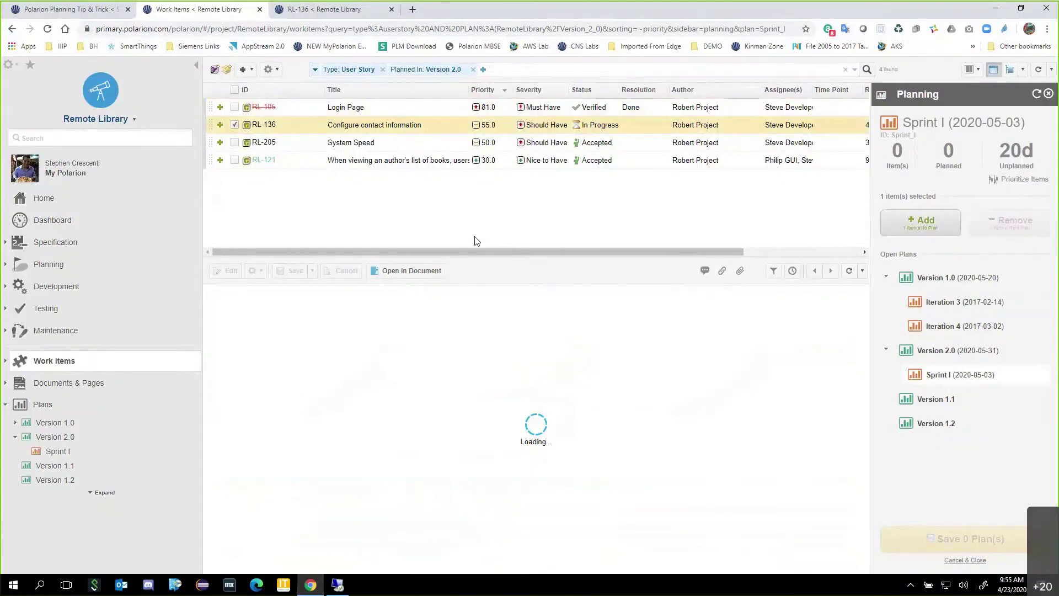
left_click(235, 142)
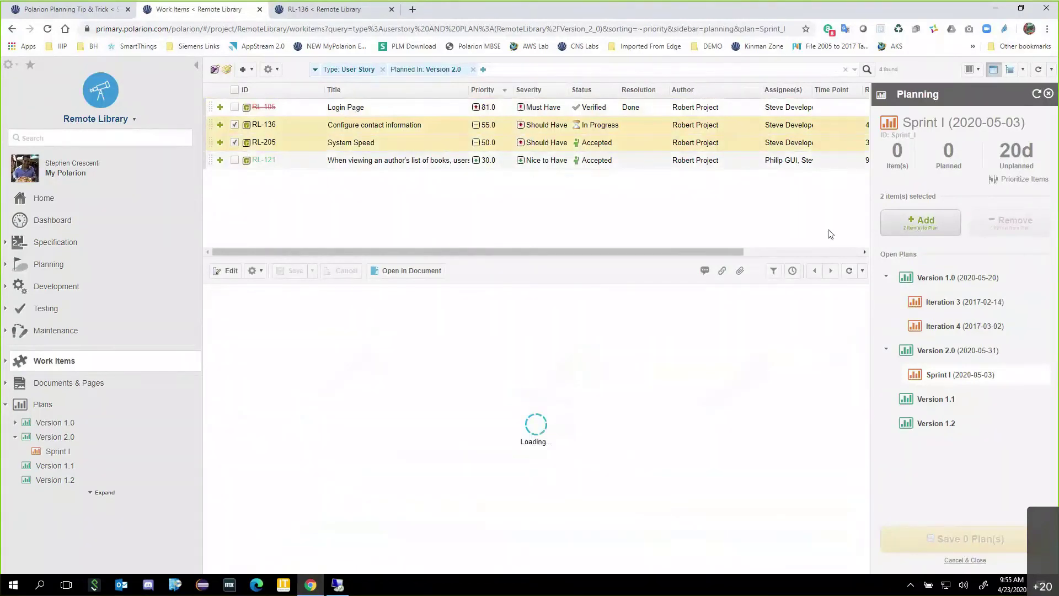
left_click(936, 232)
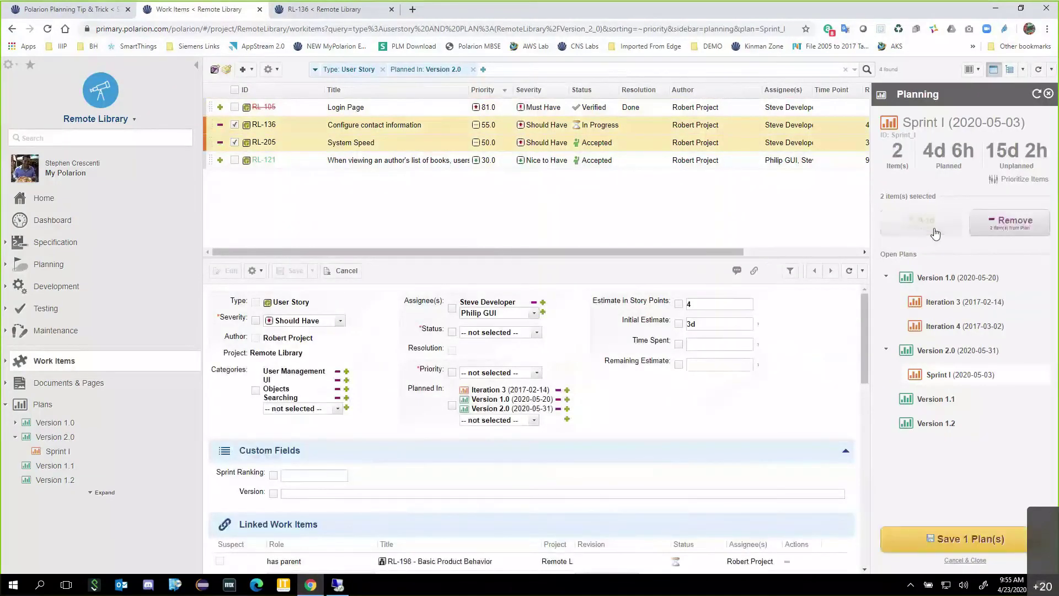
left_click(979, 539)
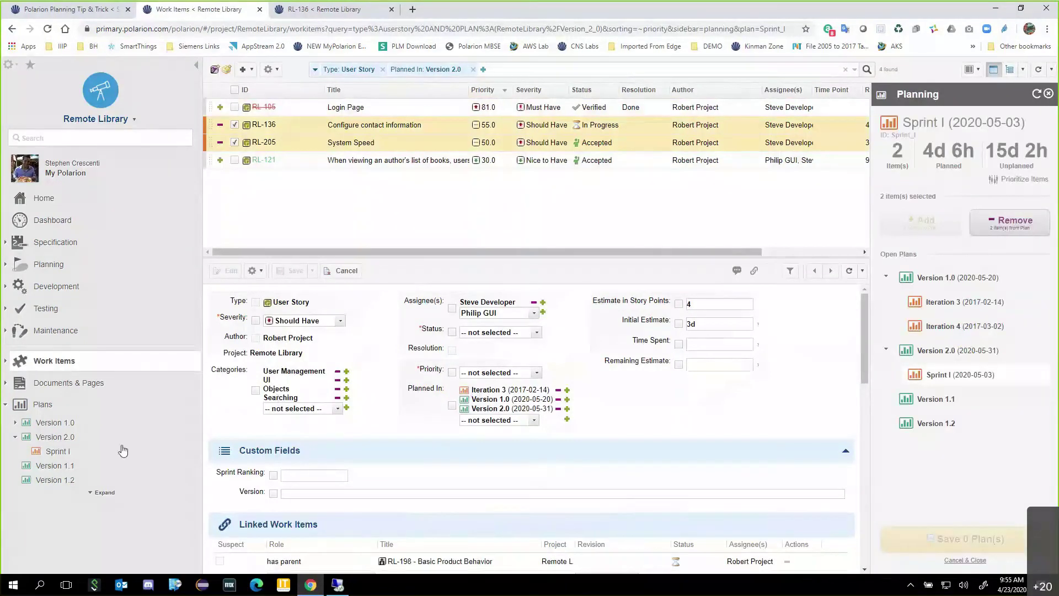
- Reopen Sprint I and review its progress charts and the task board grouped by user story
left_click(58, 452)
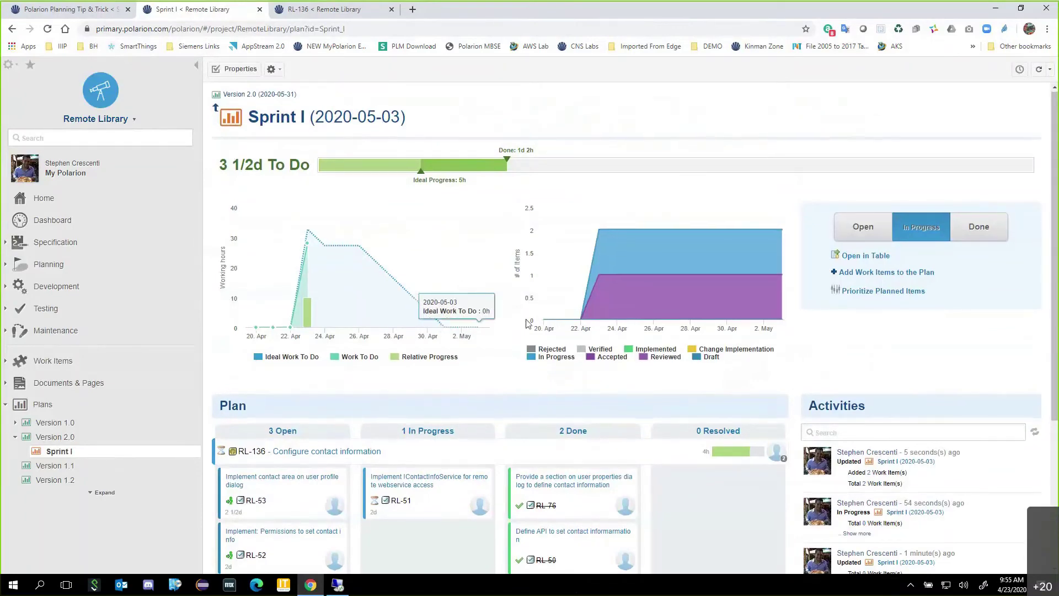
scroll(513, 323, "down", 4)
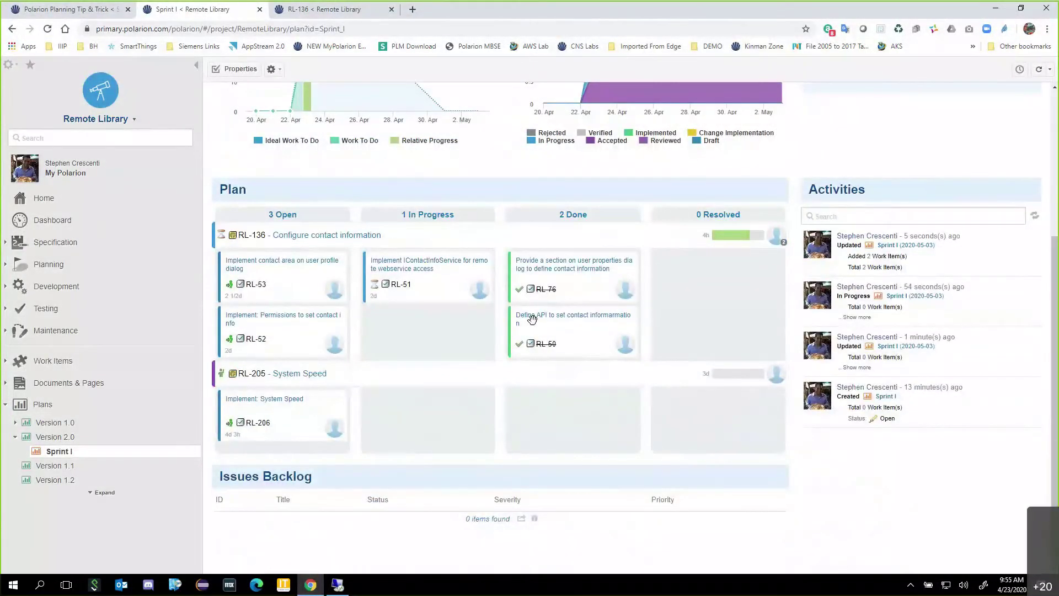
mouse_move(302, 328)
left_mouse_down()
mouse_move(718, 321)
mouse_move(309, 326)
left_mouse_up()
scroll(450, 489, "up", 1)
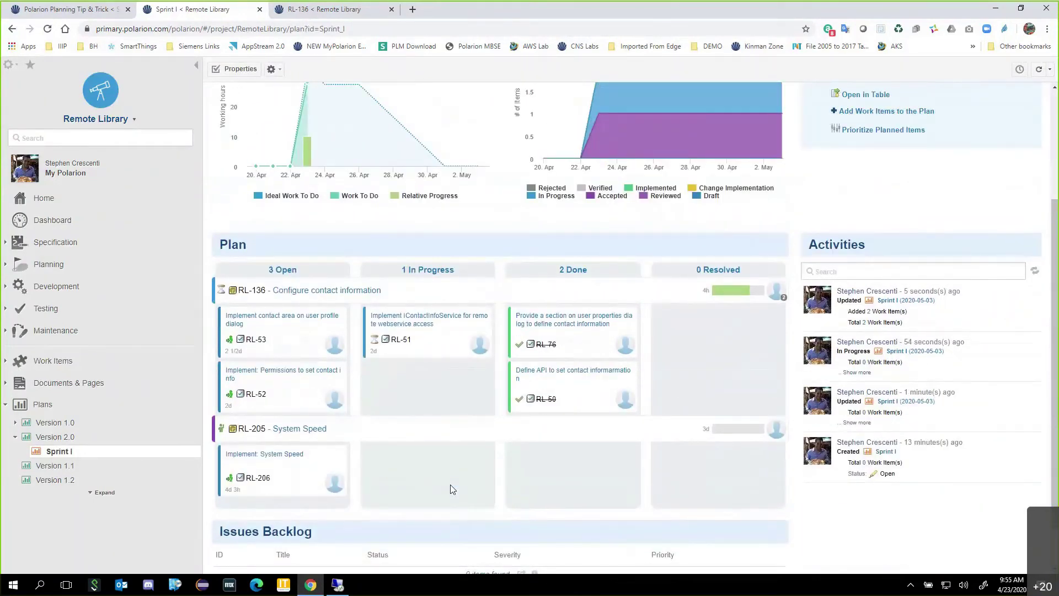
- Move task RL-206 Implement: System Speed from Open to Resolved on the sprint board, set its resolution to Done, and save it
left_click_drag(397, 467, 739, 494)
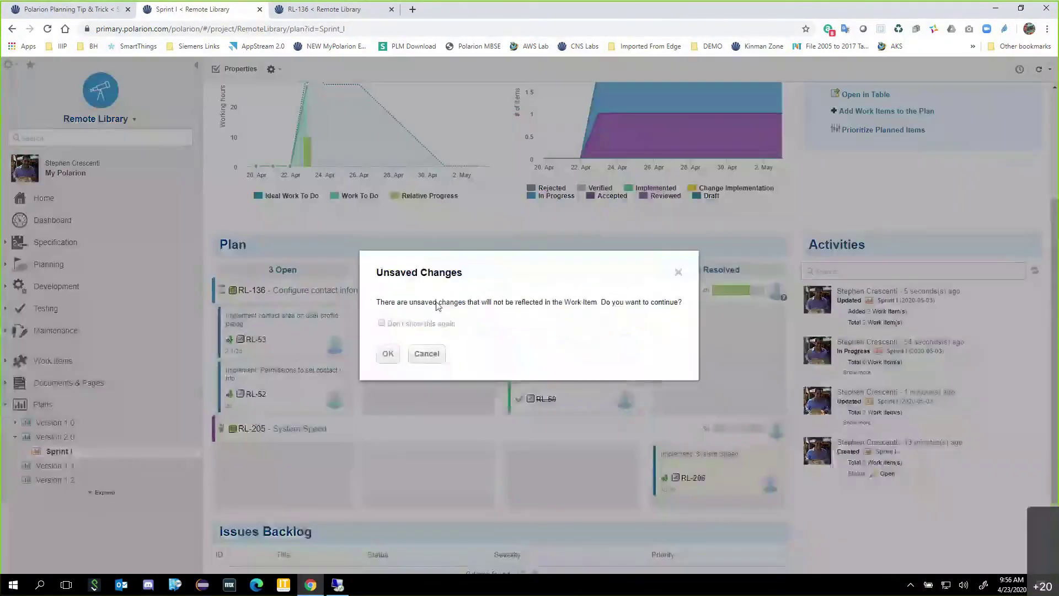
left_click(385, 351)
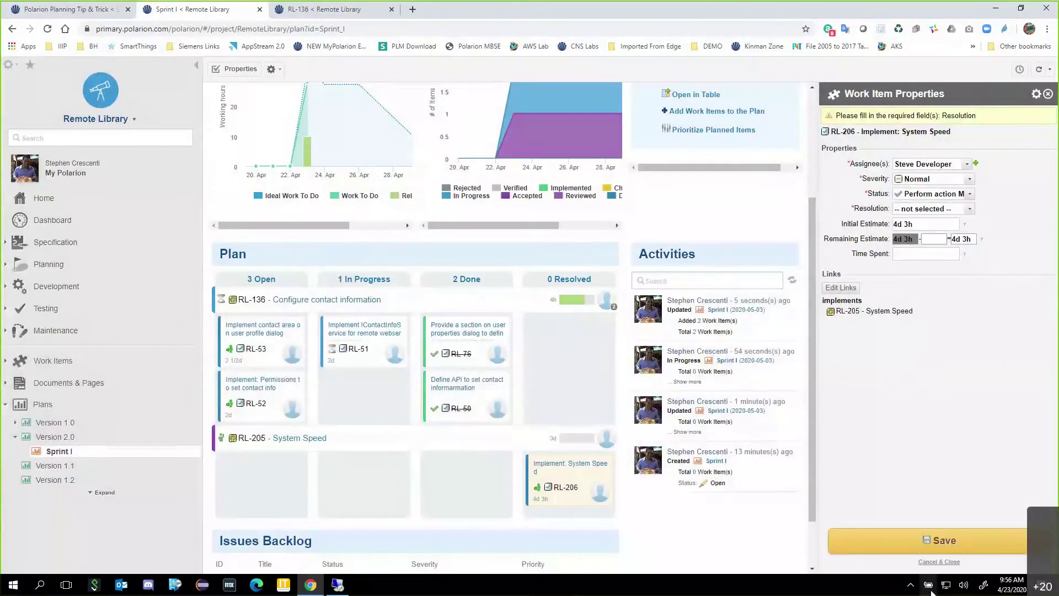
left_click(932, 209)
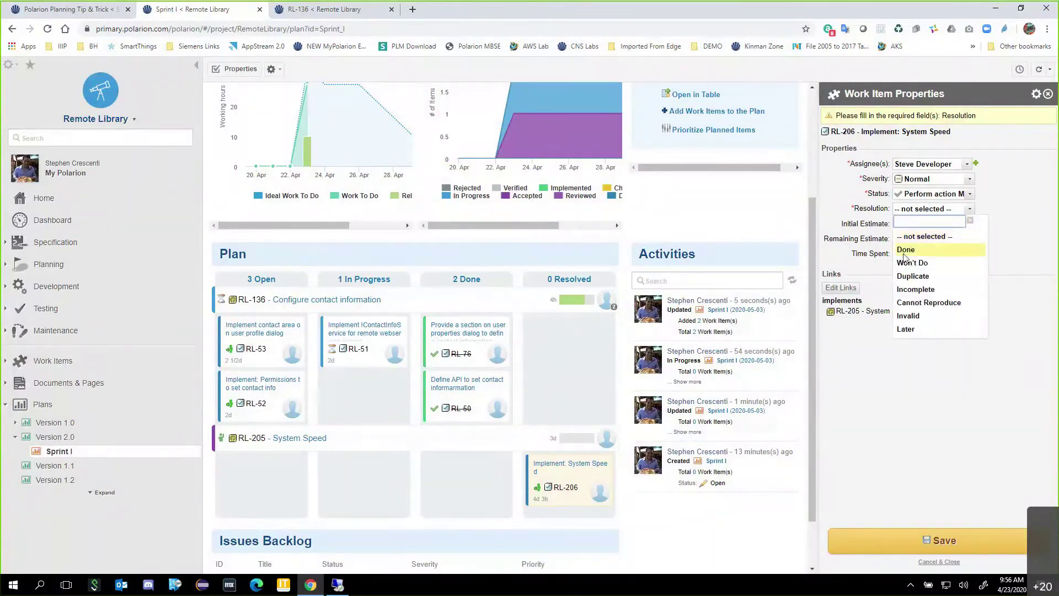
left_click(906, 249)
left_click(911, 540)
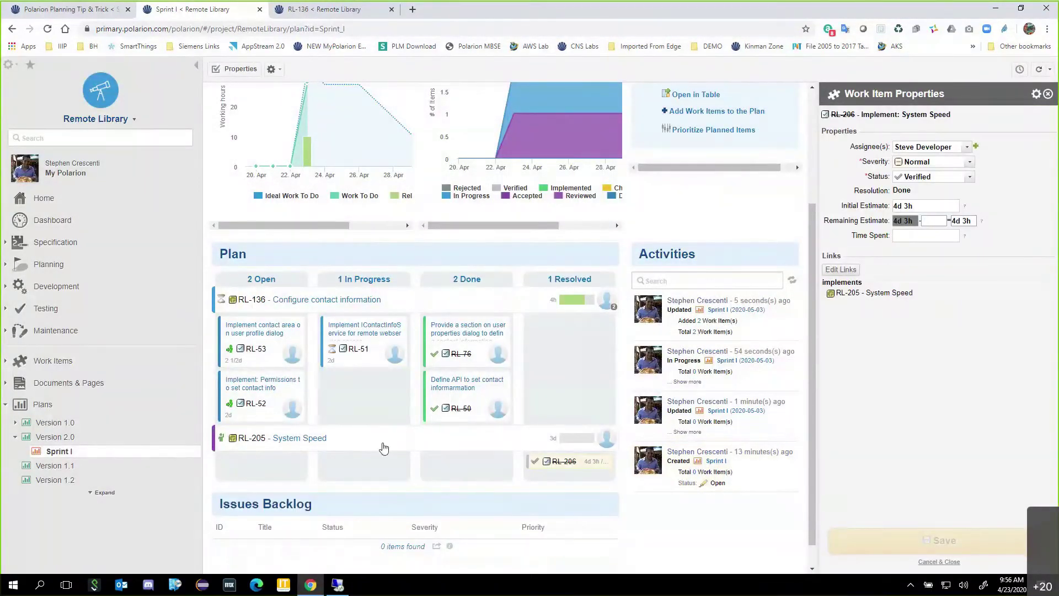
- Inspect the properties of user story RL-205 System Speed and reopen the Version 2.0 plan to review its progress, statistics and epics
left_click(379, 442)
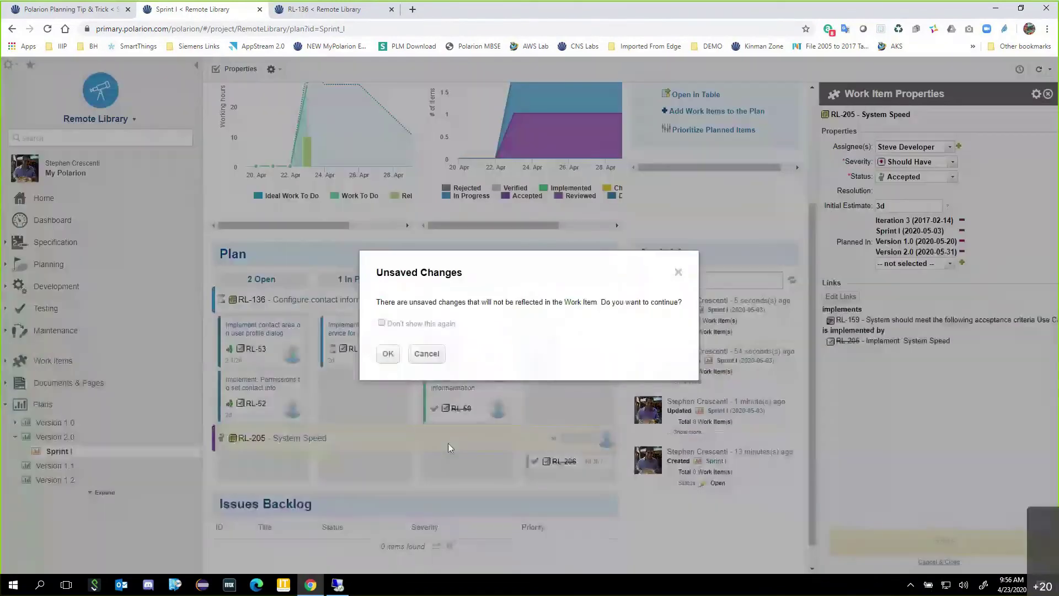
left_click(428, 354)
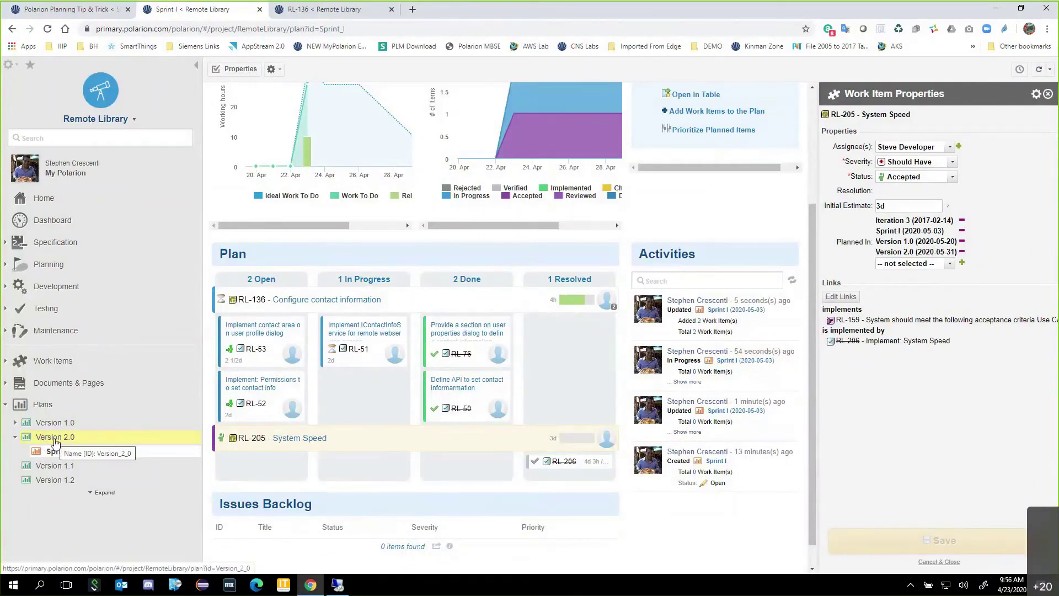
left_click(55, 438)
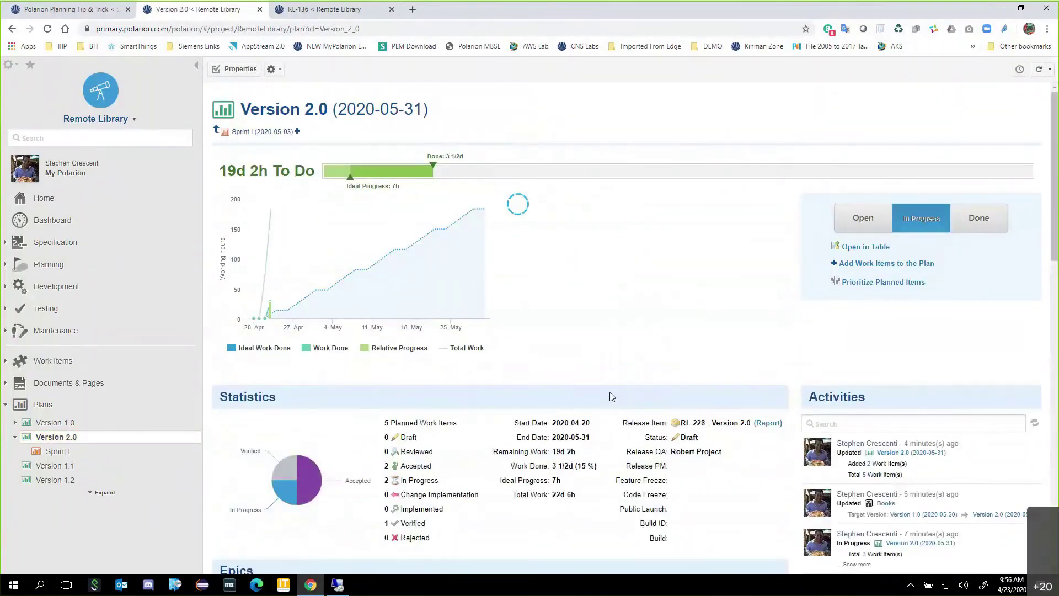
scroll(611, 397, "down", 4)
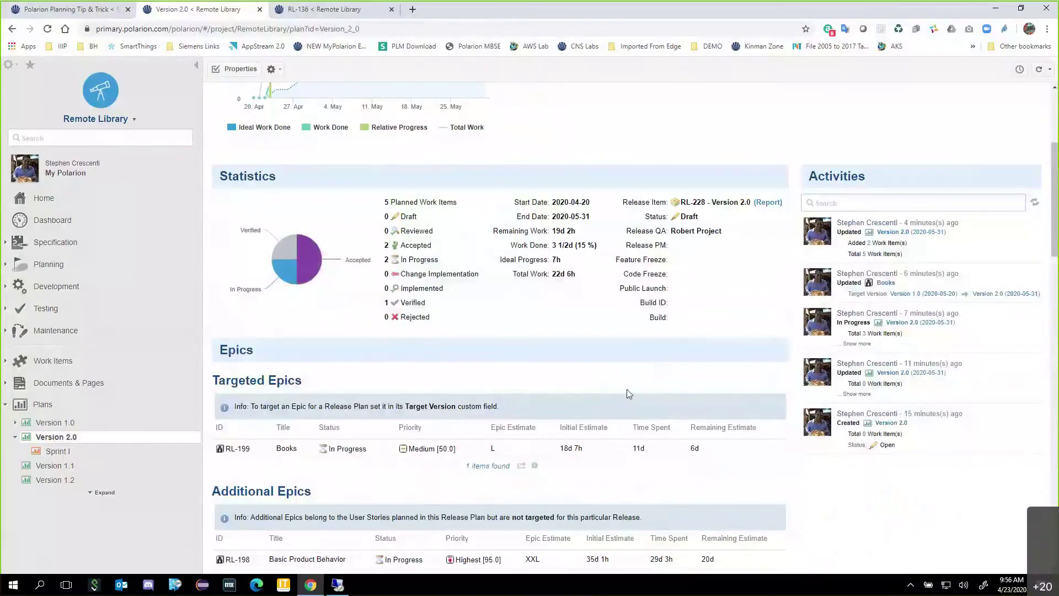
- Move user story RL-136 Configure contact information from In Process to Implemented on the plan board, fill in its required resolution, and save it
scroll(627, 389, "down", 1)
scroll(629, 389, "down", 6)
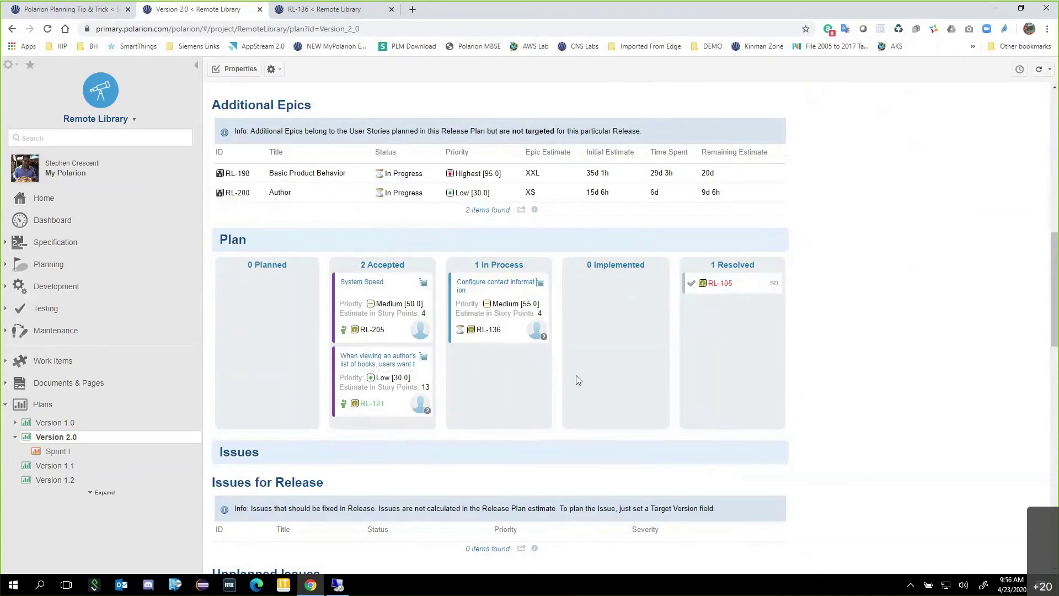
left_click(514, 331)
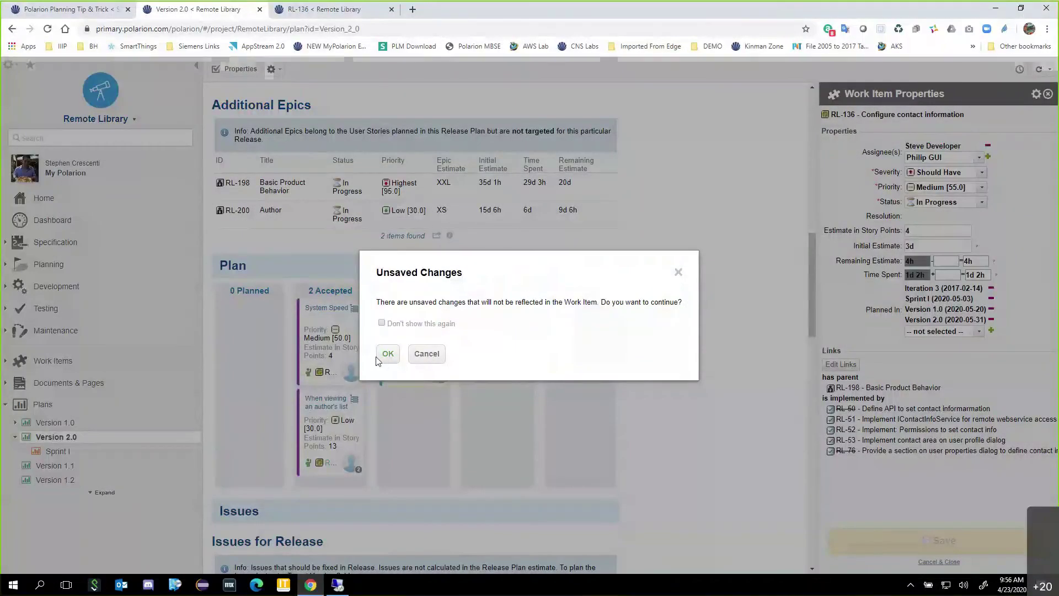
left_click(379, 358)
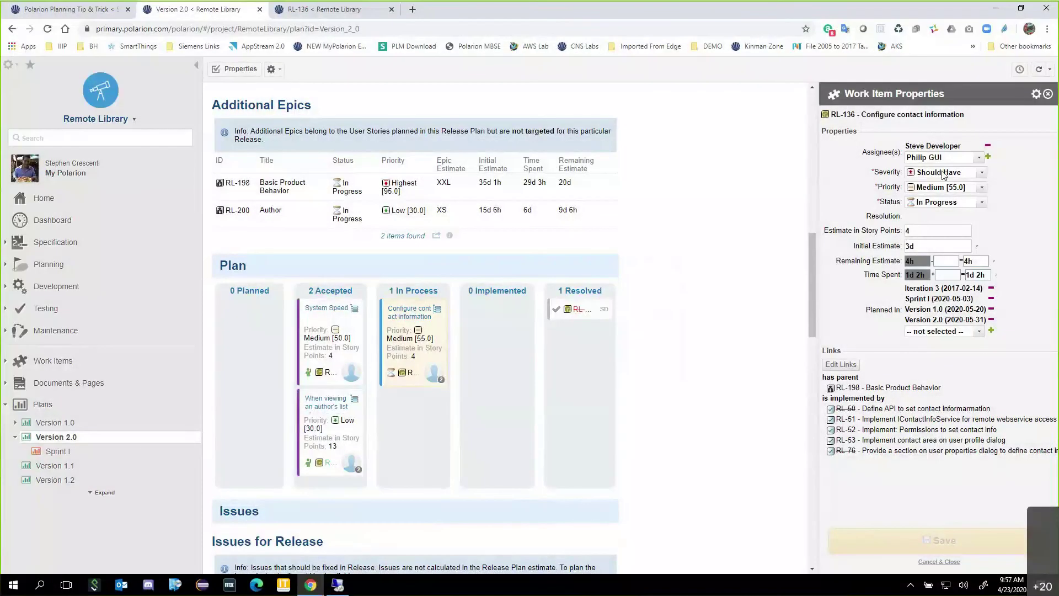
left_click_drag(424, 350, 585, 411)
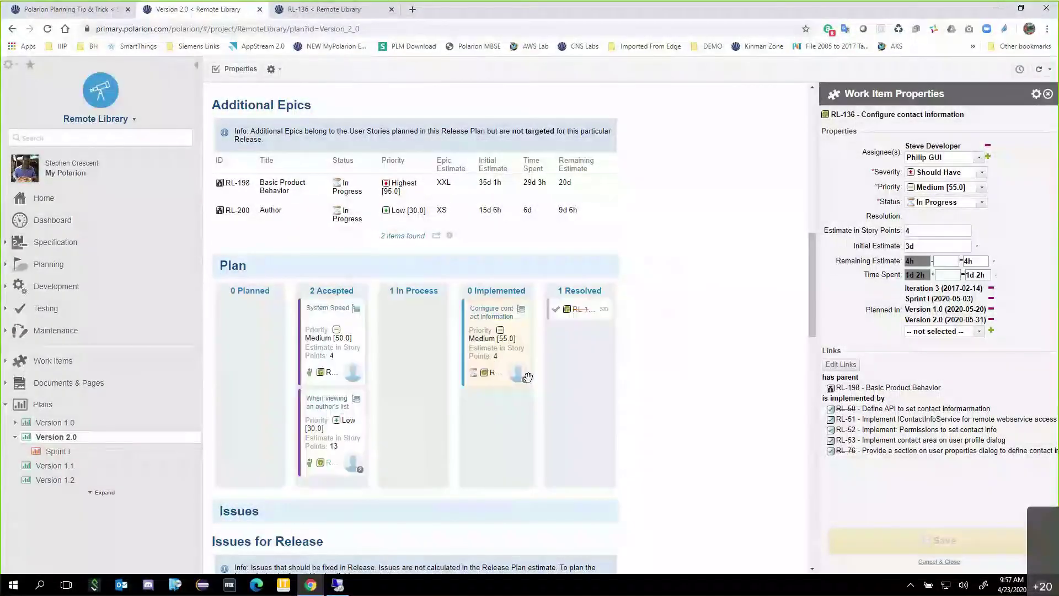
left_click(915, 541)
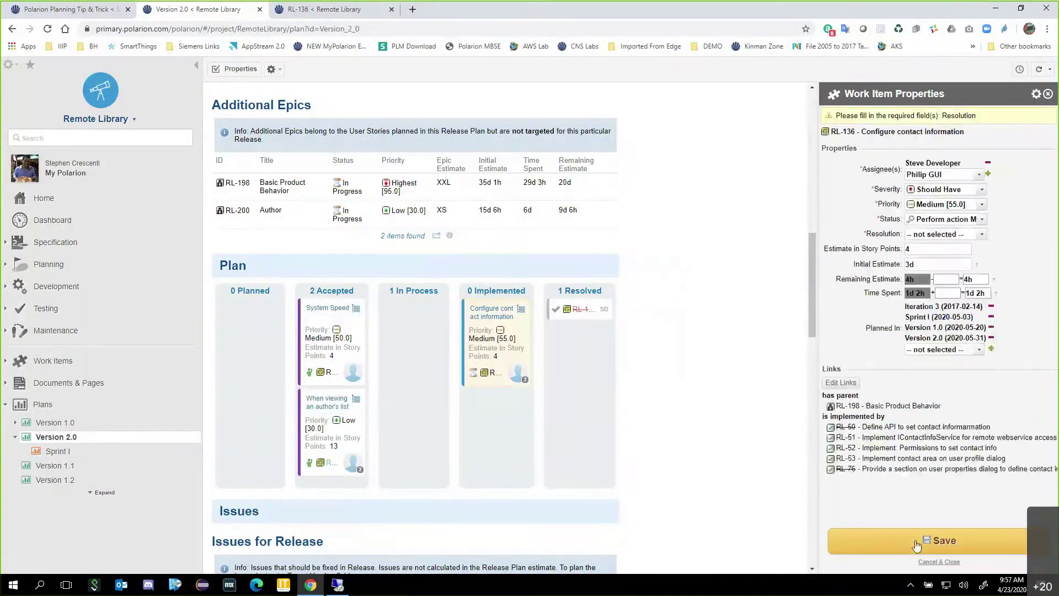
left_click(957, 235)
left_click(929, 276)
left_click(885, 540)
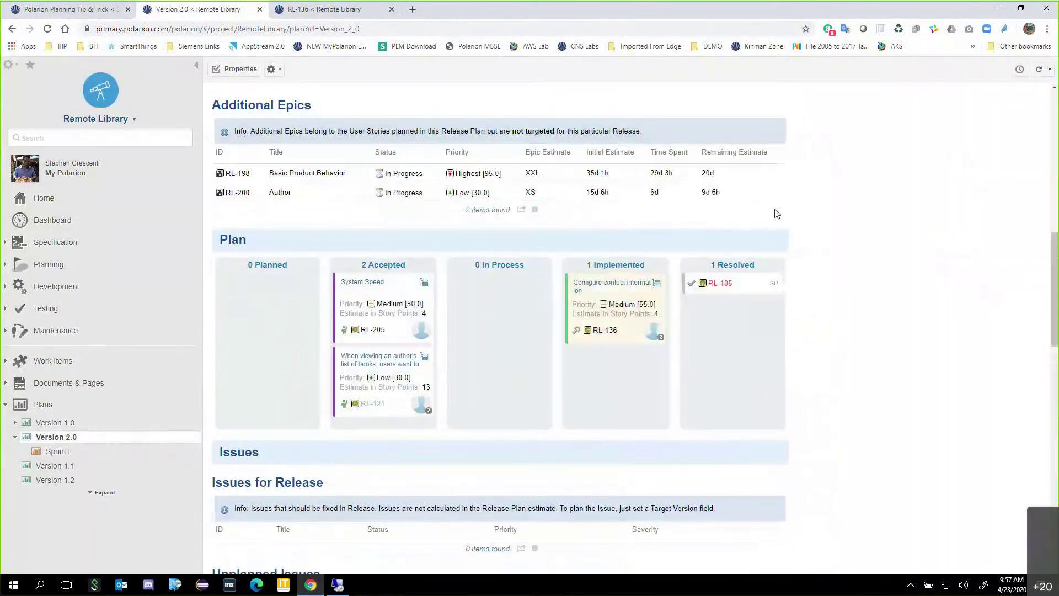
- Open unplanned issue RL-208 Failed: Favorite Books in a new tab, set its Target Version to Version 2.0, and save it
scroll(827, 230, "down", 4)
scroll(831, 229, "down", 1)
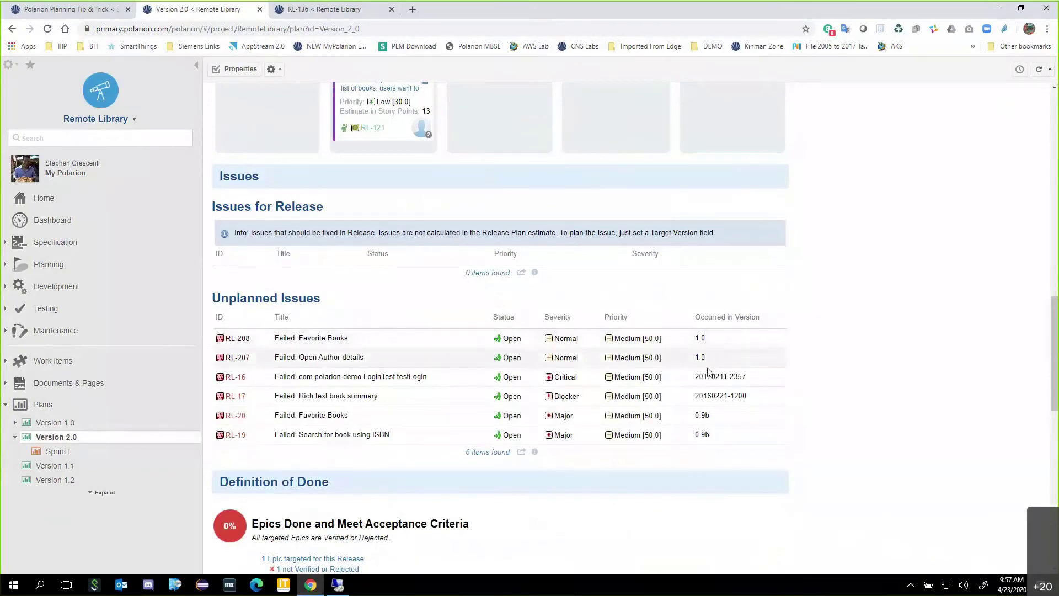
right_click(230, 346)
left_click(259, 352)
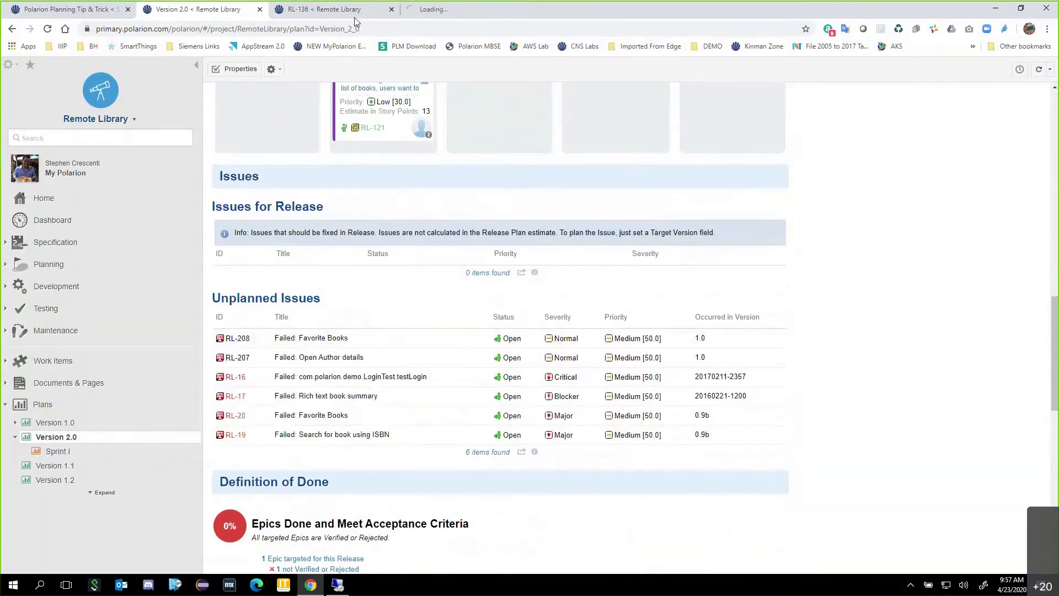
left_click(428, 14)
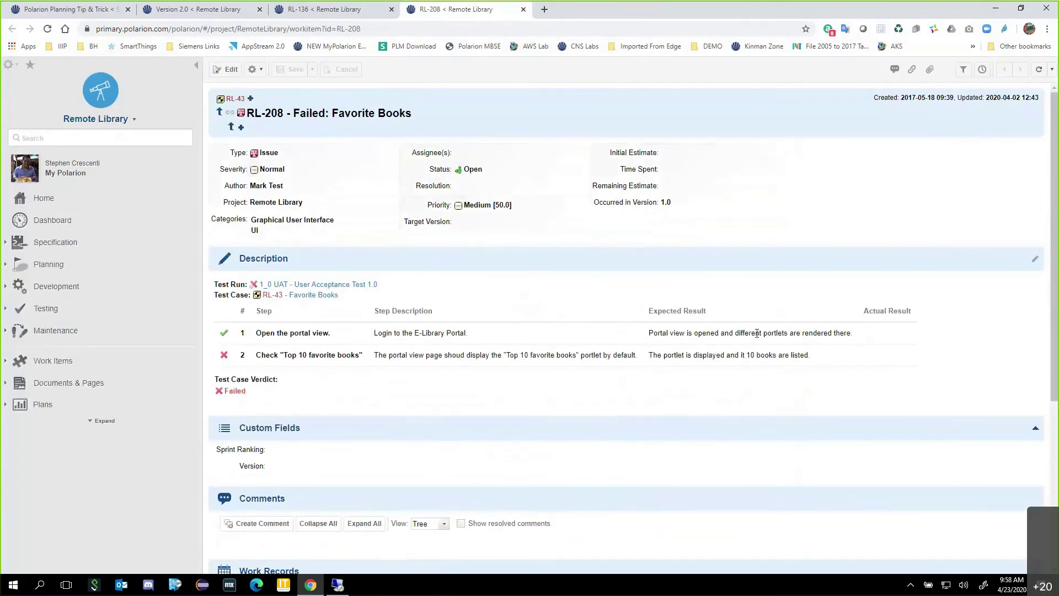
left_click(480, 222)
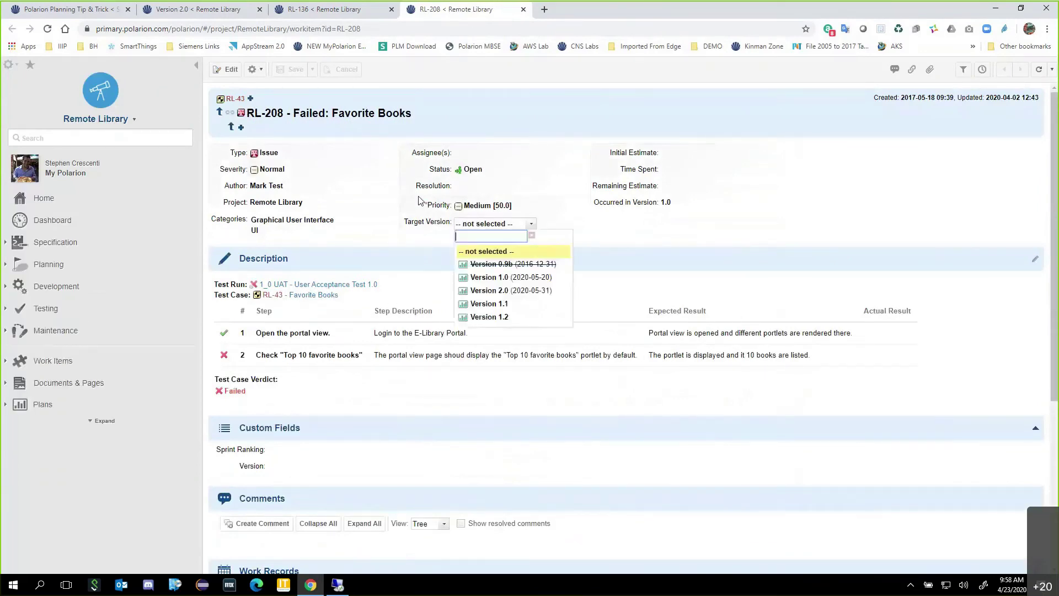
left_click(511, 290)
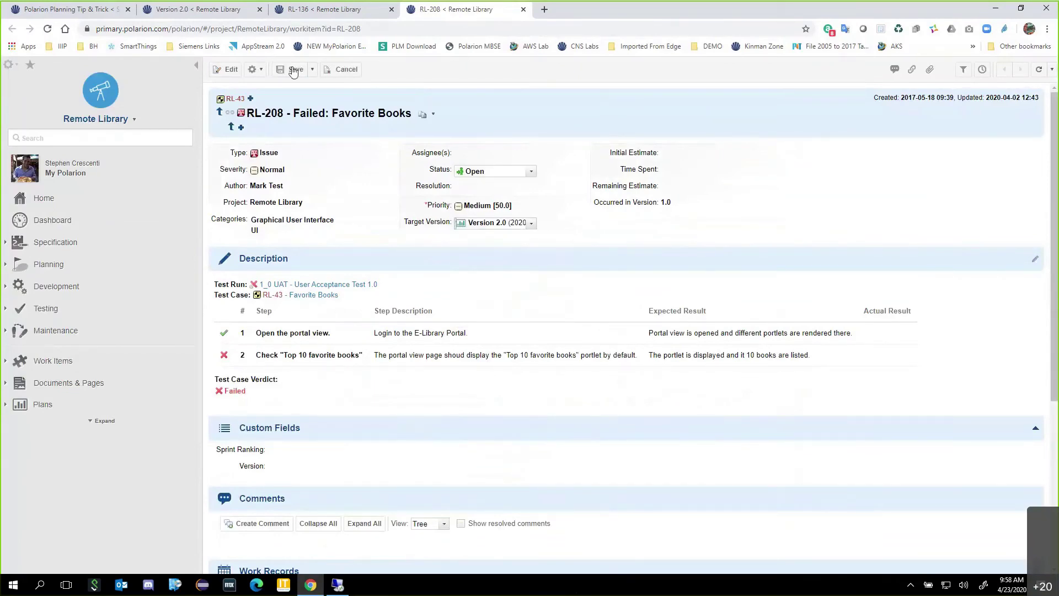
left_click(295, 70)
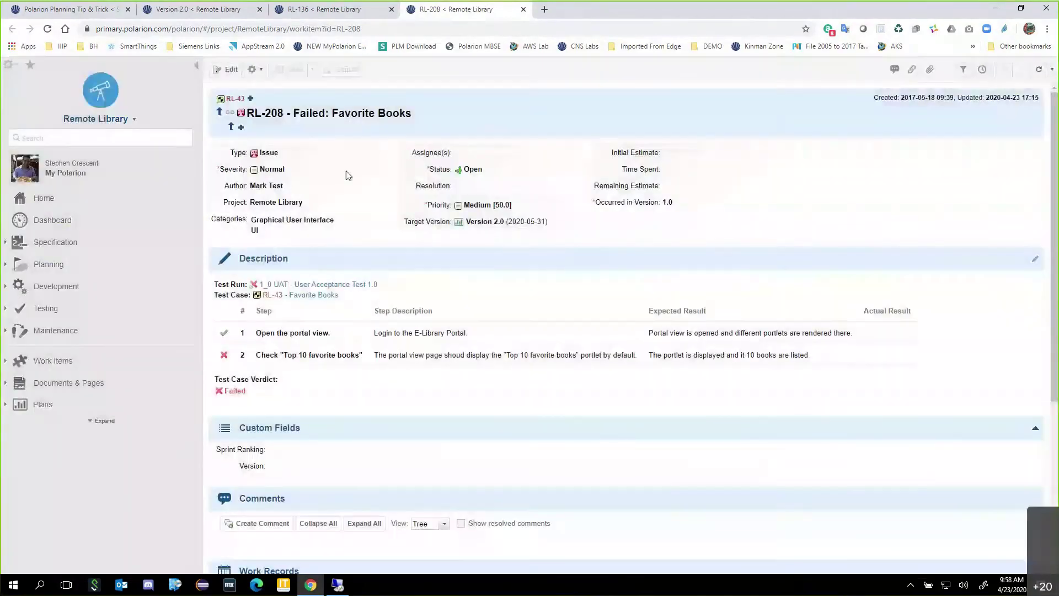
key("ctrl+w")
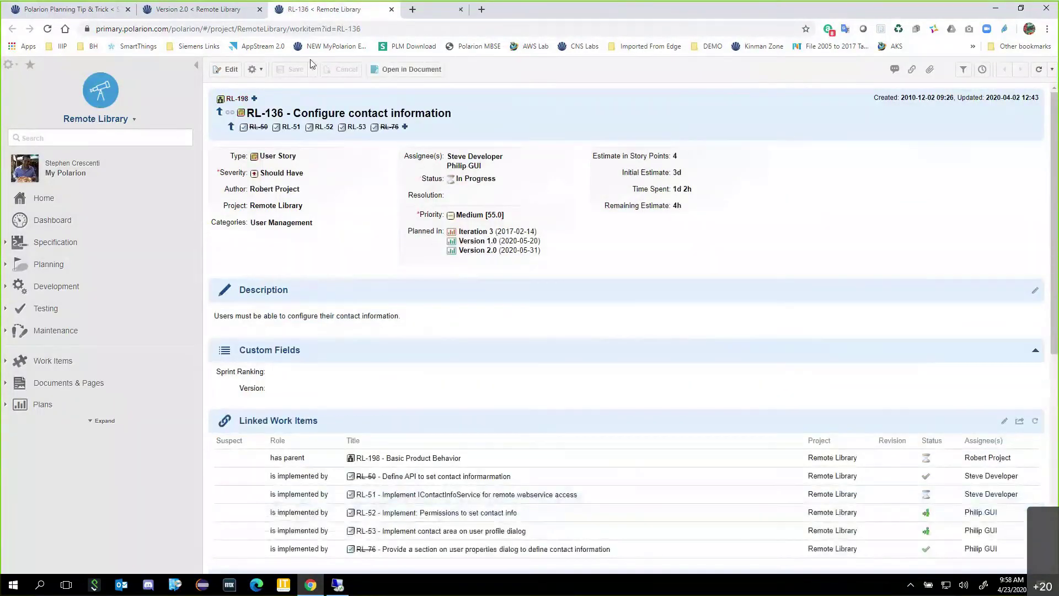
- Return to the Version 2.0 plan and open the epic targeted for this release from Definition of Done in a new tab
key("ctrl+Page_Up")
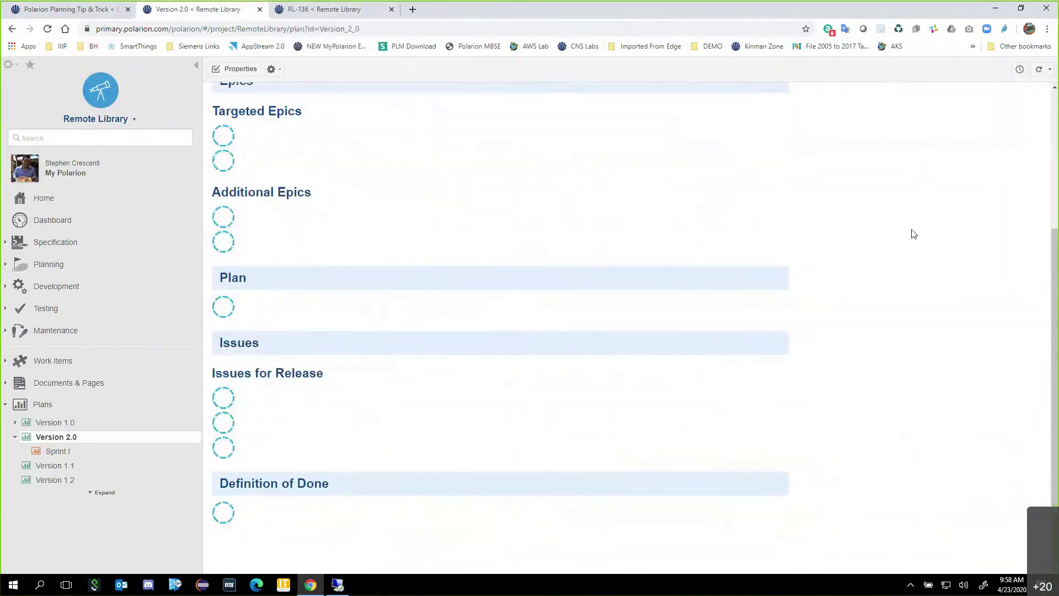
scroll(914, 234, "down", 3)
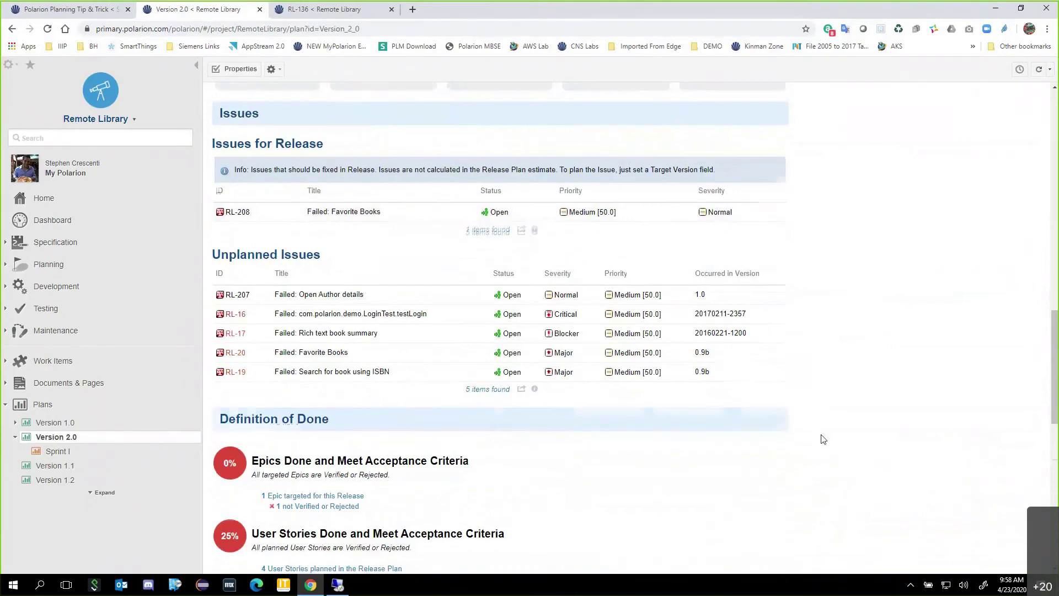
scroll(825, 433, "down", 6)
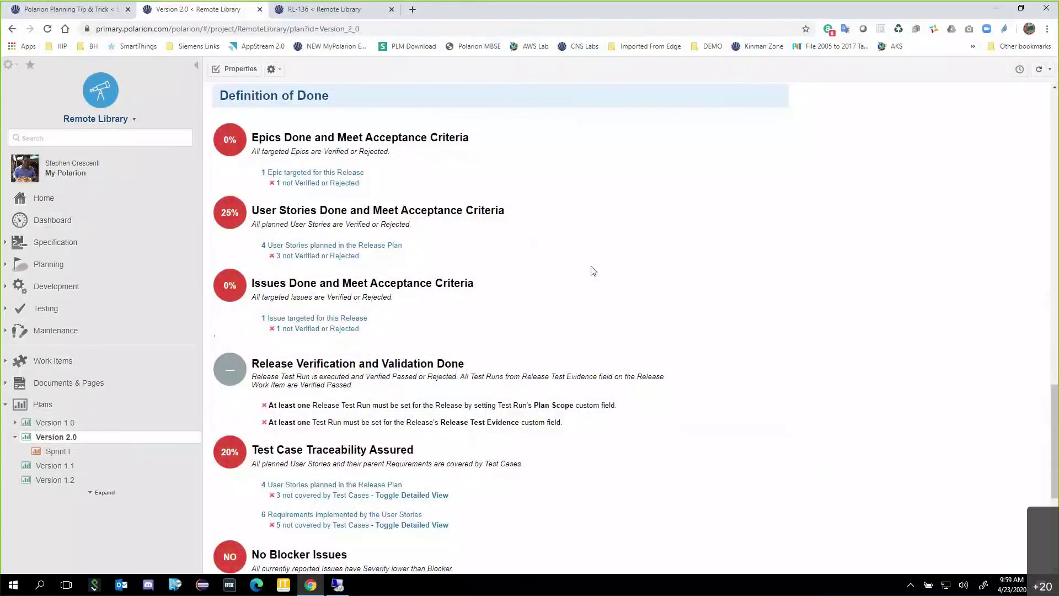
scroll(301, 242, "up", 1)
right_click(300, 228)
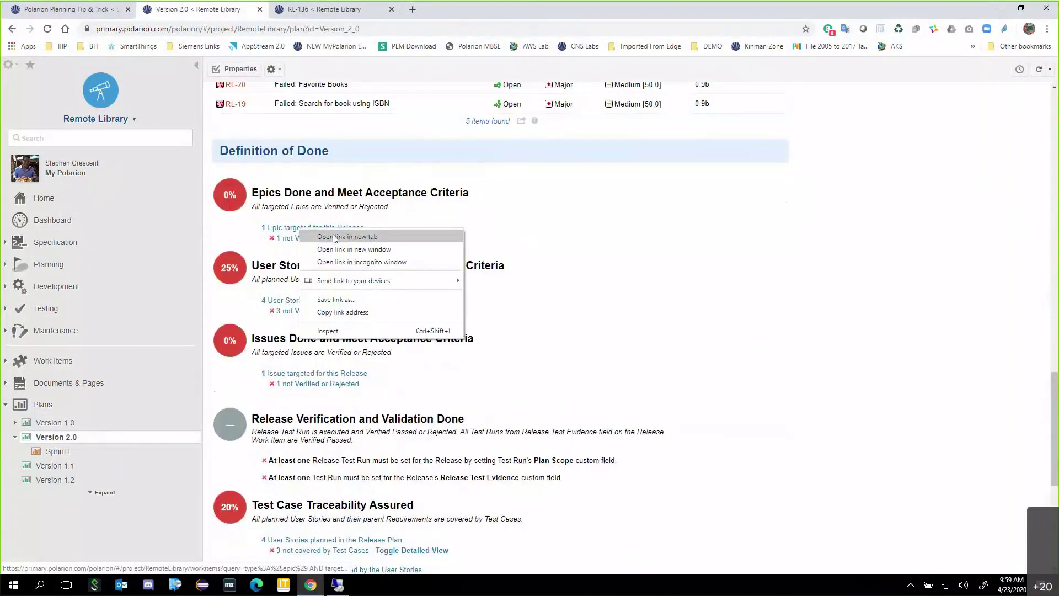
key("Escape")
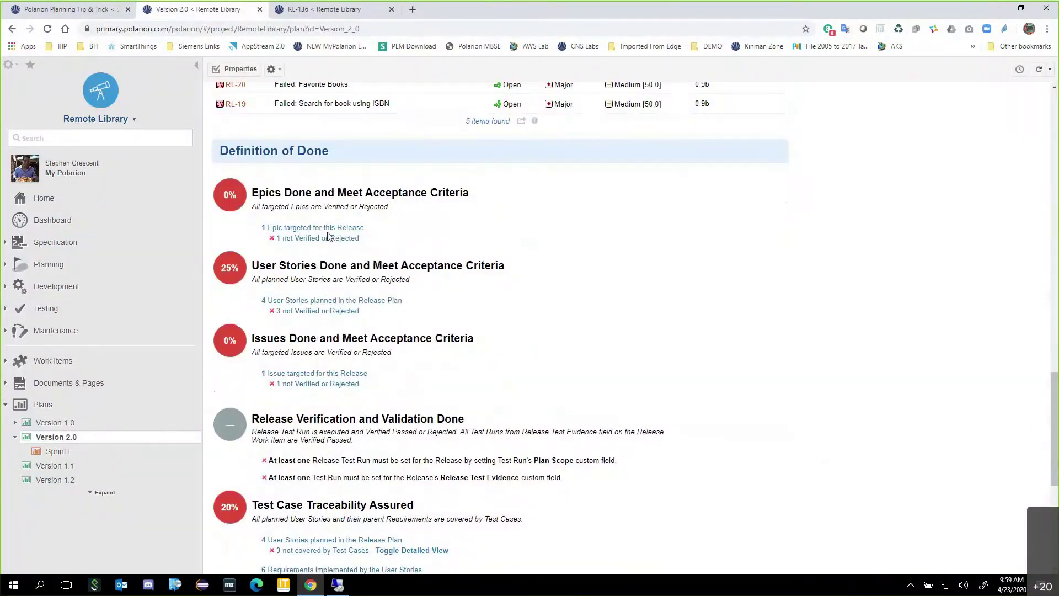
left_click(327, 236, "ctrl")
left_click(437, 12)
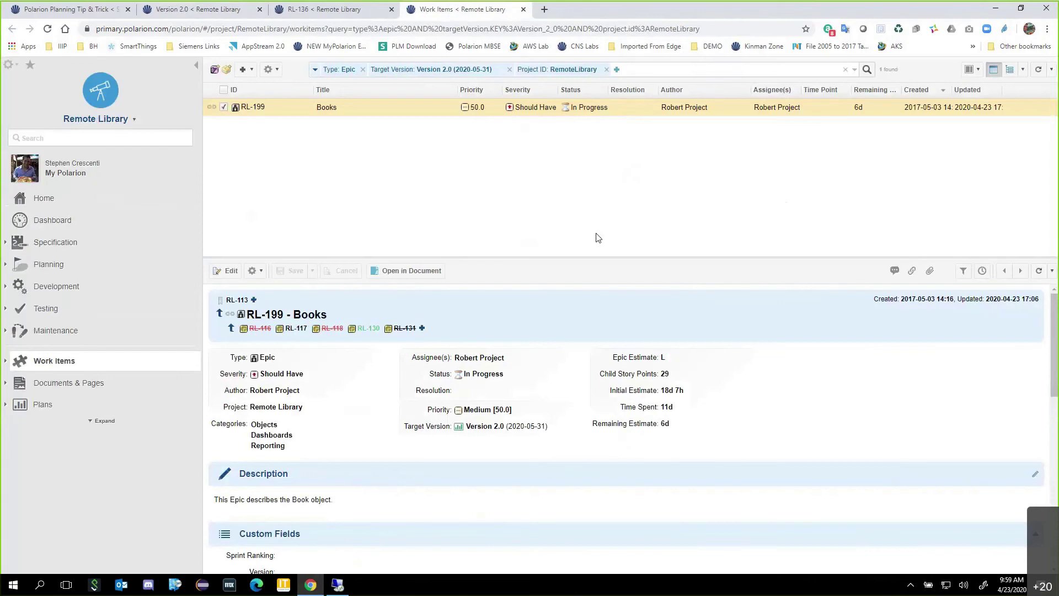
- Perform the Mark Done action on epic RL-199 Books with resolution Done, and save it
left_click(486, 375)
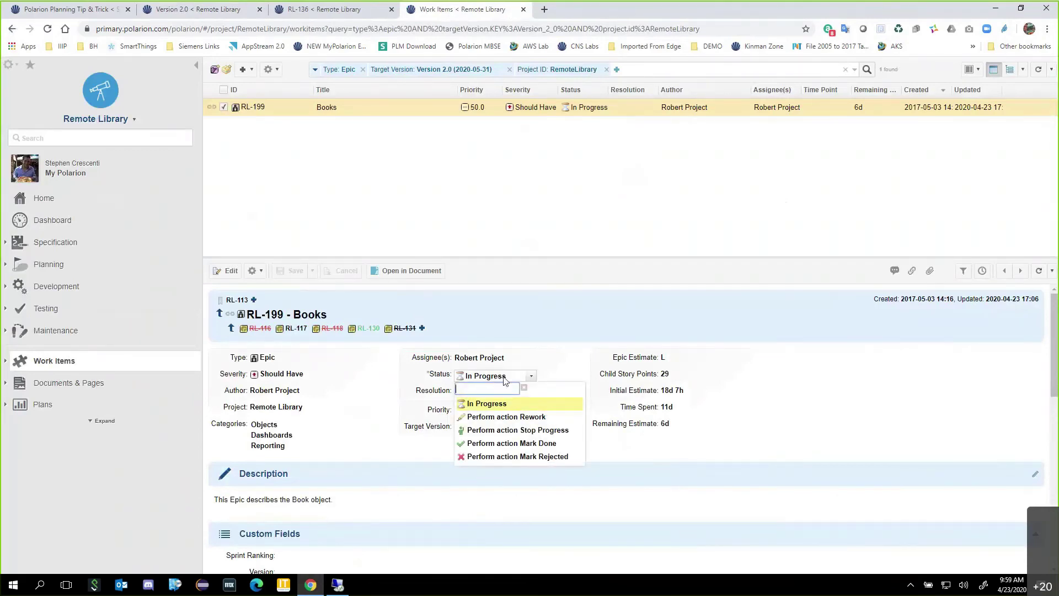
left_click(530, 445)
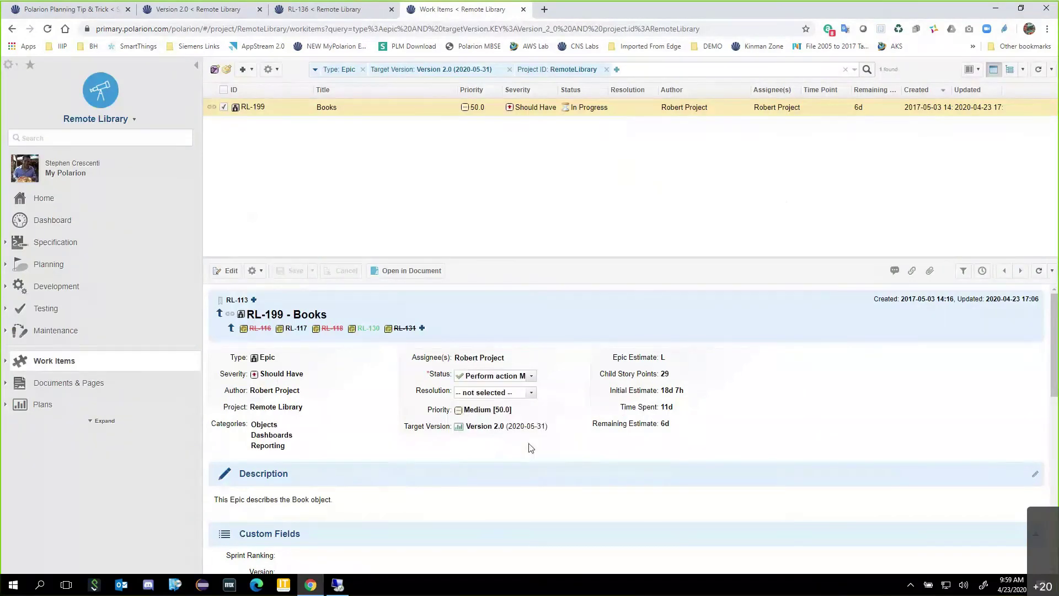
left_click(295, 273)
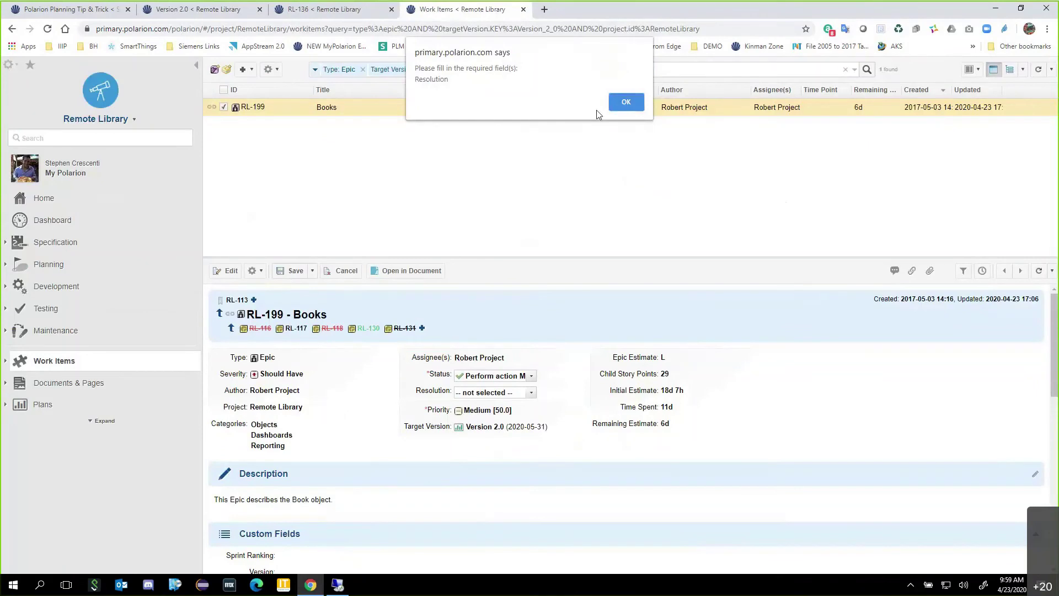
left_click(627, 113)
left_click(527, 395)
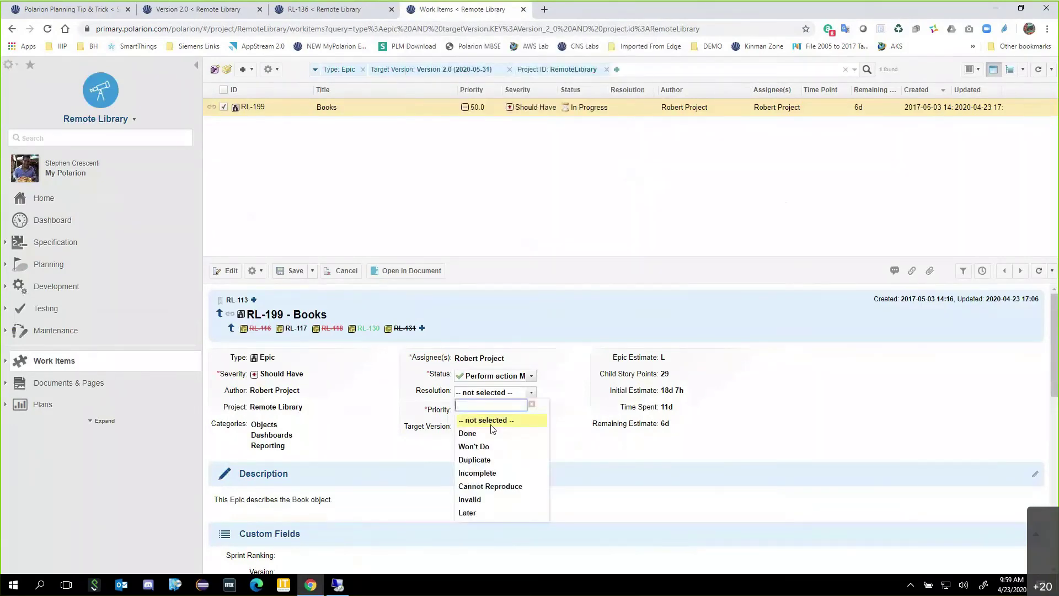
left_click(480, 432)
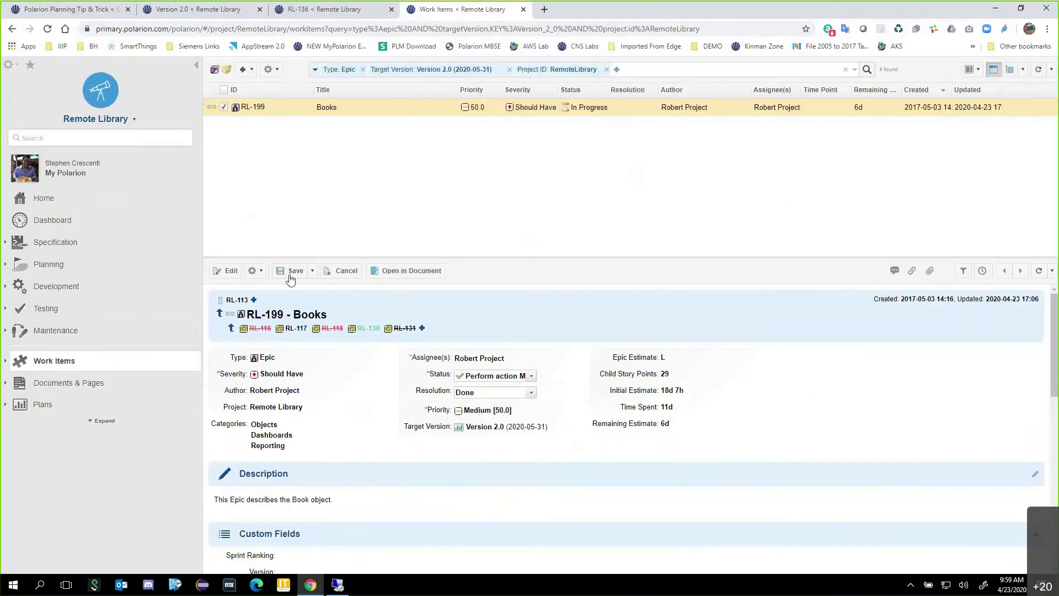
left_click(292, 270)
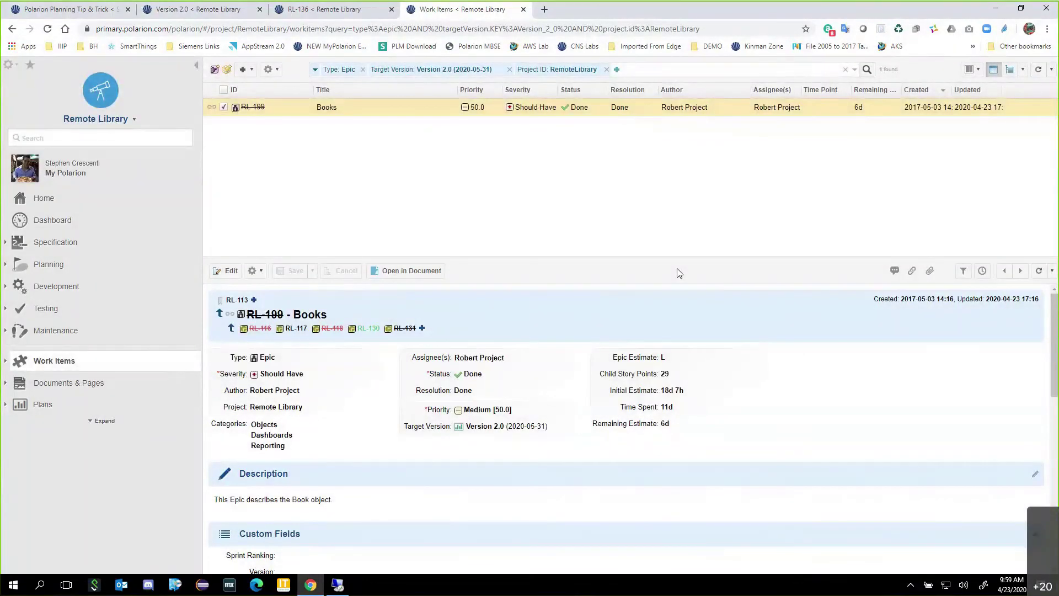
- Check the epic criterion in the plan's Definition of Done, then perform Mark Verified on epic RL-199 Books and save it
left_click(219, 12)
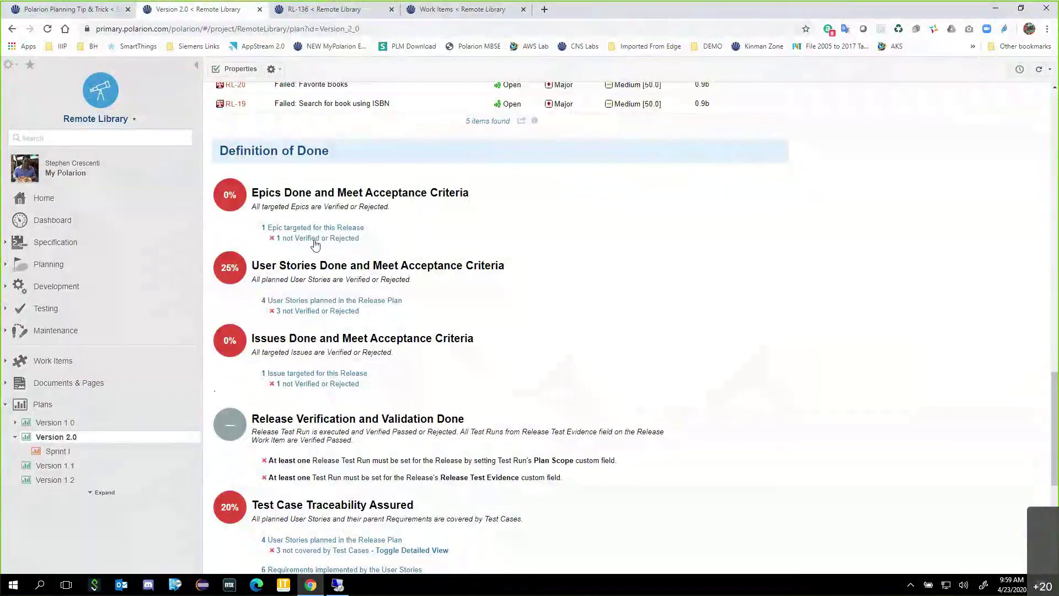
left_click(433, 12)
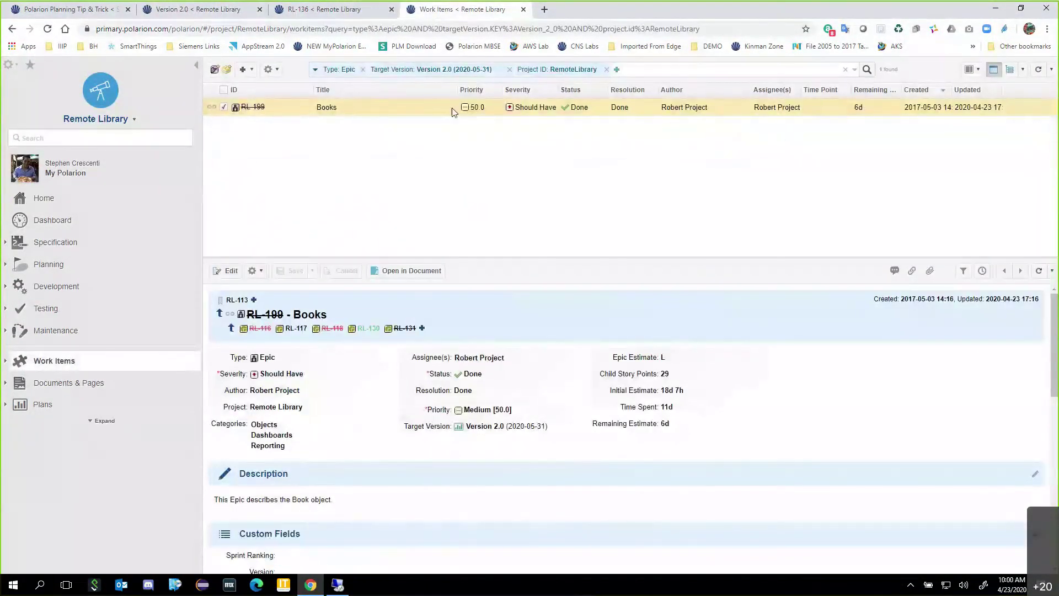
left_click(497, 374)
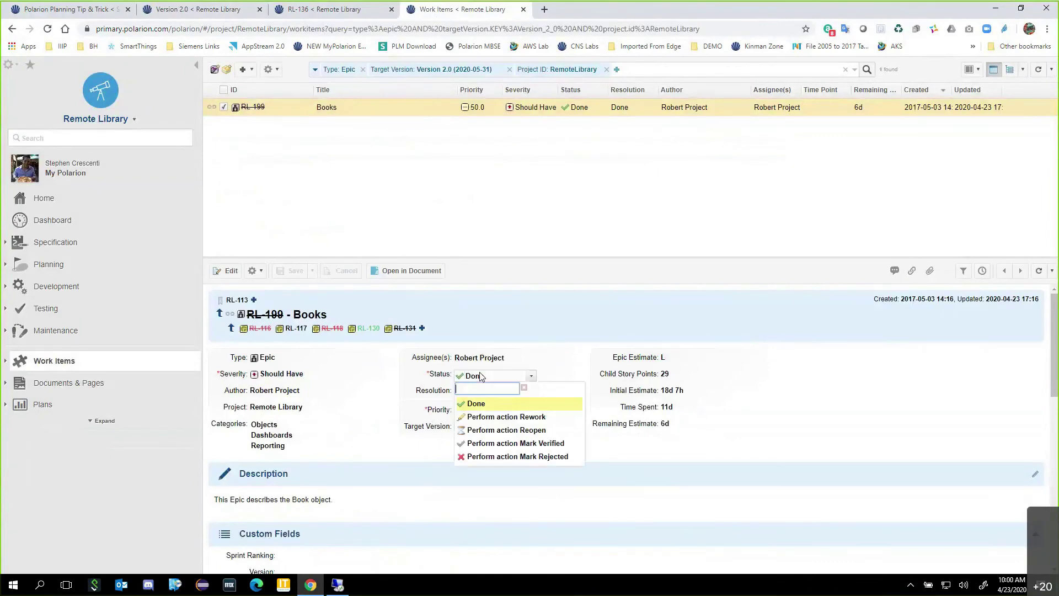
left_click(540, 444)
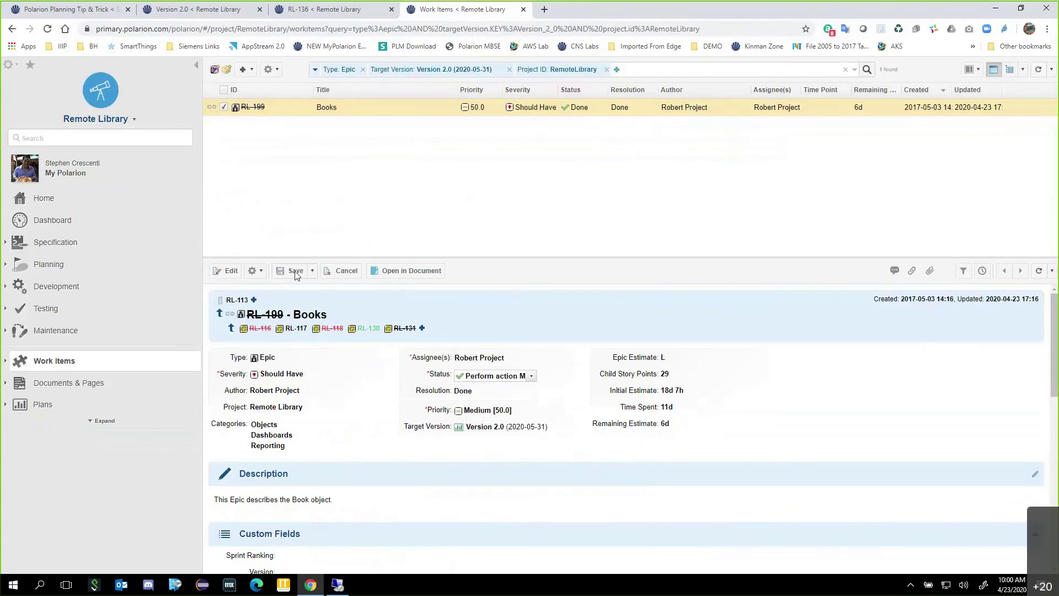
left_click(296, 273)
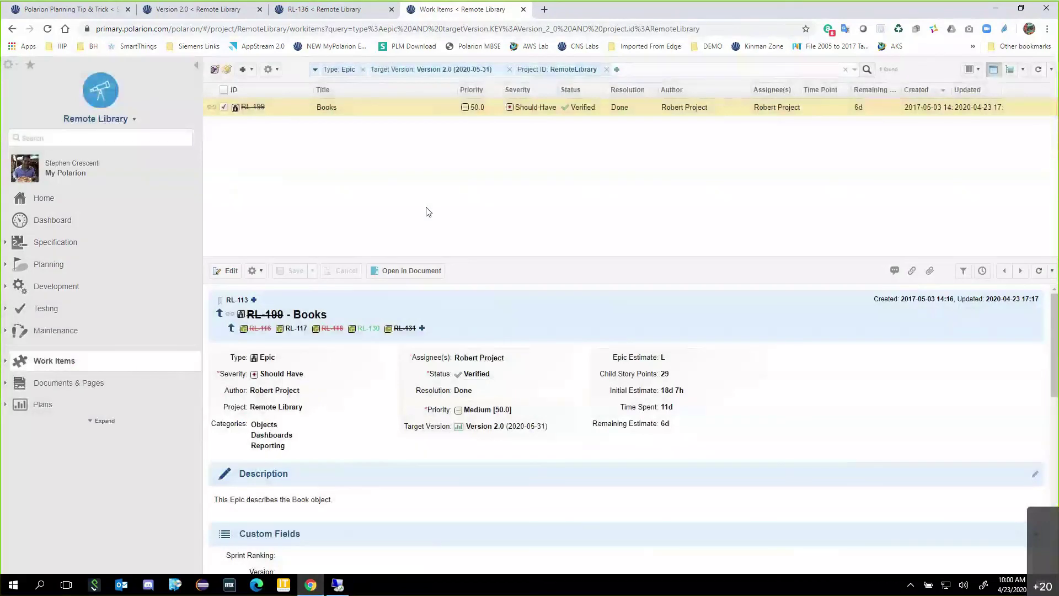
- Close the RL-136 tab, refresh the Version 2.0 plan, and review its Definition of Done criteria
left_click(303, 10)
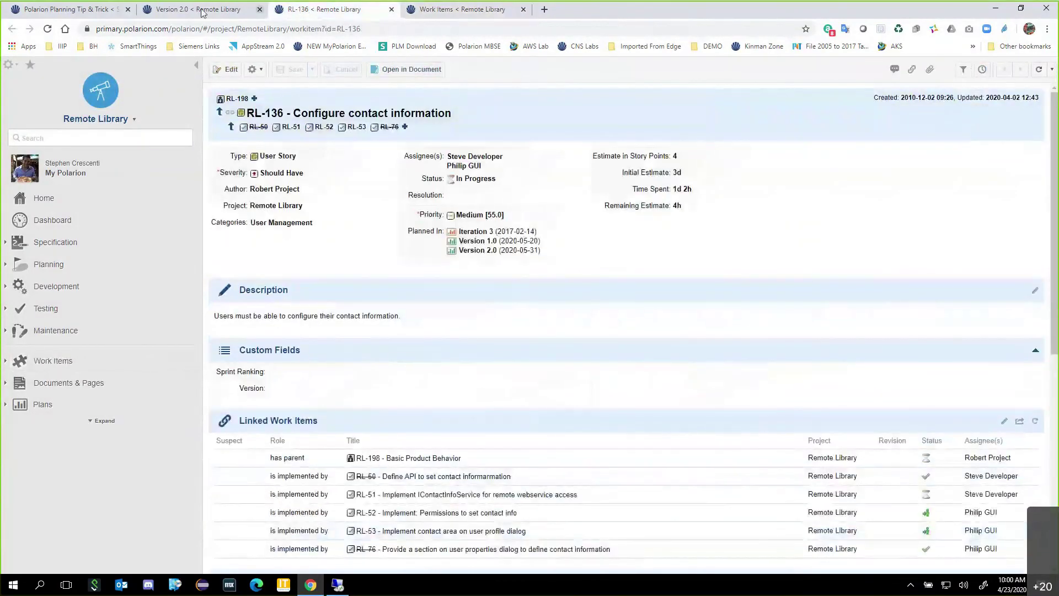
left_click(391, 10)
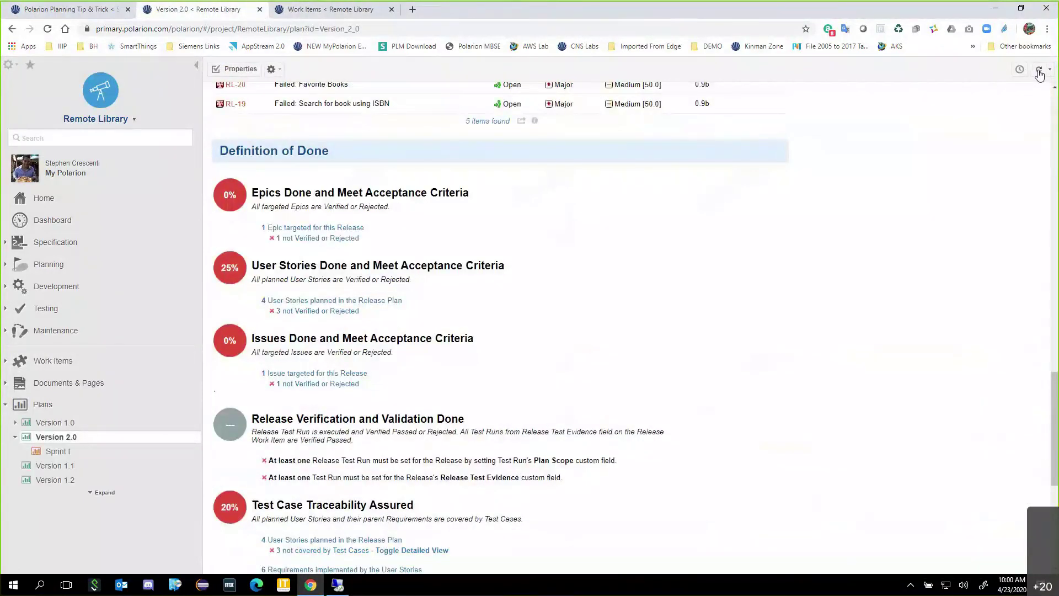
left_click(1040, 72)
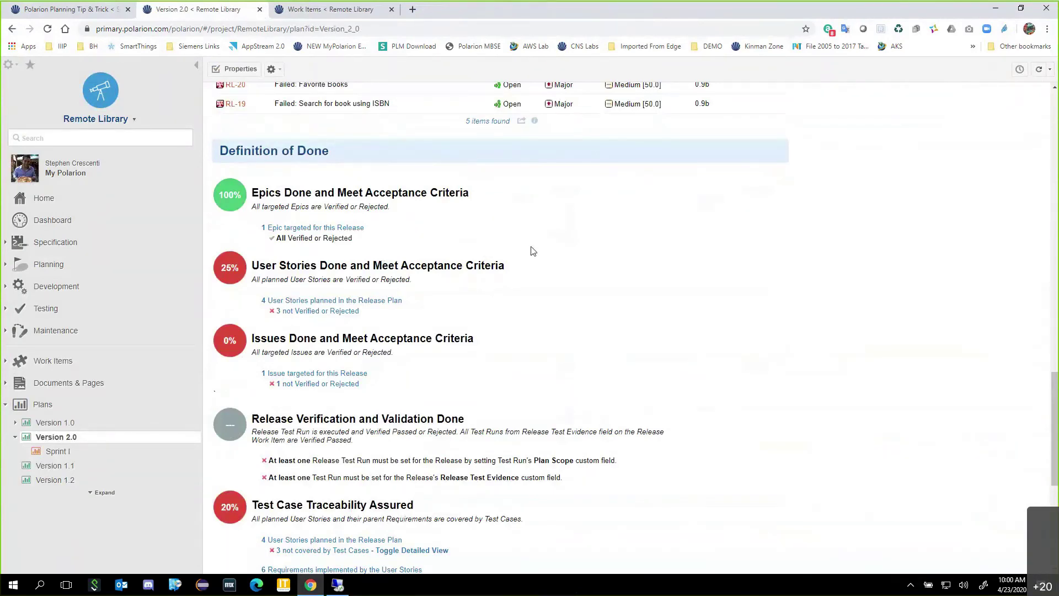
scroll(543, 250, "down", 1)
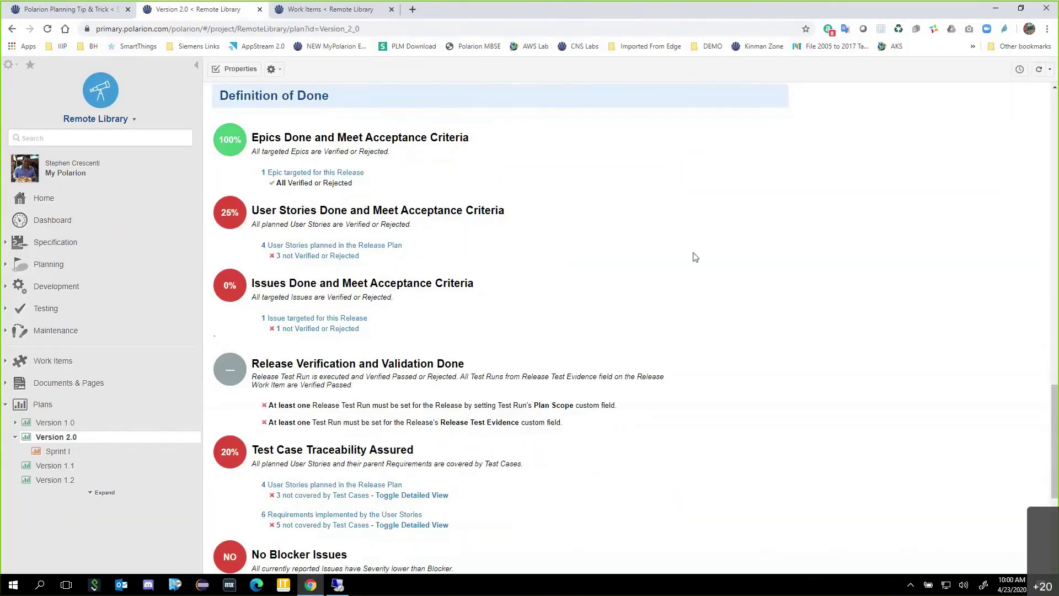
scroll(694, 251, "down", 2)
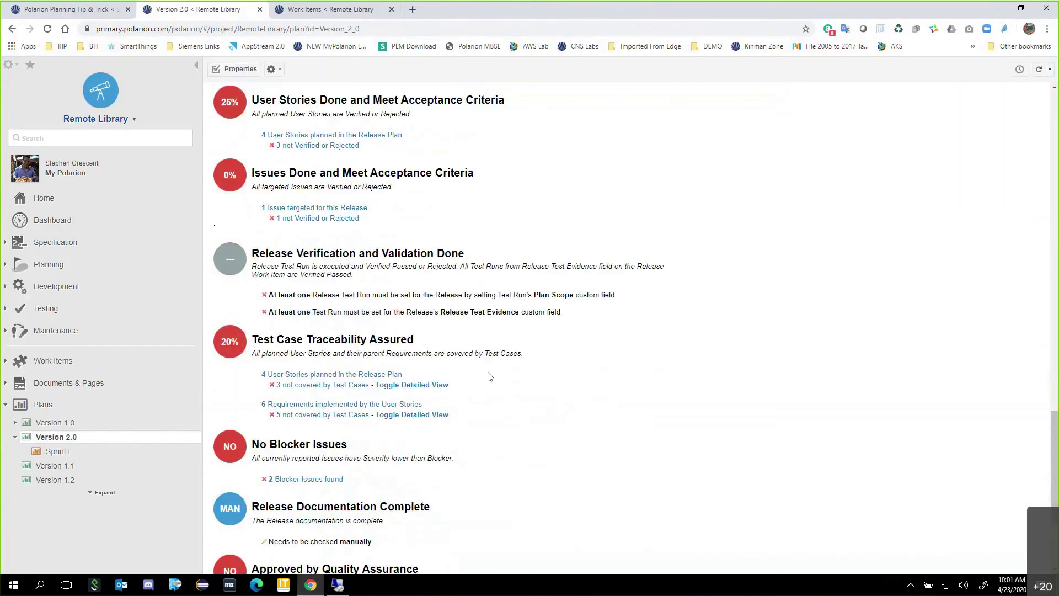
- Open the planned User Stories not covered by Test Cases from Test Case Traceability Assured in a new tab and view them
right_click(393, 390)
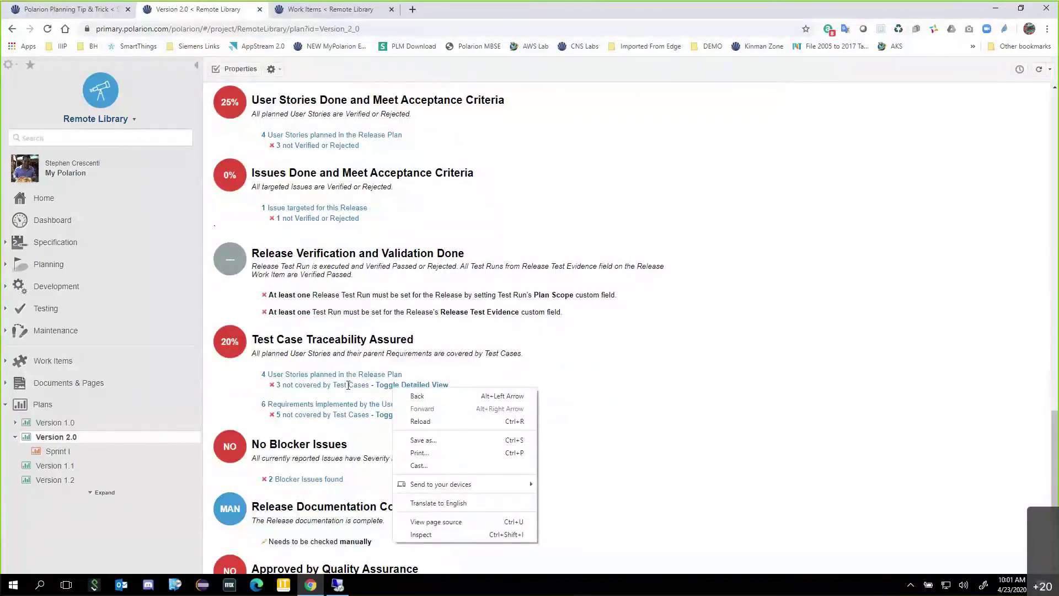
right_click(351, 387)
left_click(375, 393)
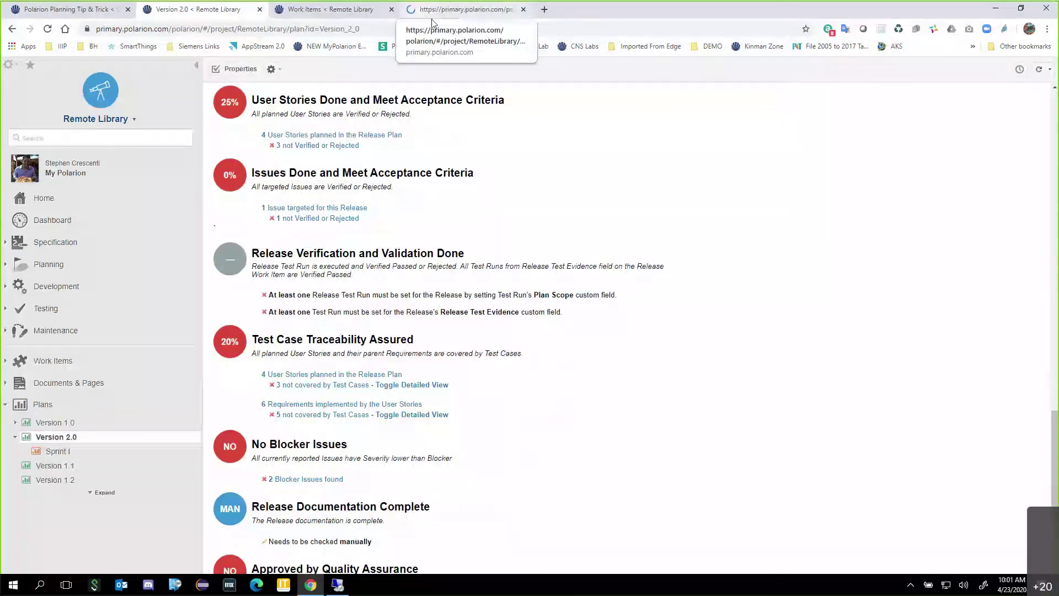
left_click(431, 18)
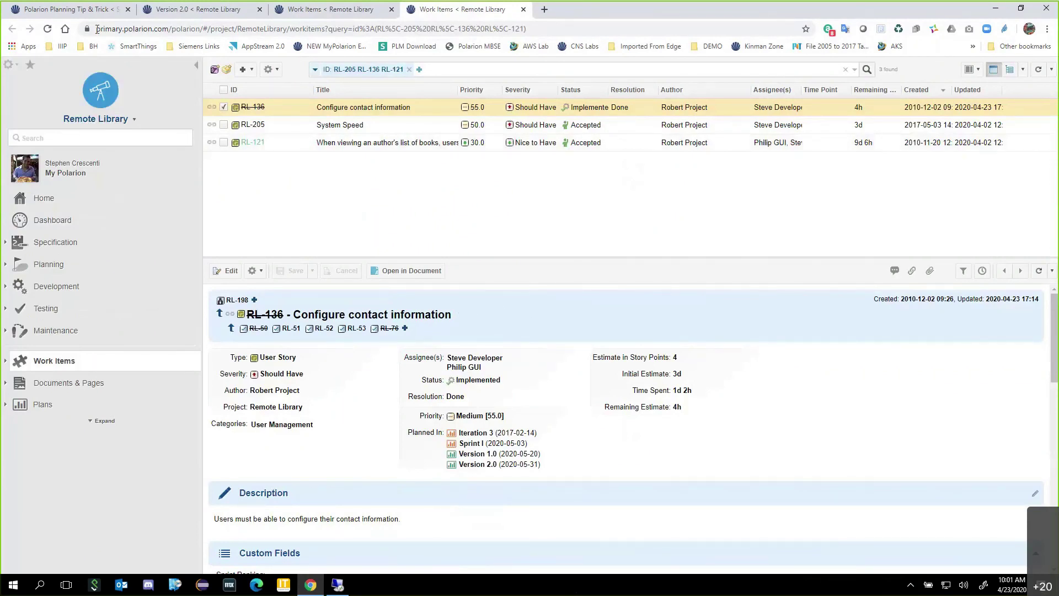
- Return to the Polarion Planning Tip & Trick document and review its Introduction and the Plans Overview of releases and iterations
left_click(81, 11)
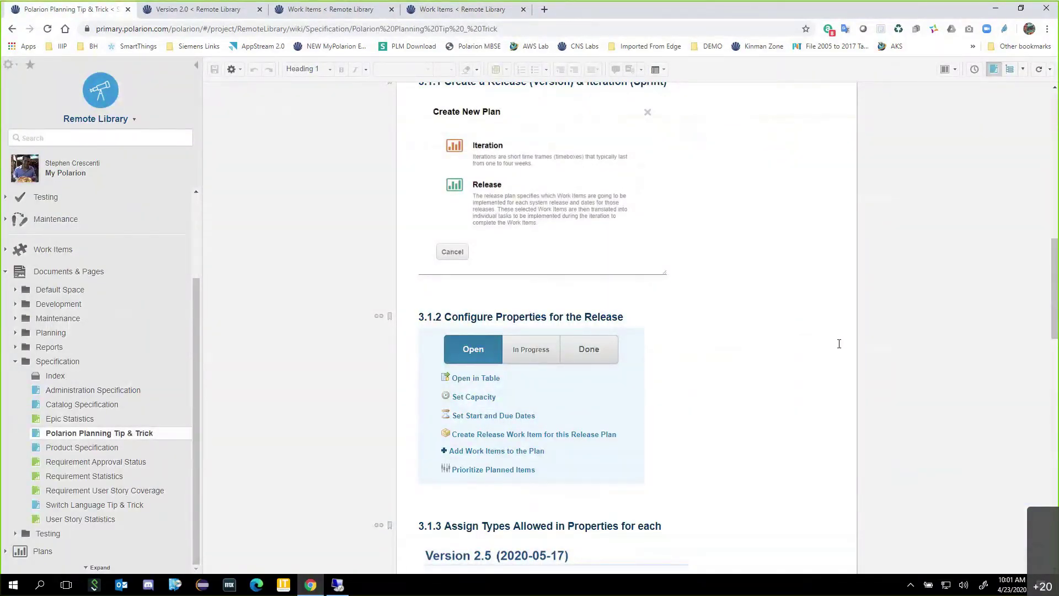
scroll(1039, 243, "up", 4)
scroll(1039, 243, "up", 5)
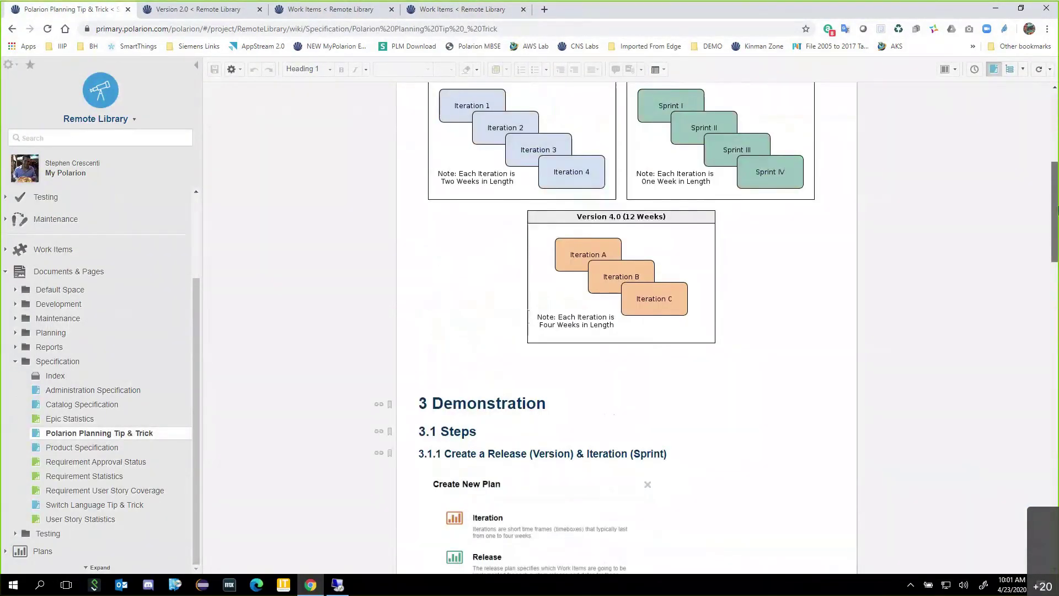
left_click_drag(1058, 186, 1057, 156)
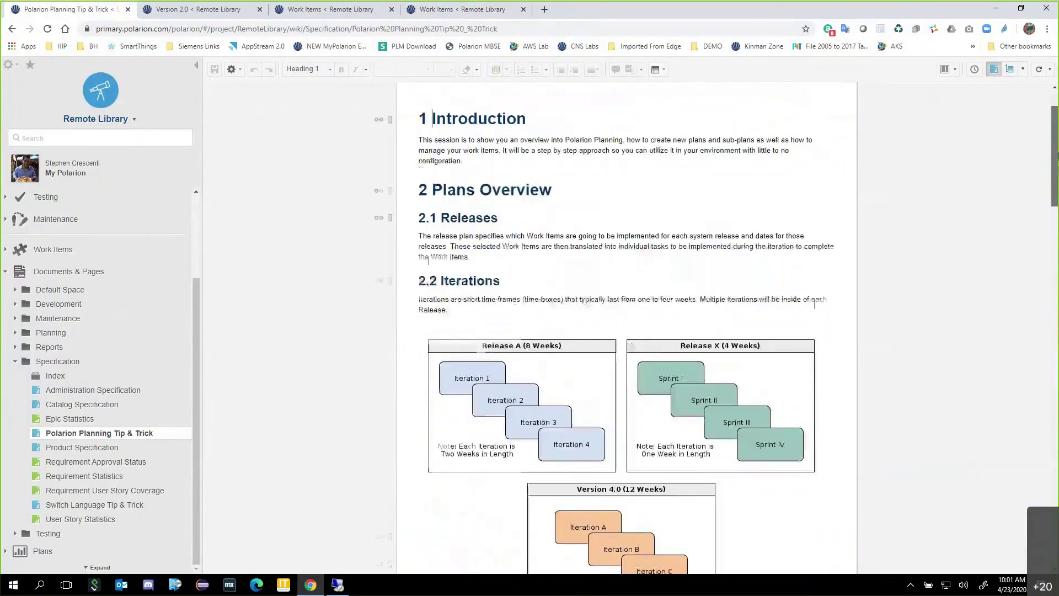
scroll(707, 211, "down", 3)
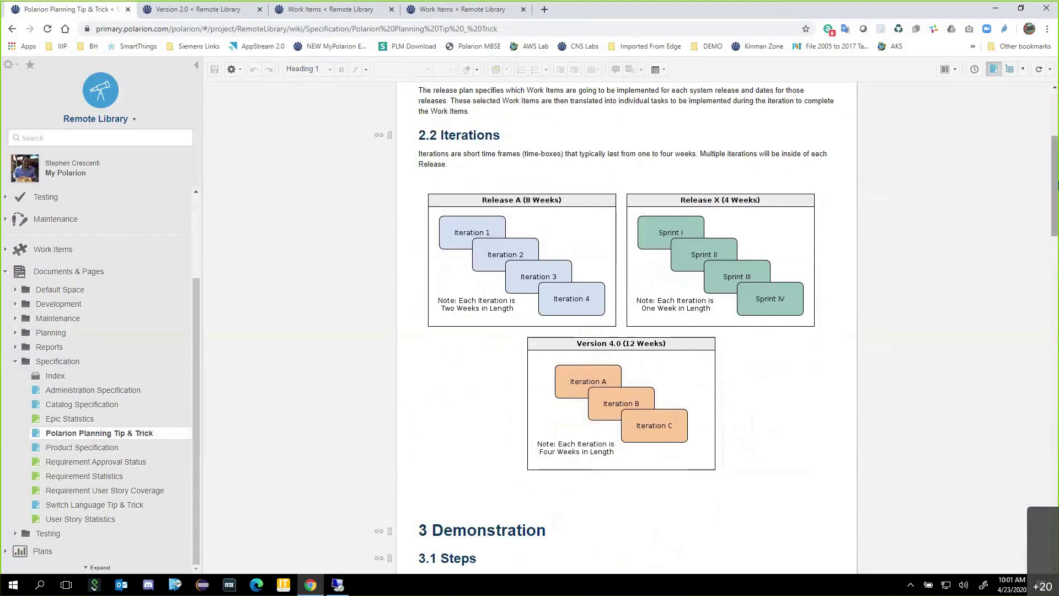
- Review the document's Demonstration steps from 3.1.1 Create a Release & Iteration through 3.1.6 Review Reporting Data
left_click_drag(1056, 185, 1053, 278)
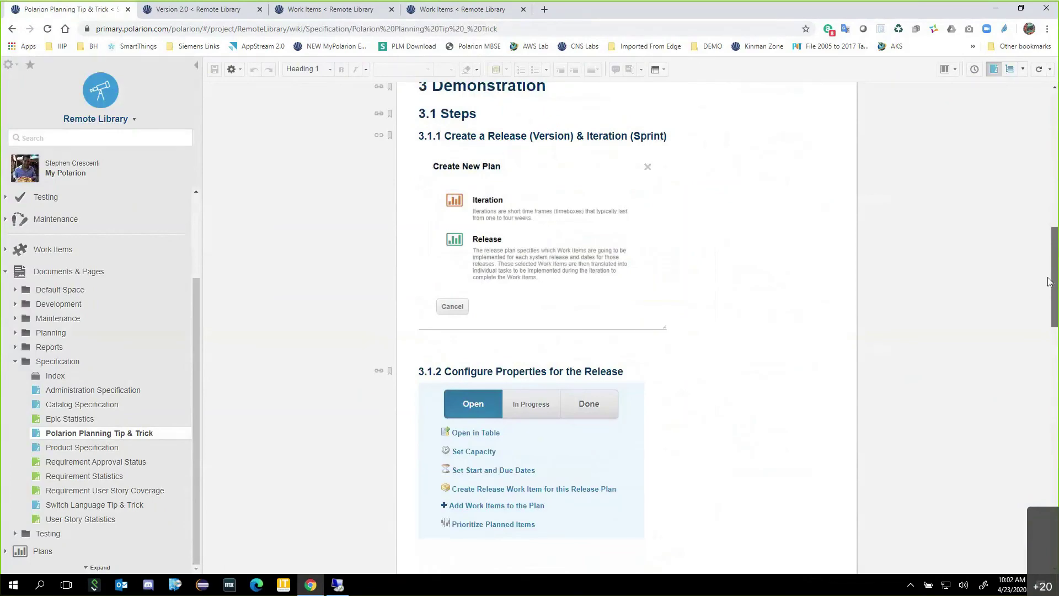
scroll(1048, 282, "down", 2)
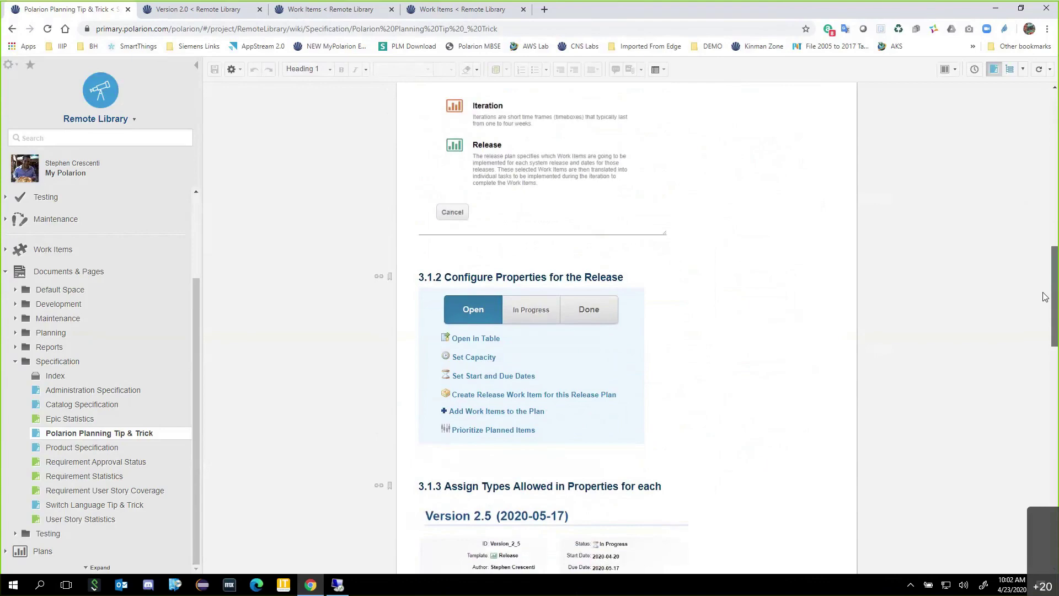
scroll(1043, 297, "down", 6)
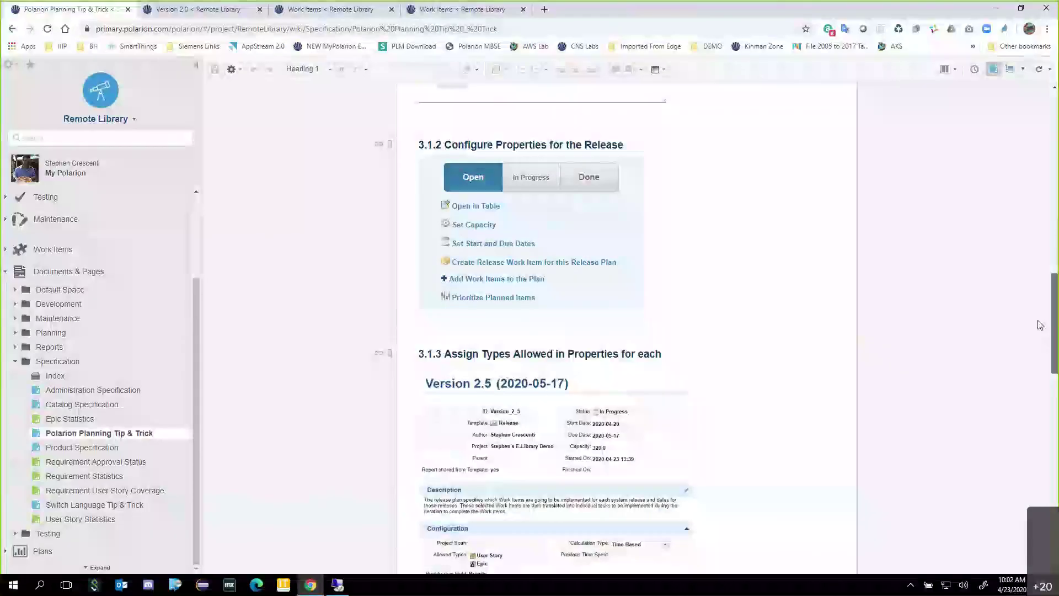
scroll(1041, 367, "down", 1)
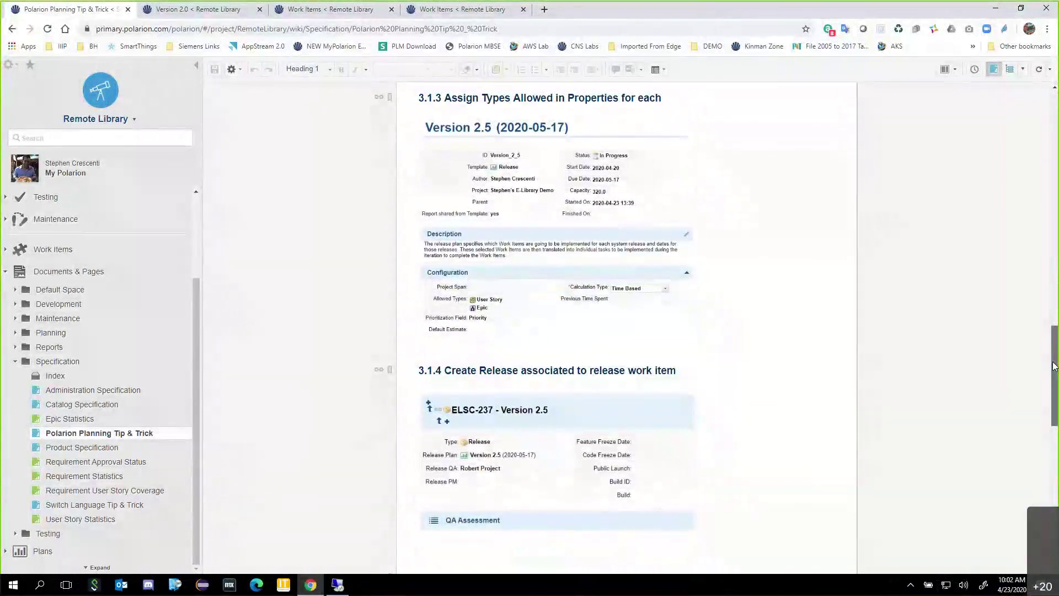
scroll(1054, 367, "down", 1)
left_click_drag(1053, 367, 1057, 445)
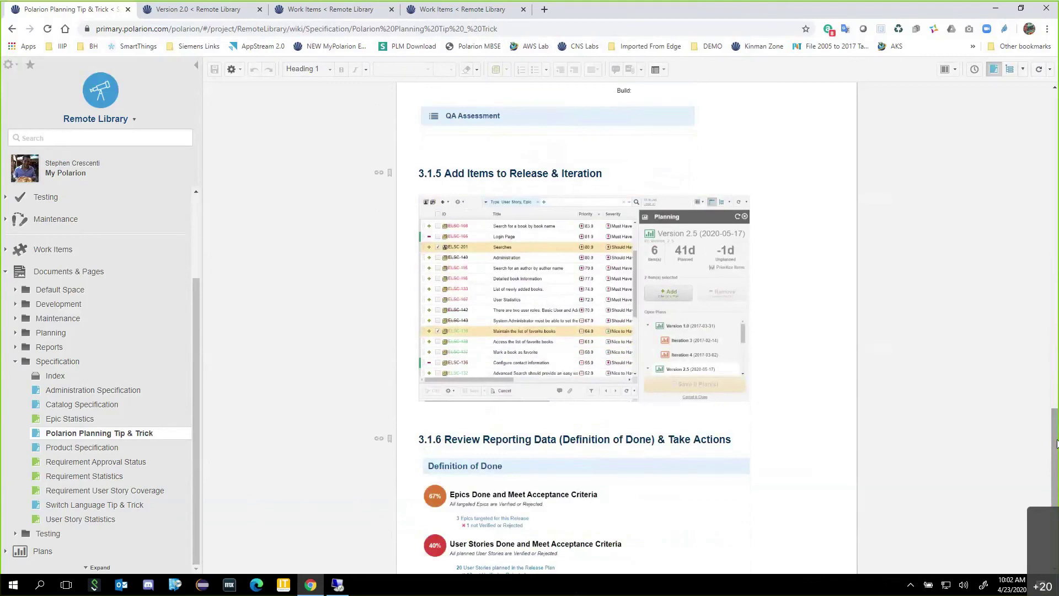
left_click_drag(1057, 443, 1052, 504)
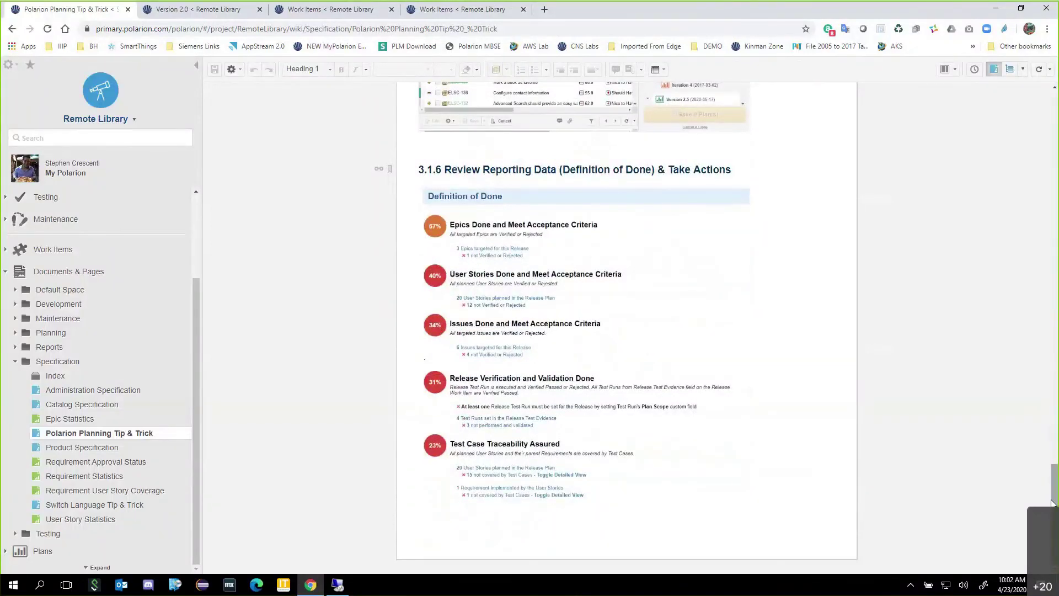